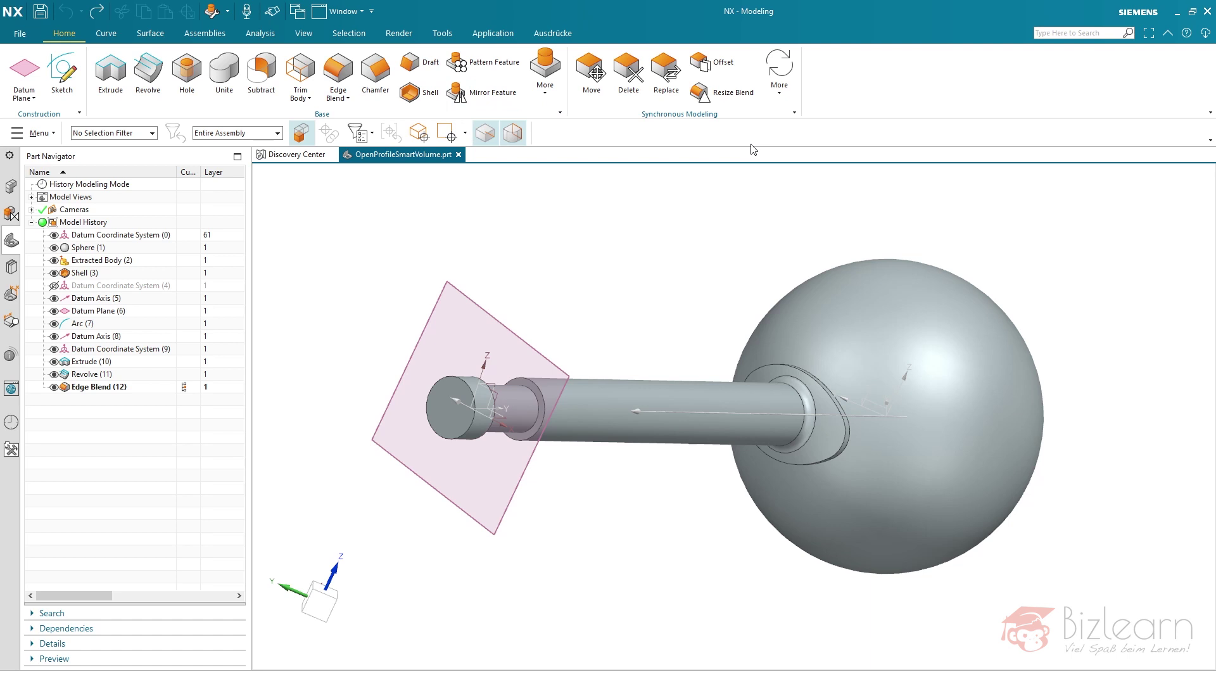
pyautogui.click(786, 105)
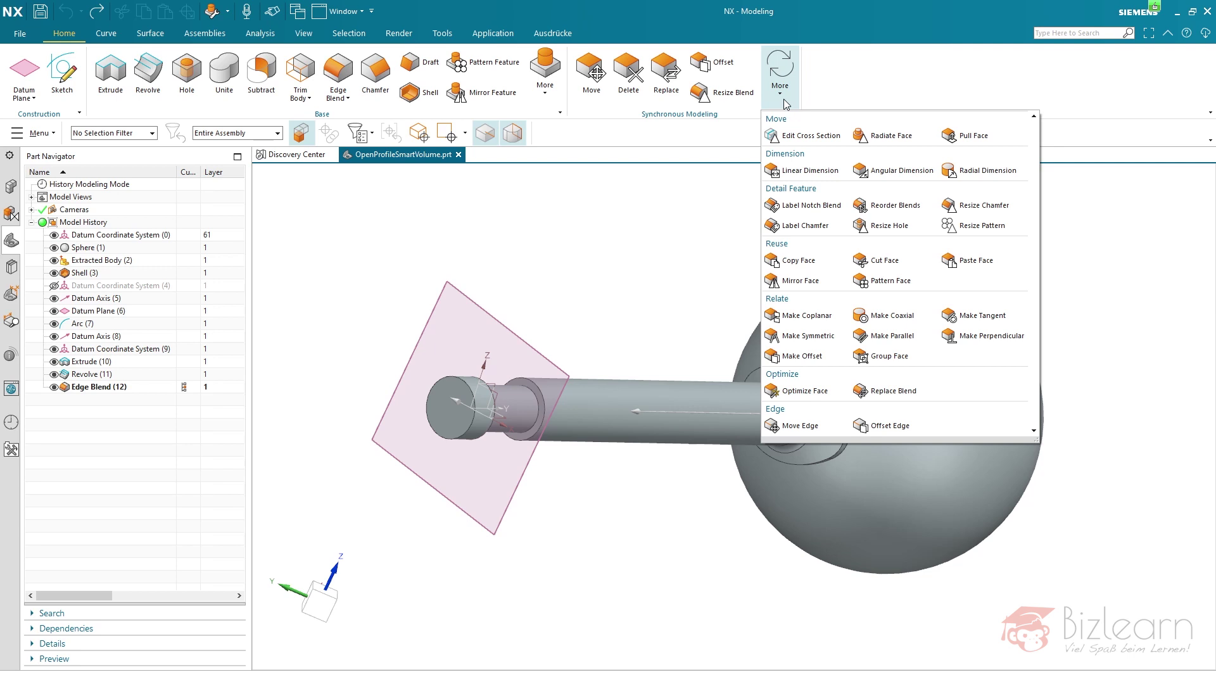
pyautogui.click(857, 99)
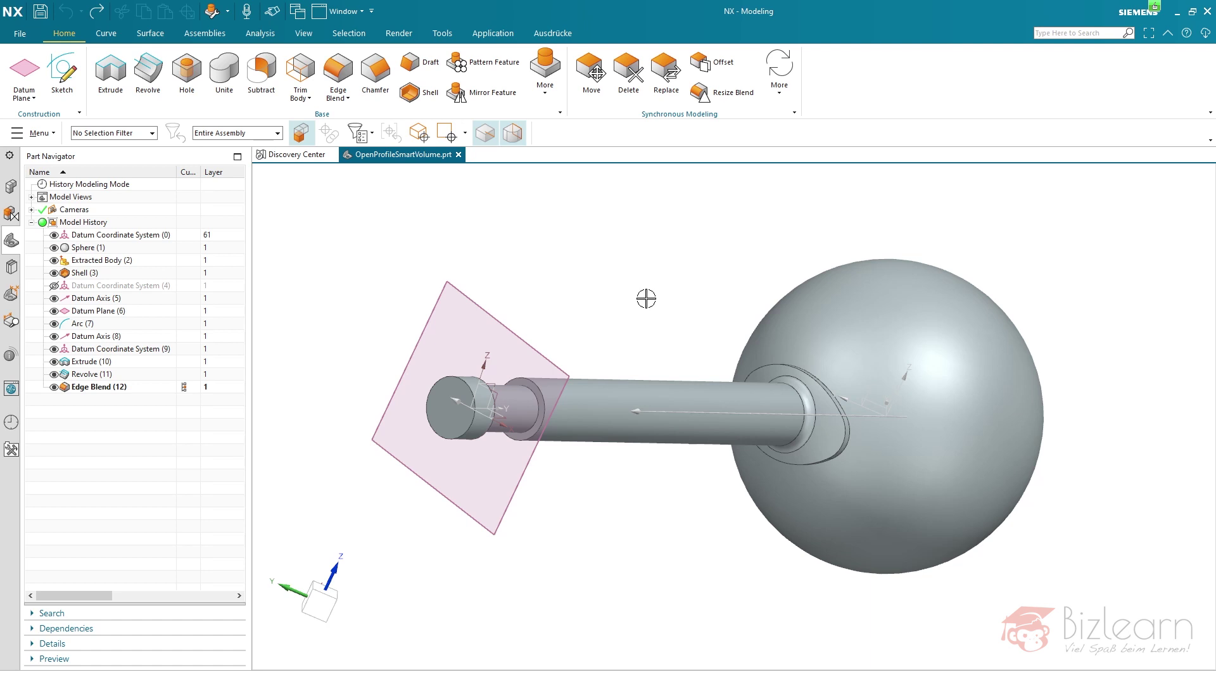
# Roll the model history back by making Revolve (11) the current feature, ahead of the edge blend
pyautogui.click(185, 376)
pyautogui.click(152, 380)
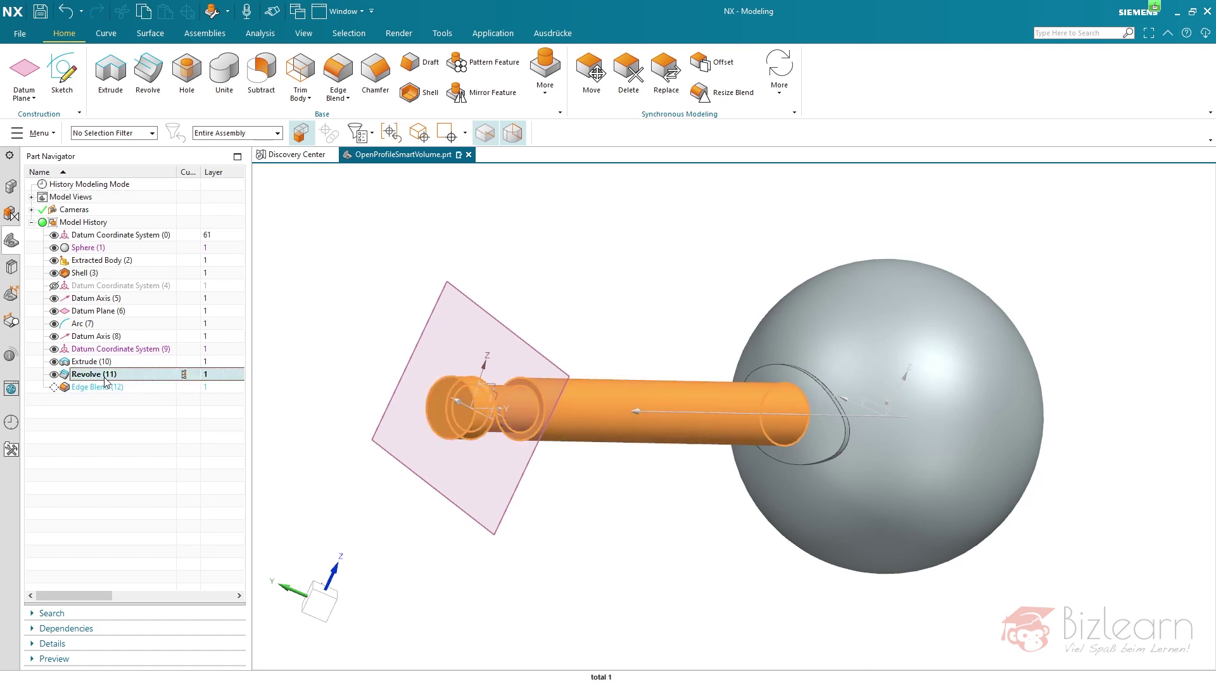
pyautogui.click(166, 414)
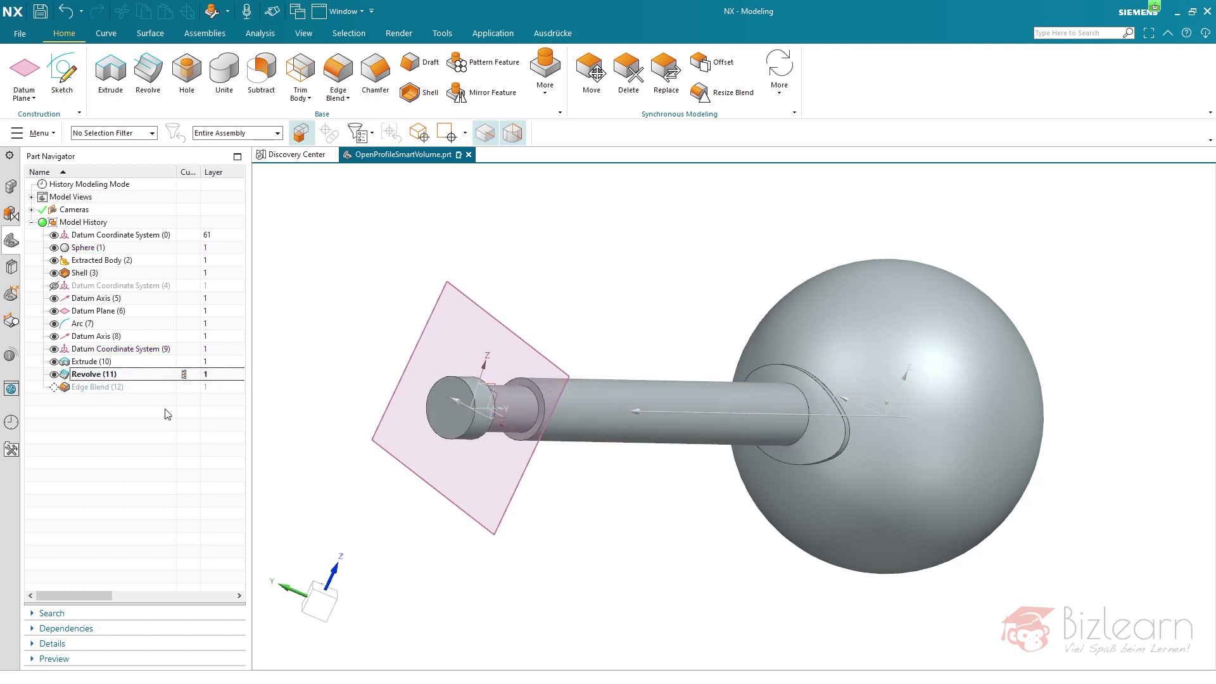
# Edit Datum Coordinate System (4) and move it farther away from the sphere so that the shaft lengthens
pyautogui.doubleClick(113, 286)
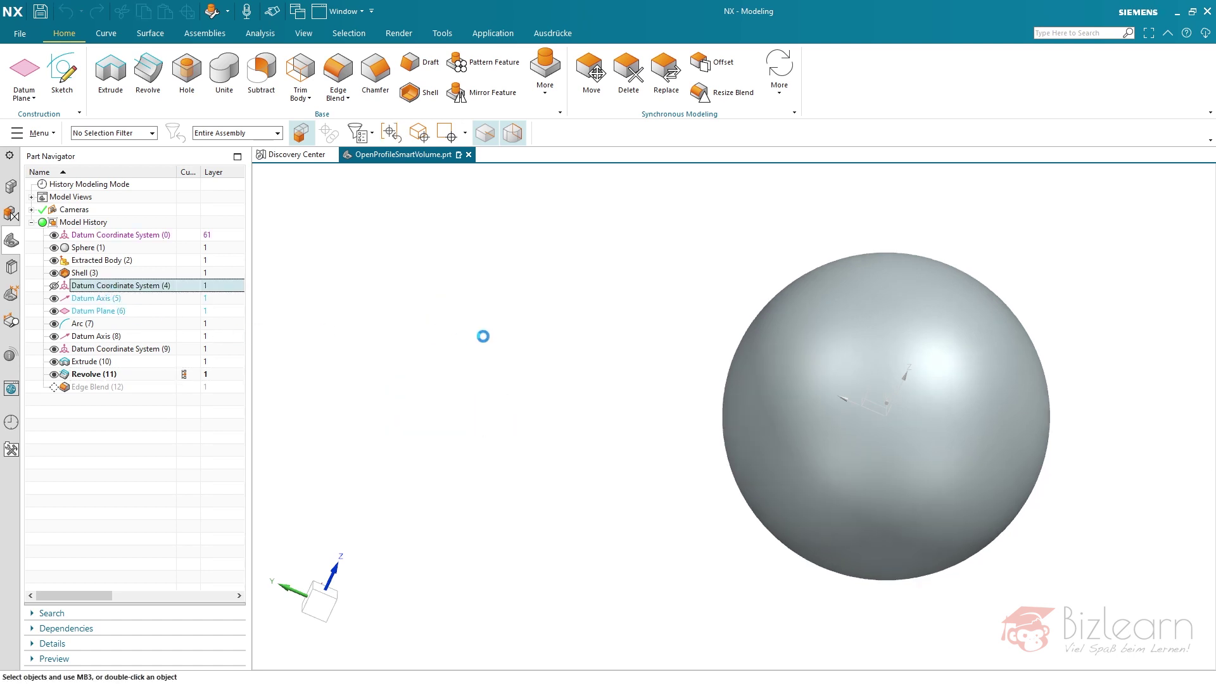
pyautogui.scroll(-3, 704, 306)
pyautogui.moveTo(634, 409); pyautogui.dragTo(254, 259)
pyautogui.middleClick(456, 437)
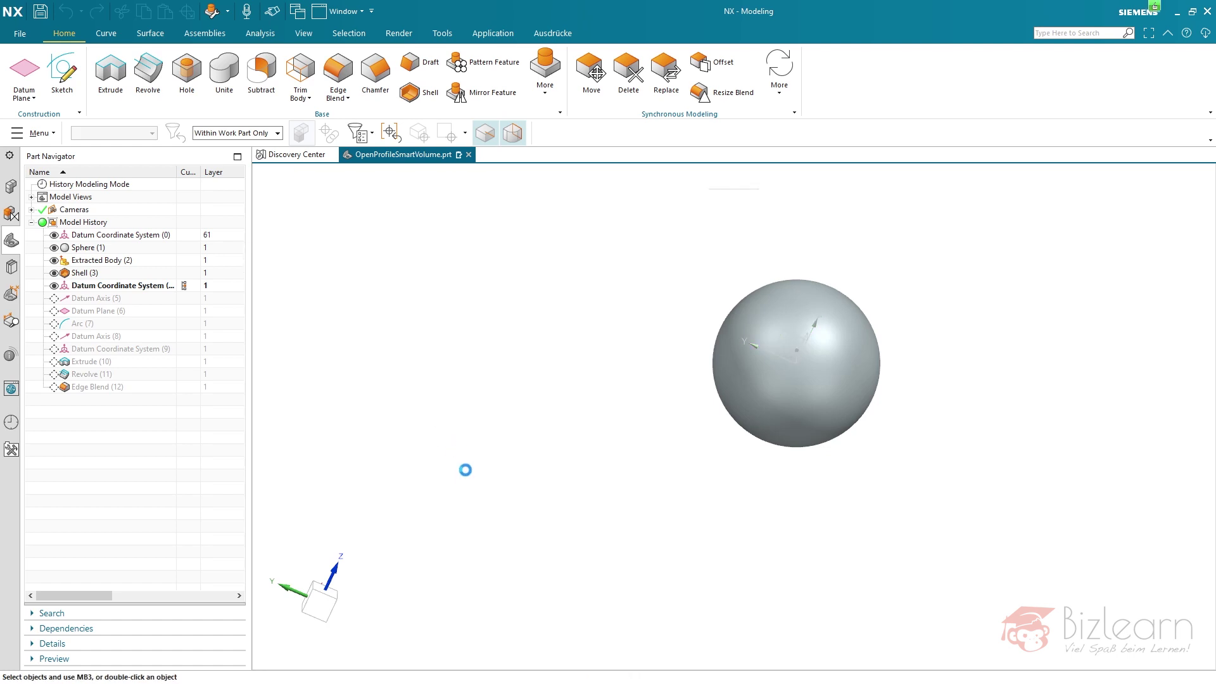
pyautogui.moveTo(468, 477); pyautogui.dragTo(454, 329, button='middle')
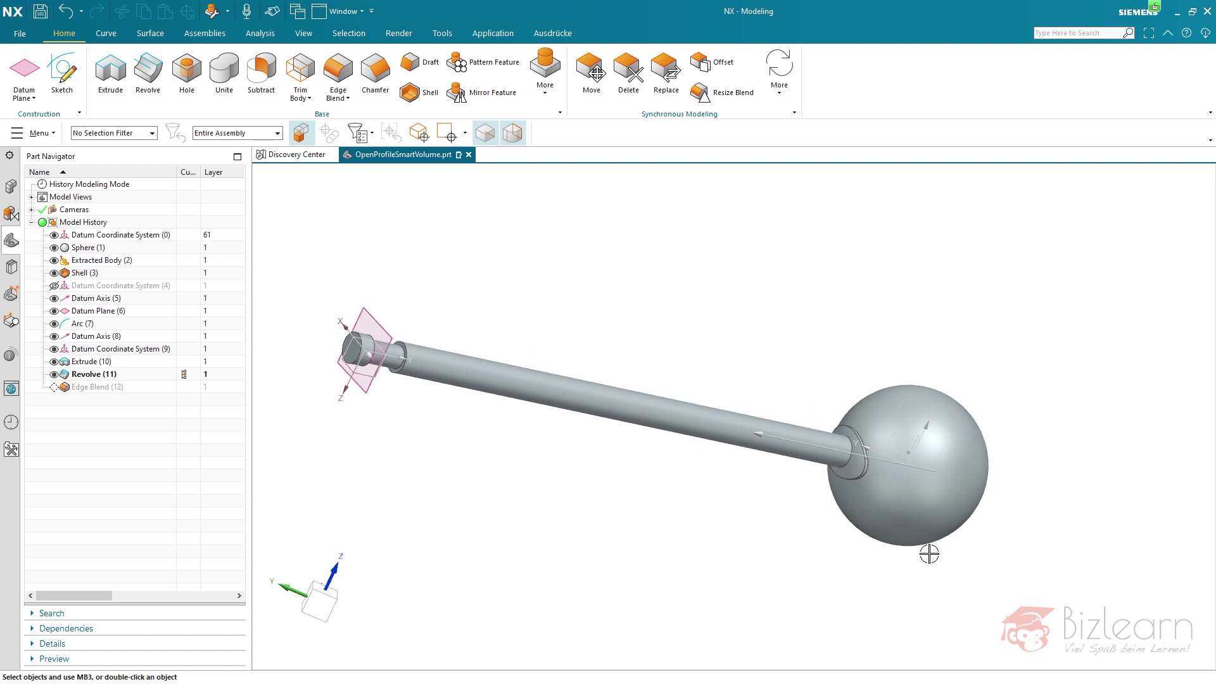
pyautogui.moveTo(663, 483)
pyautogui.mouseDown(button='middle')
pyautogui.moveTo(633, 472)
pyautogui.moveTo(655, 486)
pyautogui.mouseUp(button='middle')
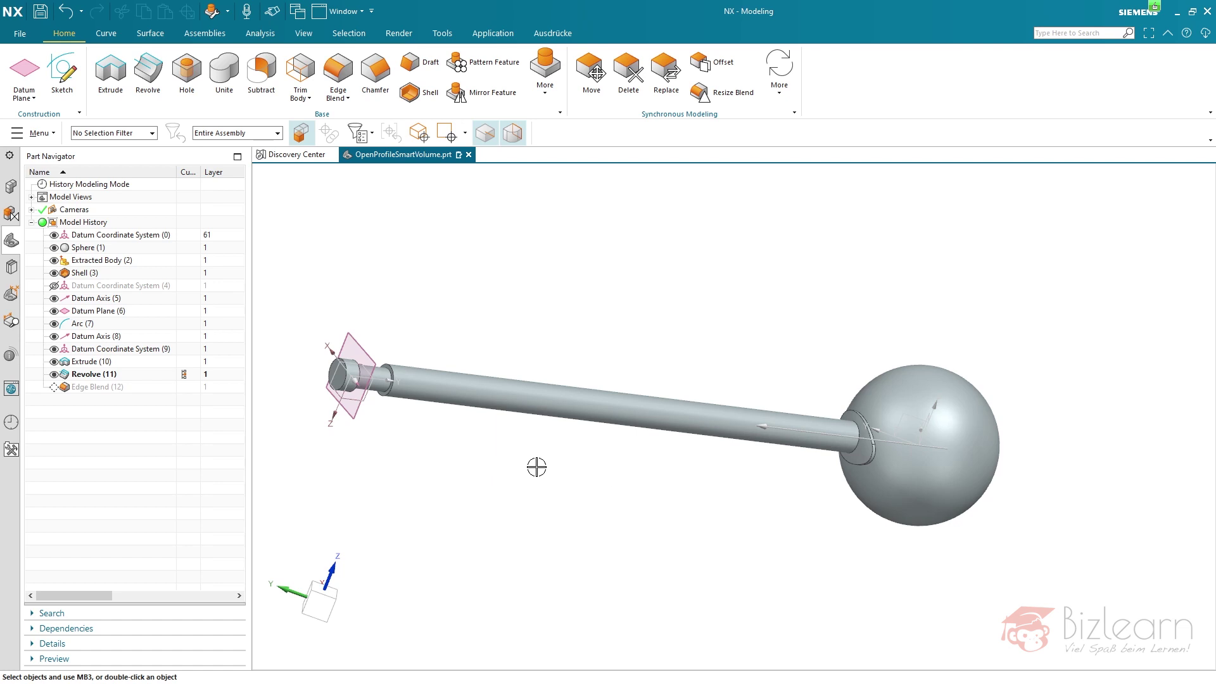
# Edit Revolve (11) to turn off Open Profile Smart Volume and set its Boolean to None
pyautogui.doubleClick(126, 378)
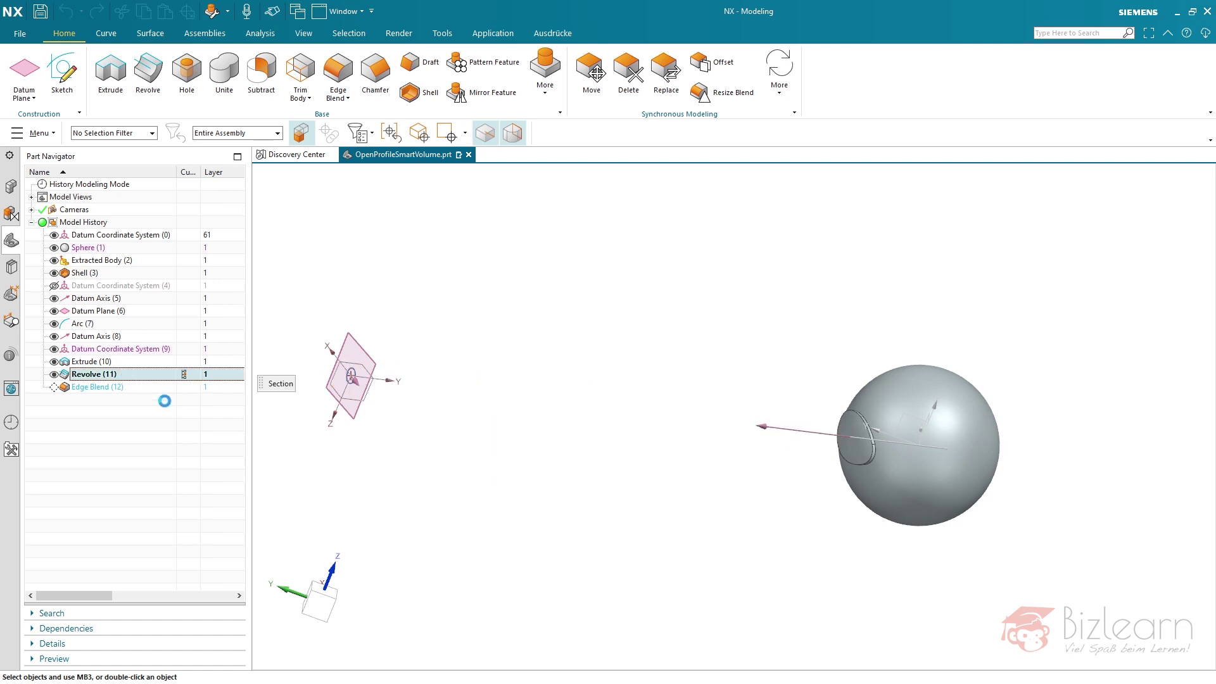
pyautogui.scroll(5, 558, 380)
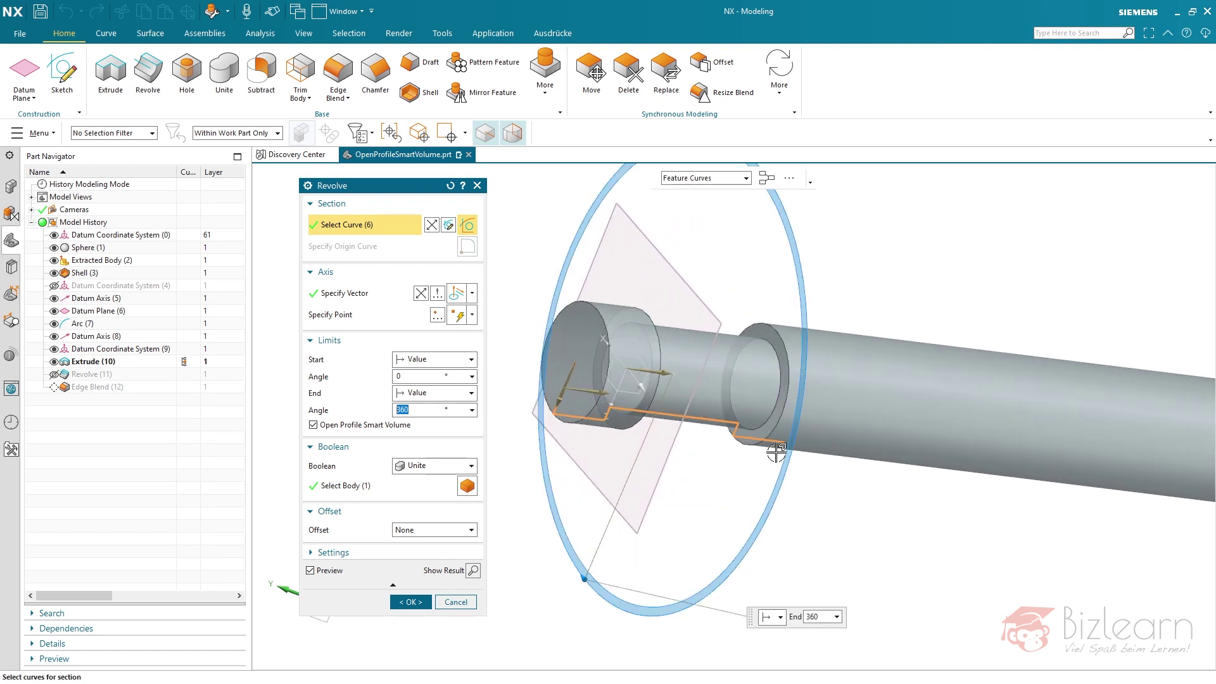
pyautogui.moveTo(352, 431)
pyautogui.scroll(-5, 652, 407)
pyautogui.middleClick(564, 429)
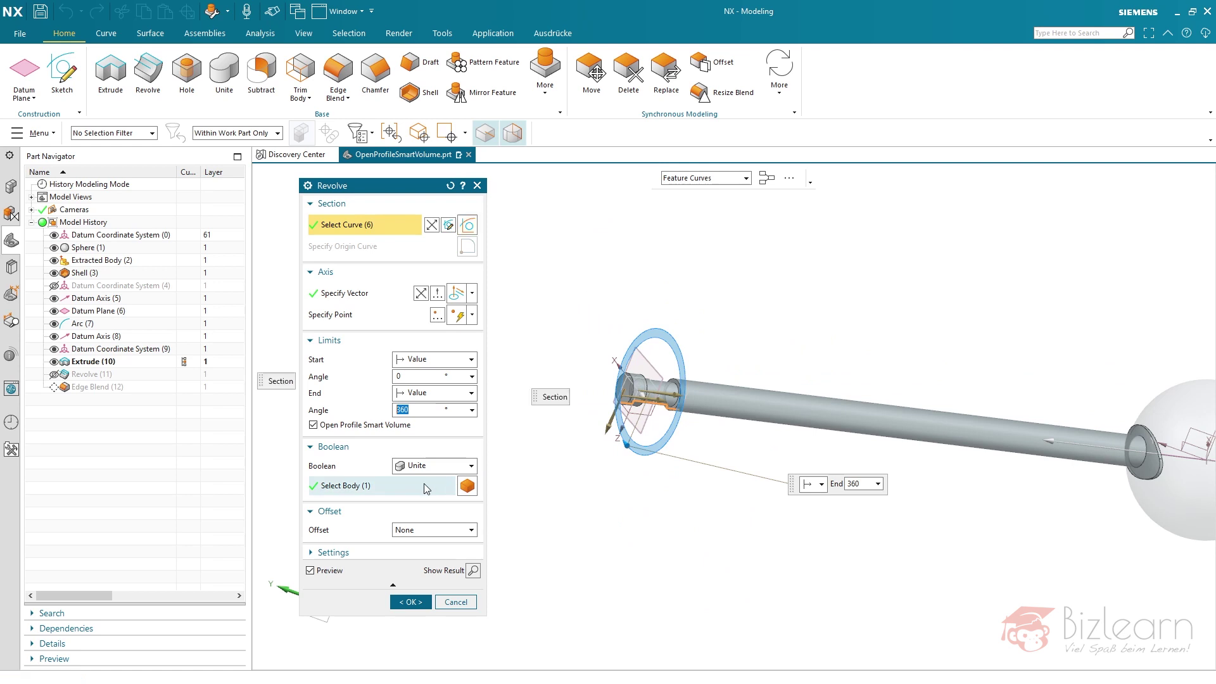
pyautogui.scroll(-2, 609, 425)
pyautogui.scroll(3, 880, 442)
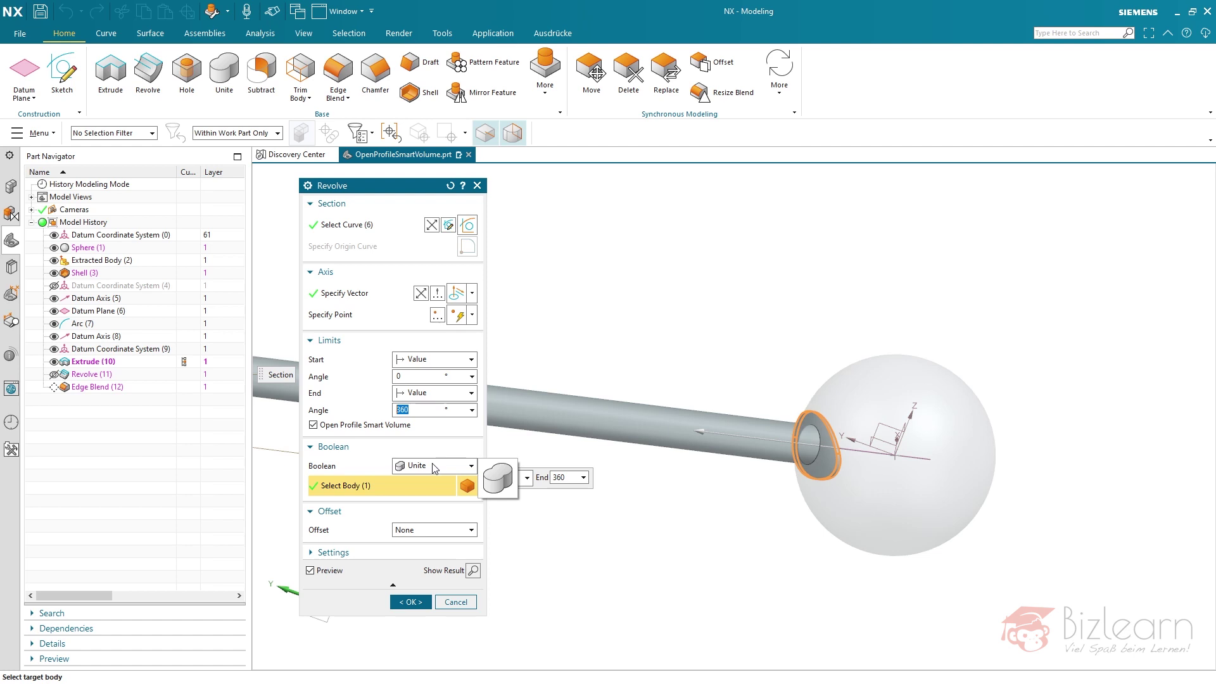
pyautogui.moveTo(342, 431)
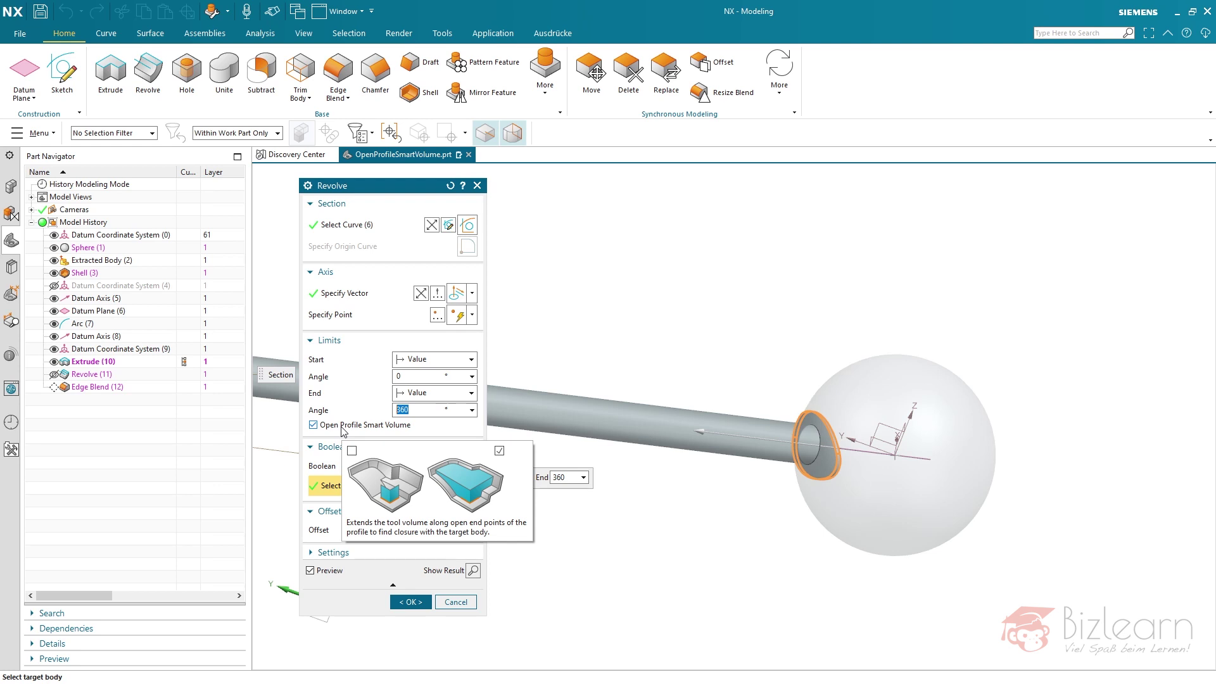
pyautogui.click(337, 427)
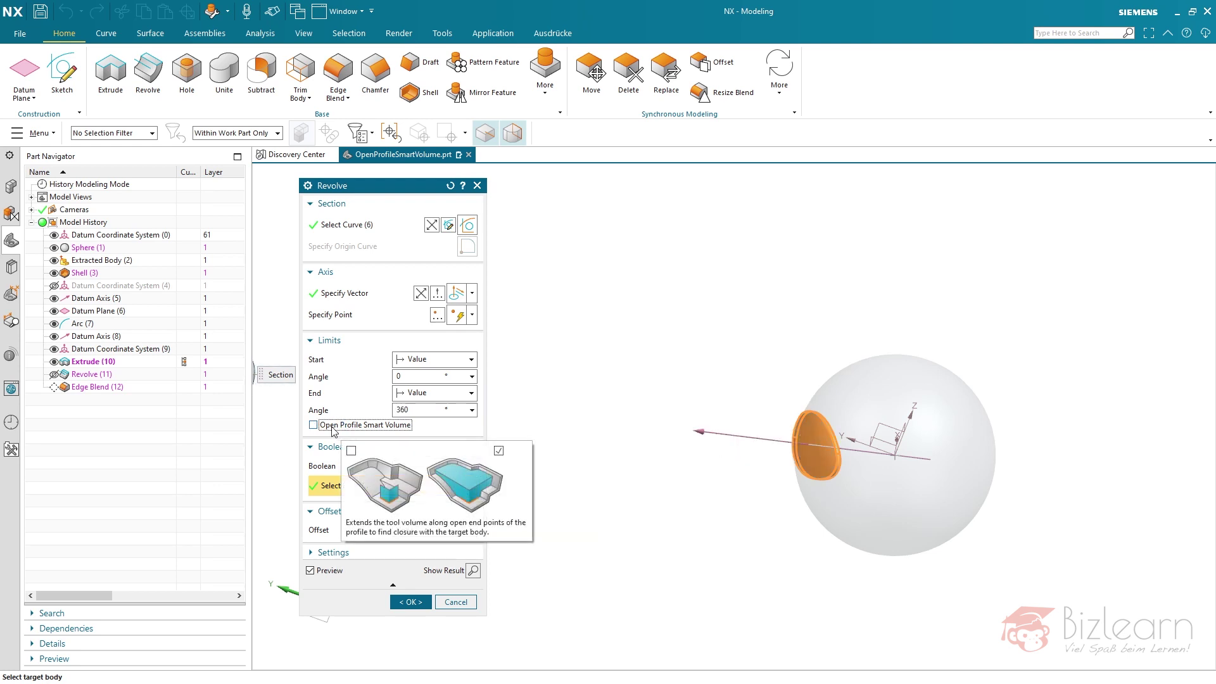
pyautogui.click(466, 466)
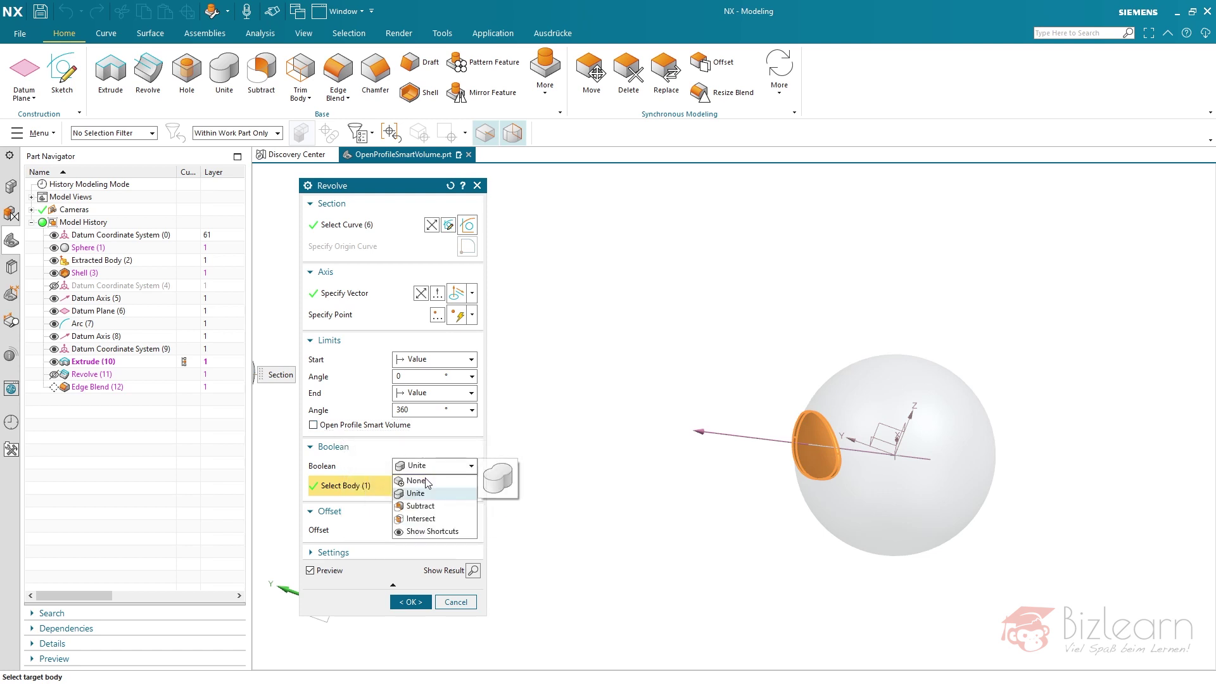
pyautogui.click(428, 482)
pyautogui.middleClick(583, 481)
pyautogui.hotkey('ctrl', 'f')
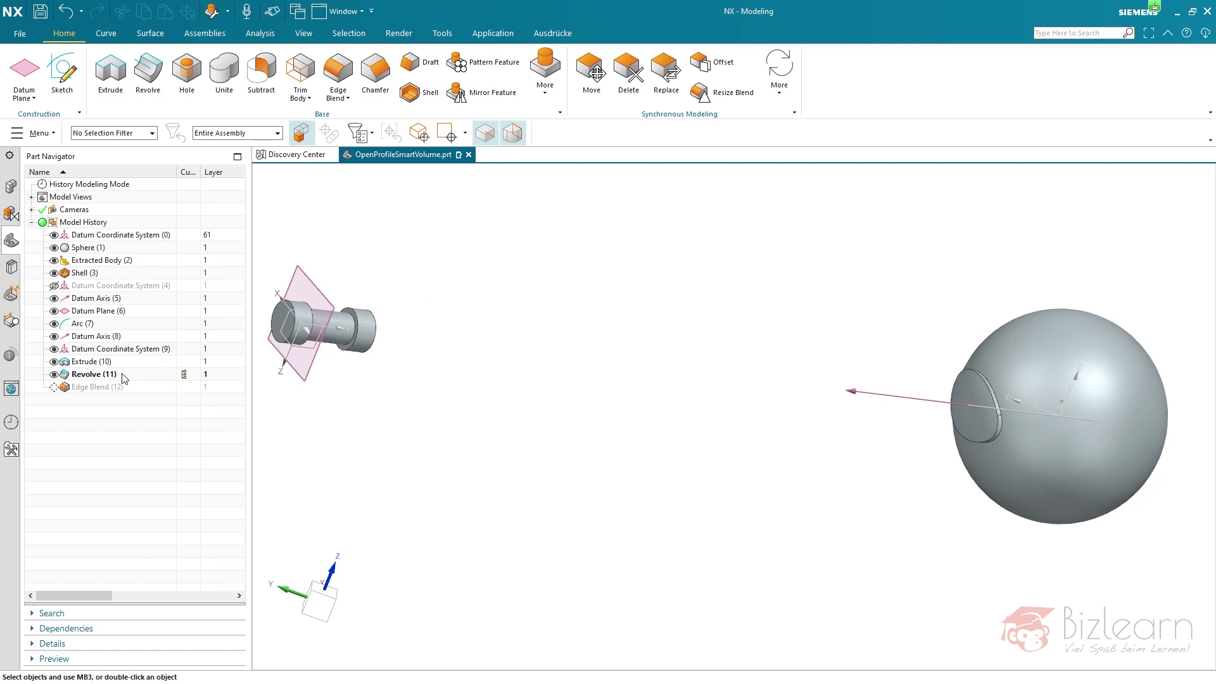
# Use Replace Face to extend the revolved body's end face to the single outer face of the round pad on the sphere
pyautogui.scroll(-3, 630, 340)
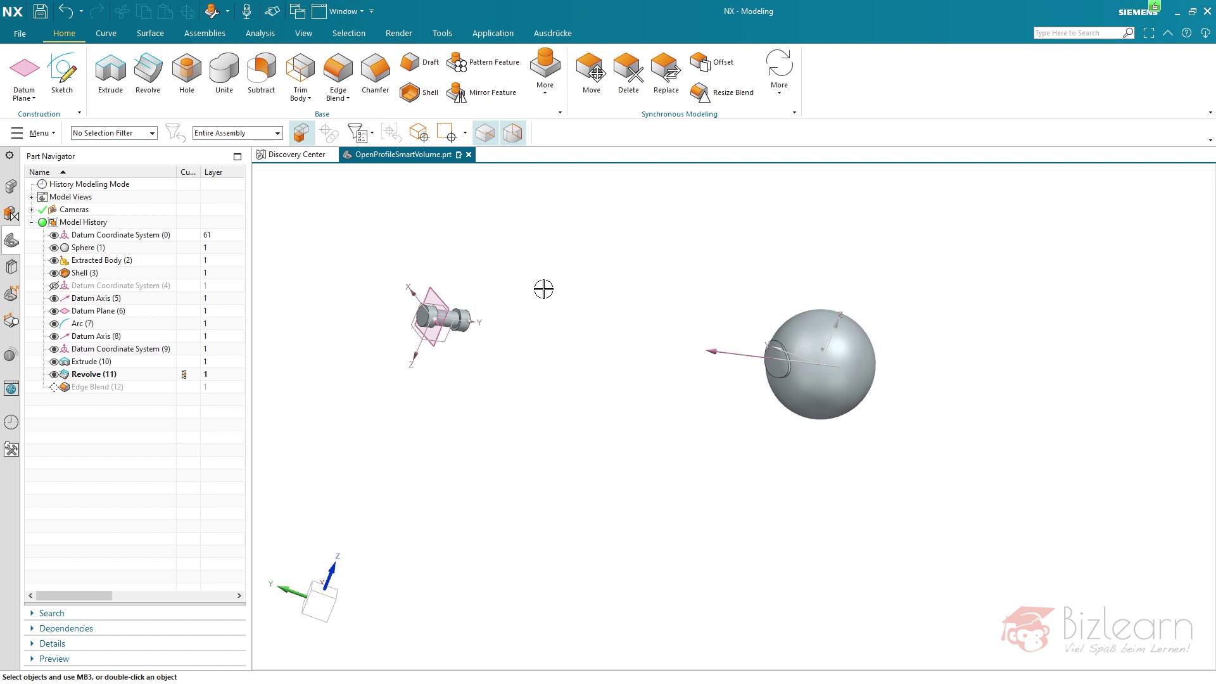
pyautogui.click(669, 94)
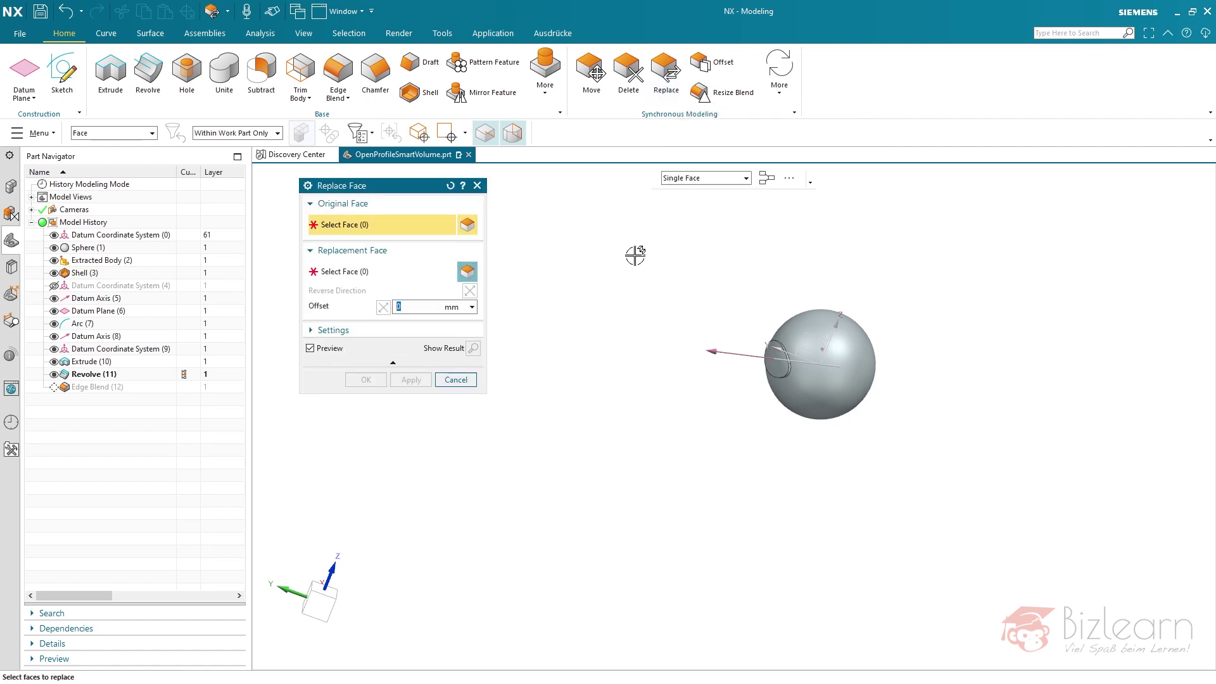
pyautogui.moveTo(770, 271); pyautogui.dragTo(695, 293, button='middle')
pyautogui.keyDown('shift'); pyautogui.moveTo(455, 291); pyautogui.dragTo(619, 290, button='middle'); pyautogui.keyUp('shift')
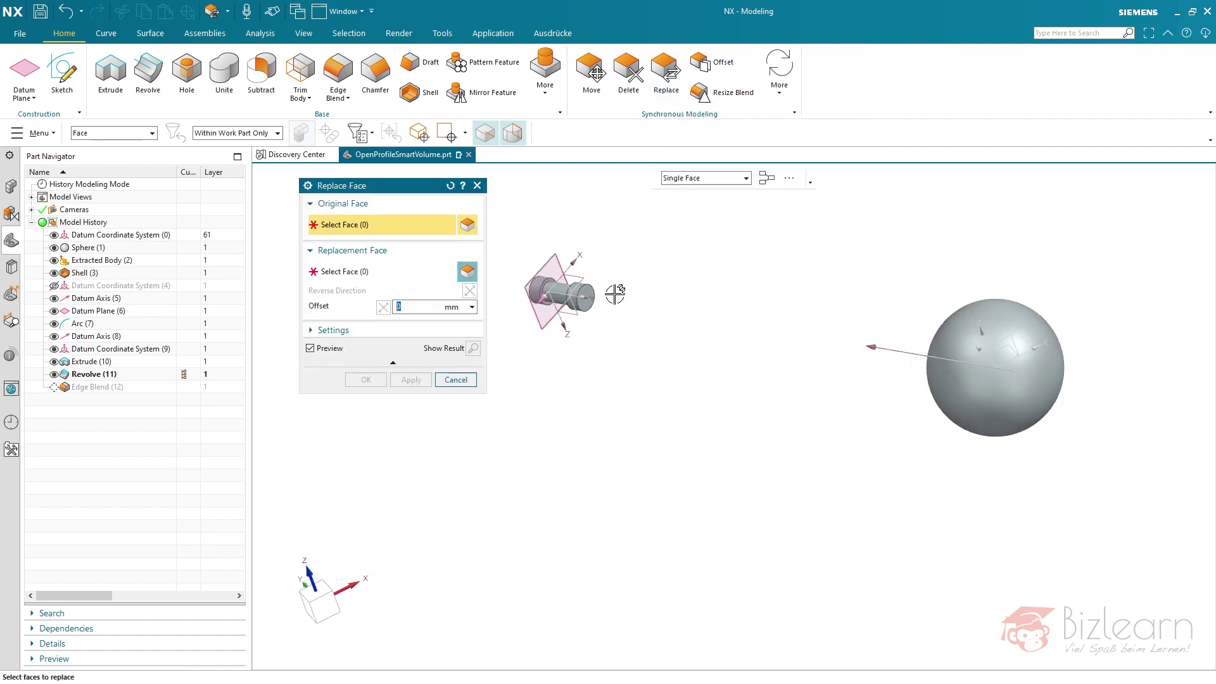
pyautogui.scroll(3, 558, 285)
pyautogui.click(551, 301)
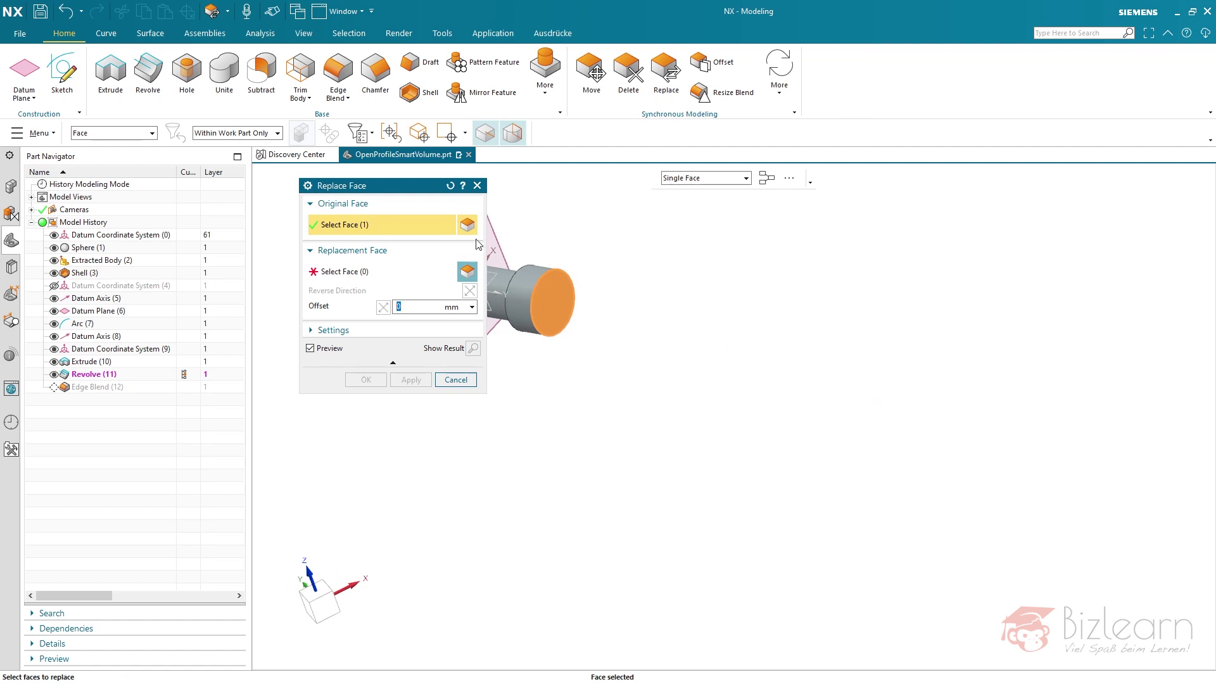
pyautogui.scroll(-3, 571, 251)
pyautogui.moveTo(735, 312); pyautogui.dragTo(820, 361, button='middle')
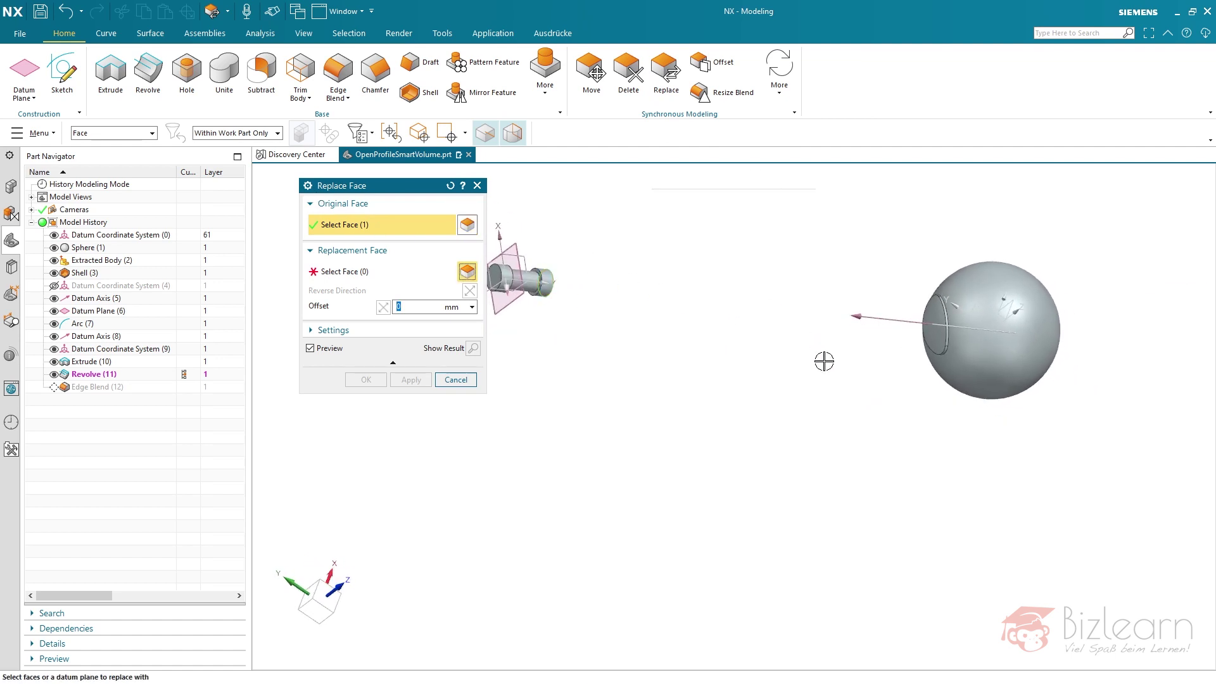
pyautogui.middleClick(819, 361)
pyautogui.scroll(3, 892, 295)
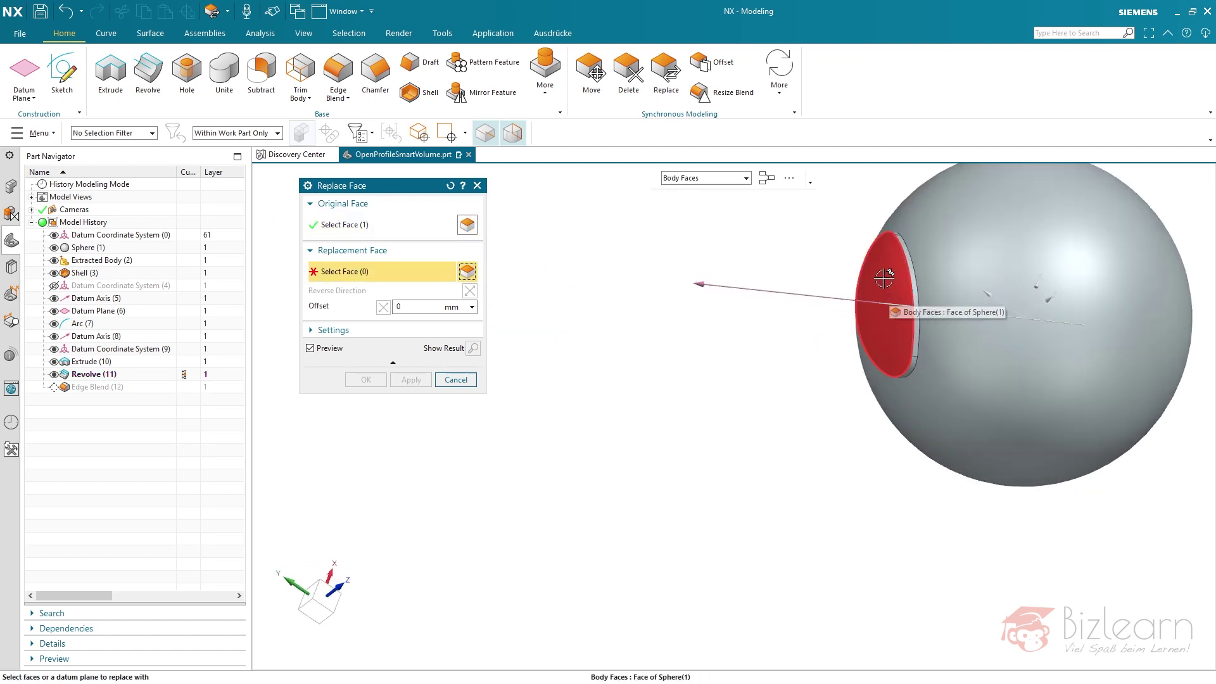
pyautogui.click(892, 295)
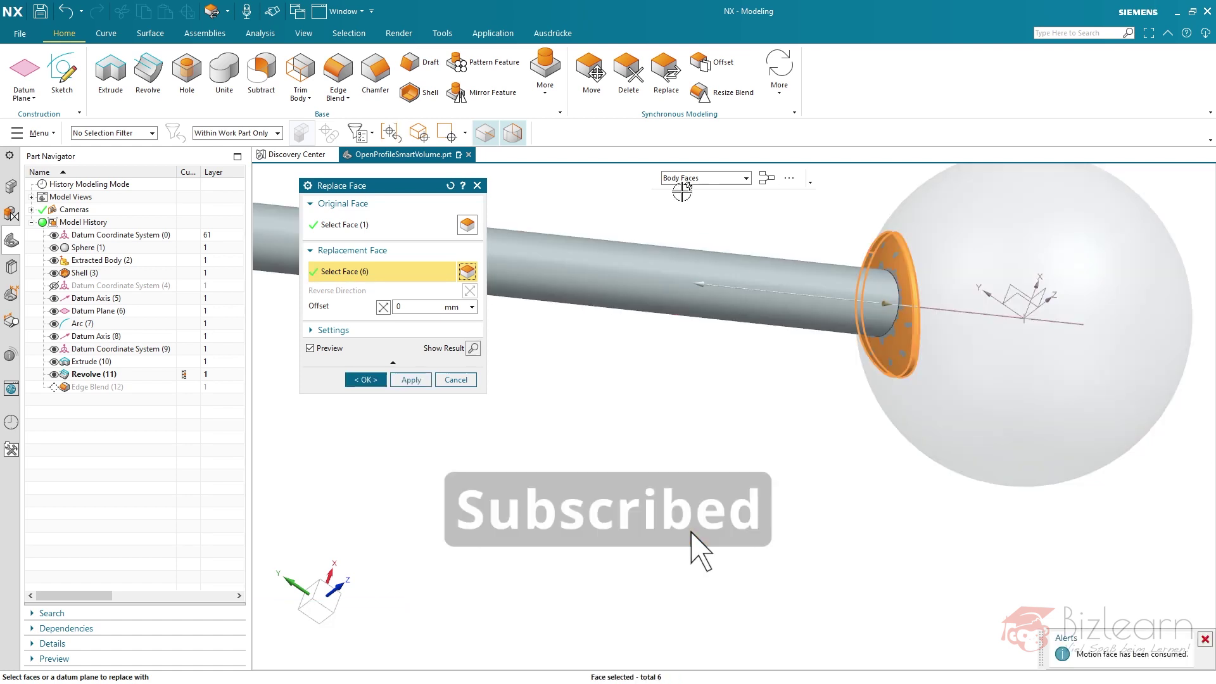
pyautogui.rightClick(887, 256)
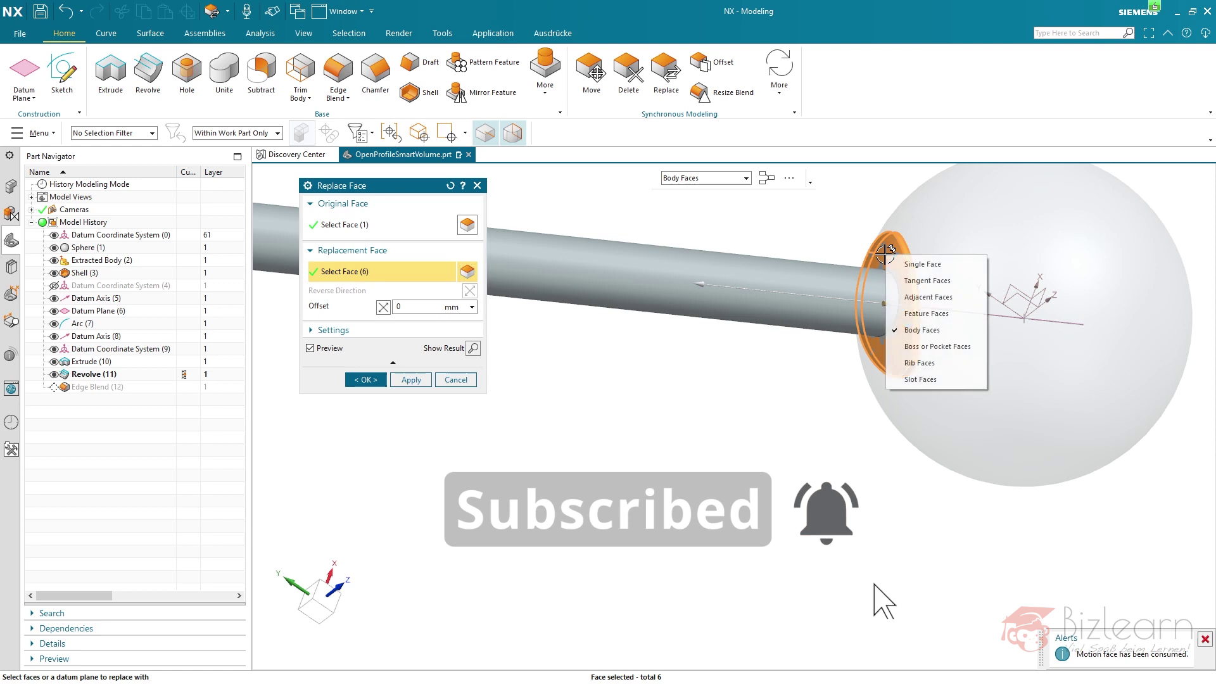
pyautogui.click(922, 265)
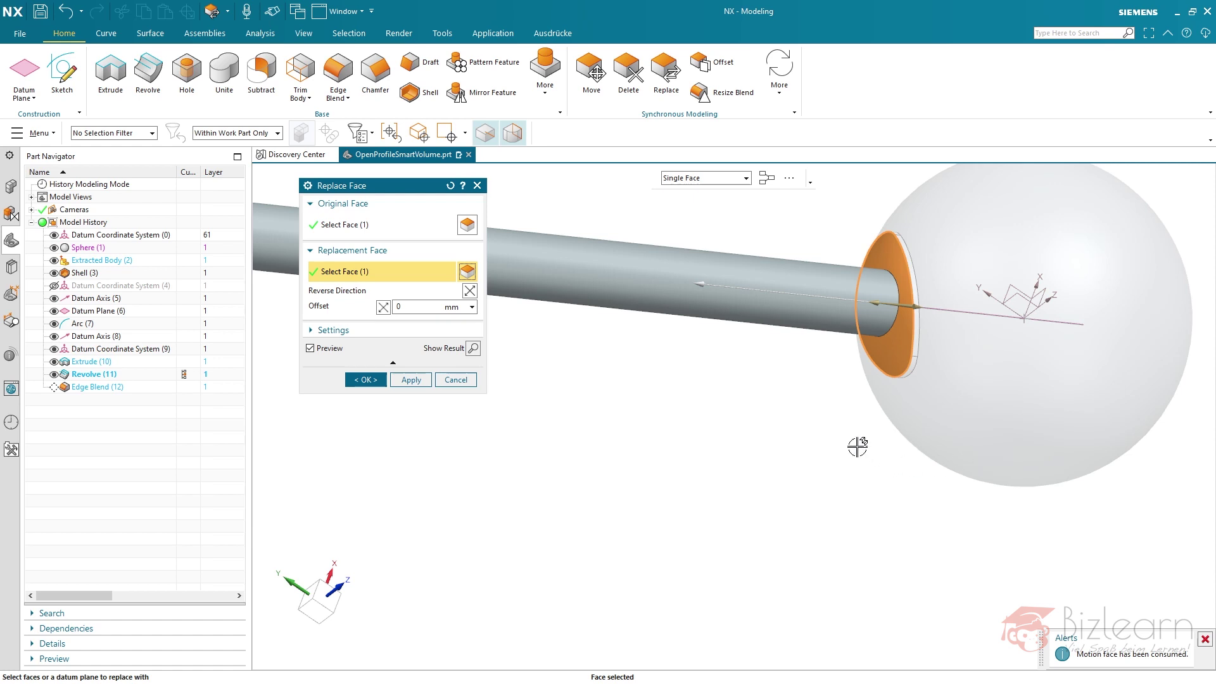
pyautogui.scroll(-5, 910, 442)
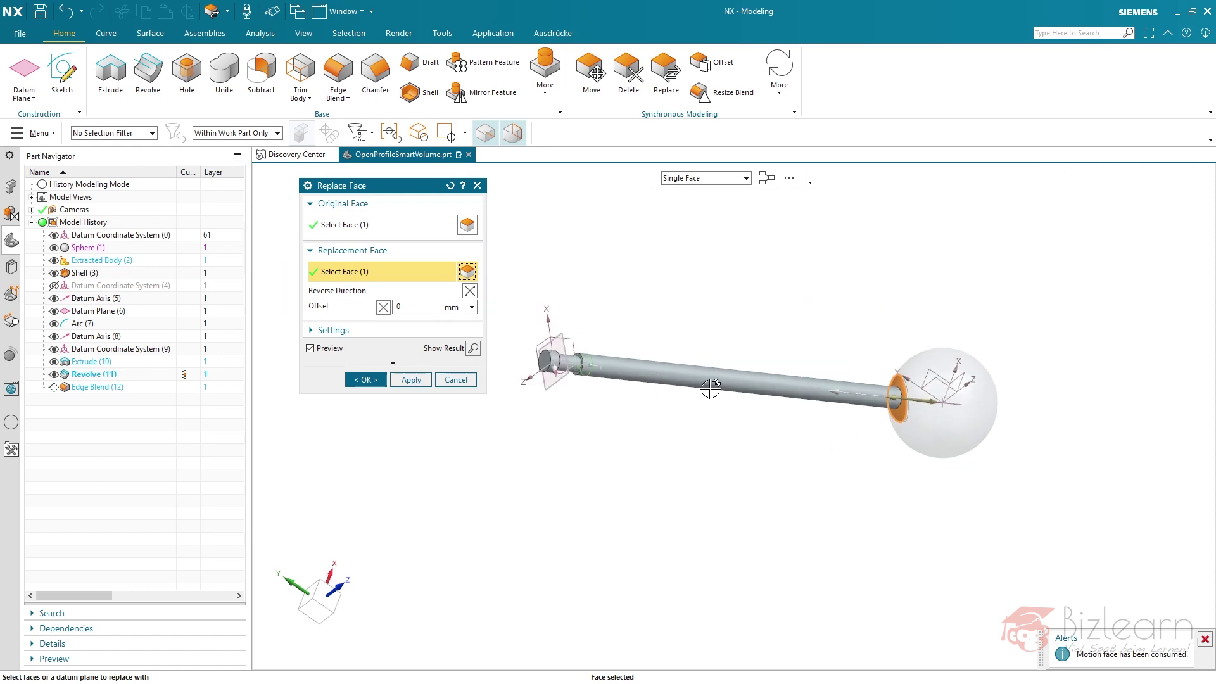
pyautogui.click(900, 405)
pyautogui.middleClick(665, 282)
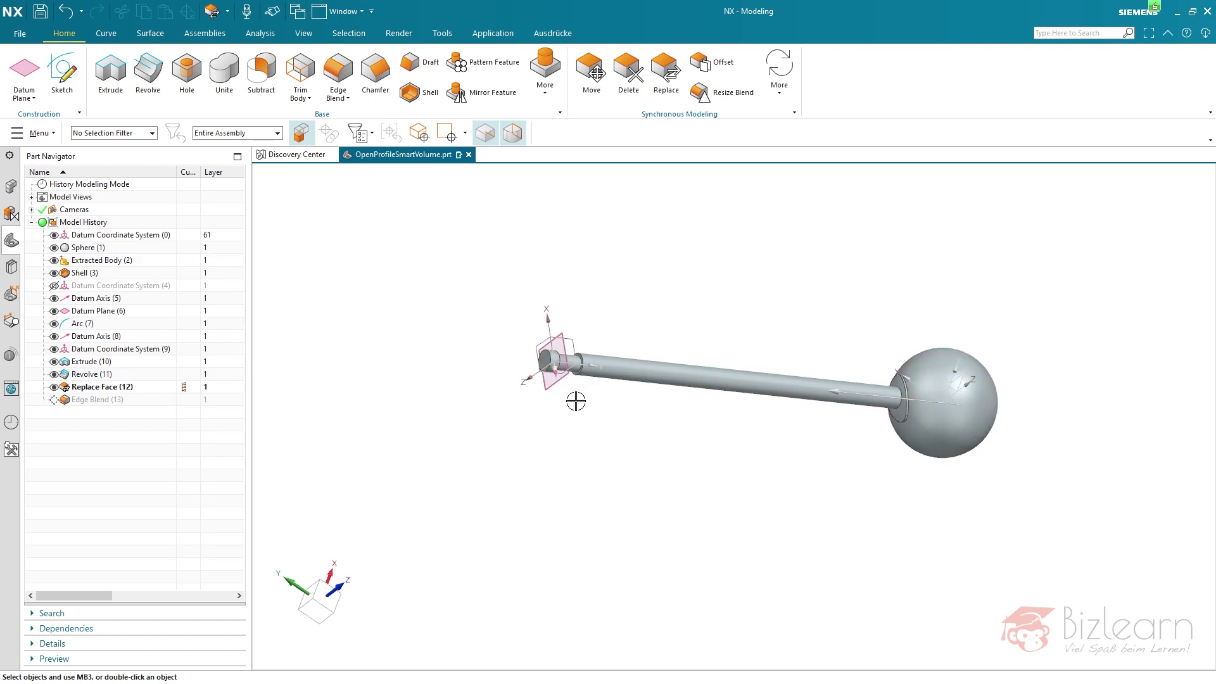
# Unite the shaft, as the tool body, with the solid body of Sphere (1) as the target
pyautogui.scroll(8, 875, 405)
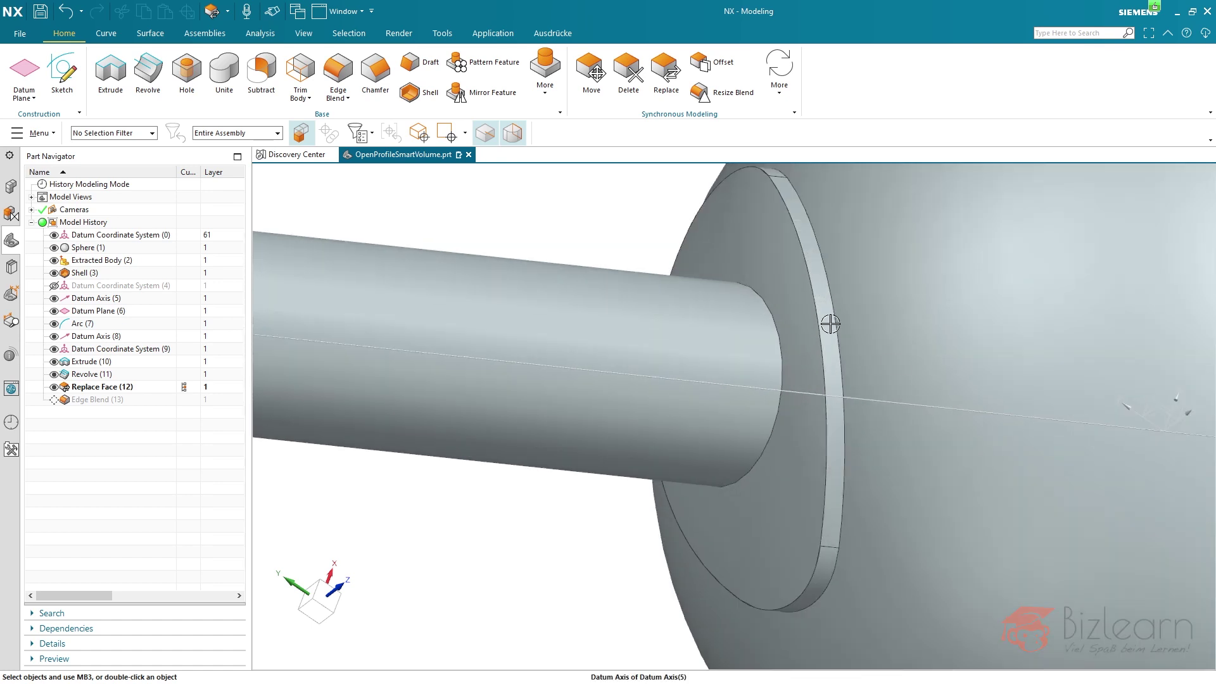
pyautogui.click(224, 71)
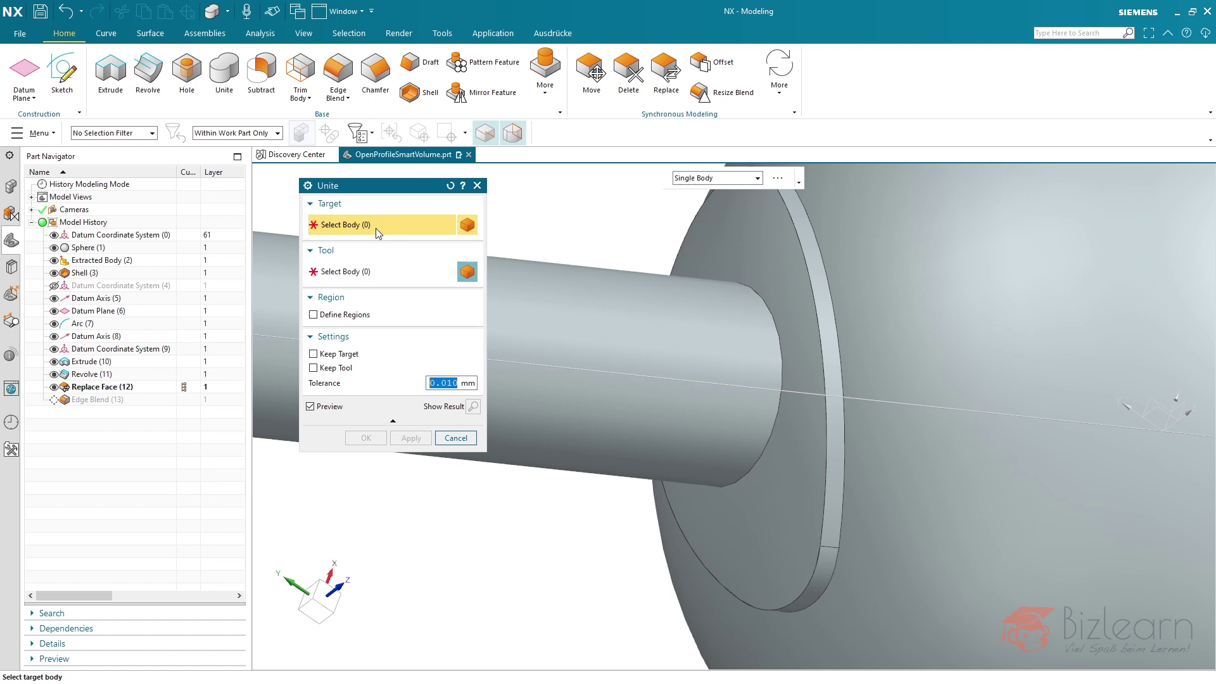
pyautogui.click(705, 249)
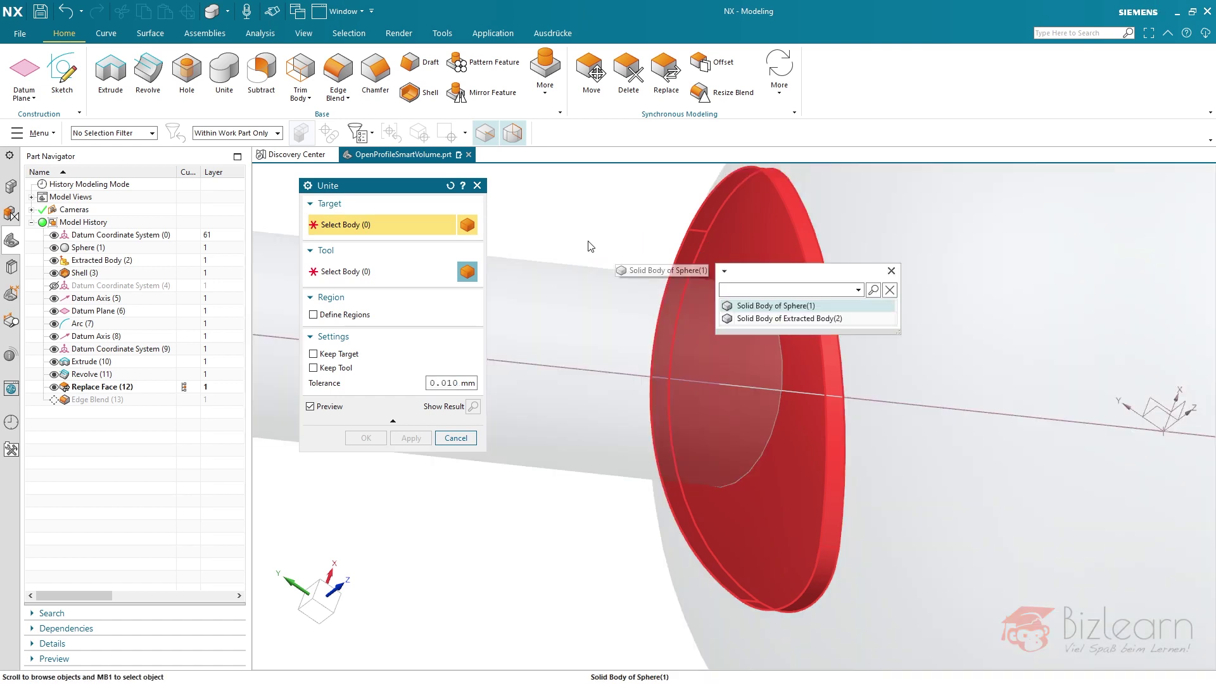
pyautogui.click(740, 306)
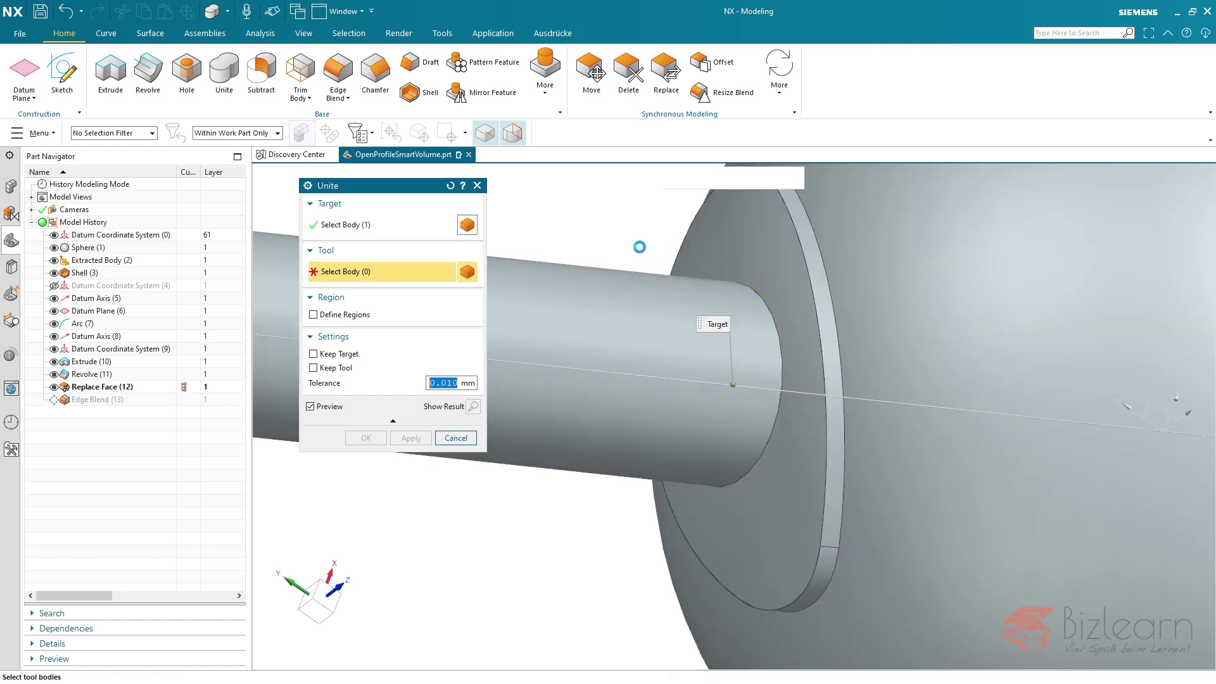
pyautogui.click(569, 313)
pyautogui.middleClick(523, 576)
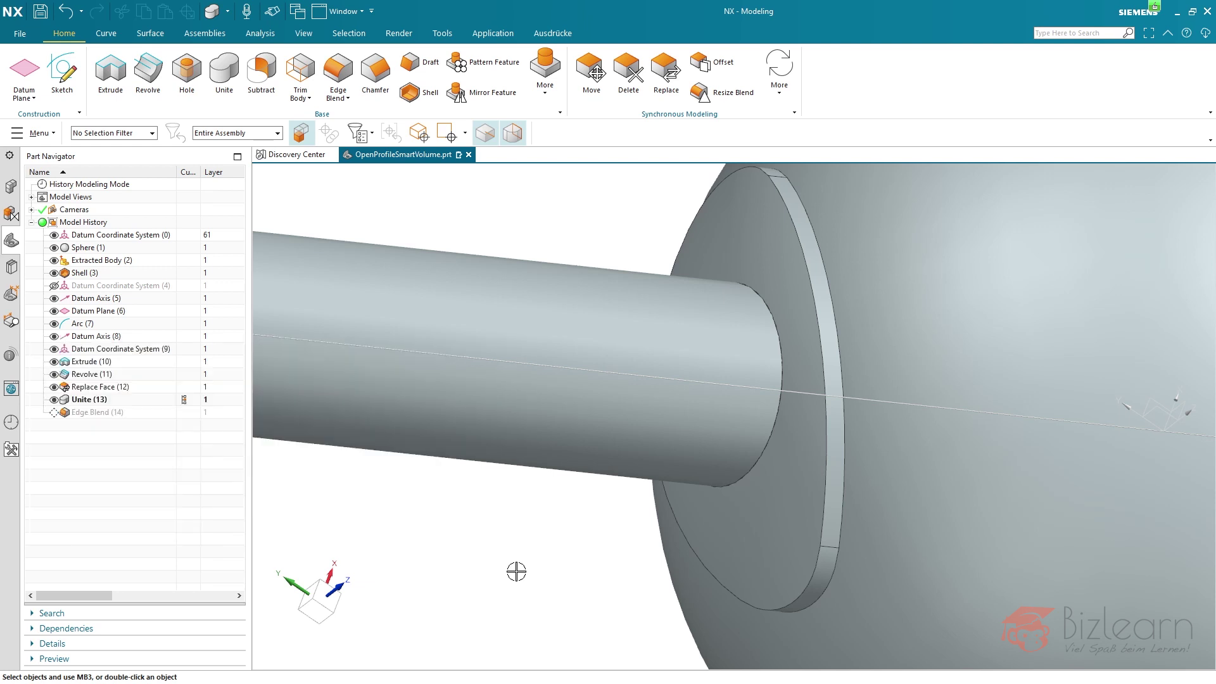
# Add a 3 mm circular edge blend along the edge where the shaft meets the round pad
pyautogui.click(338, 71)
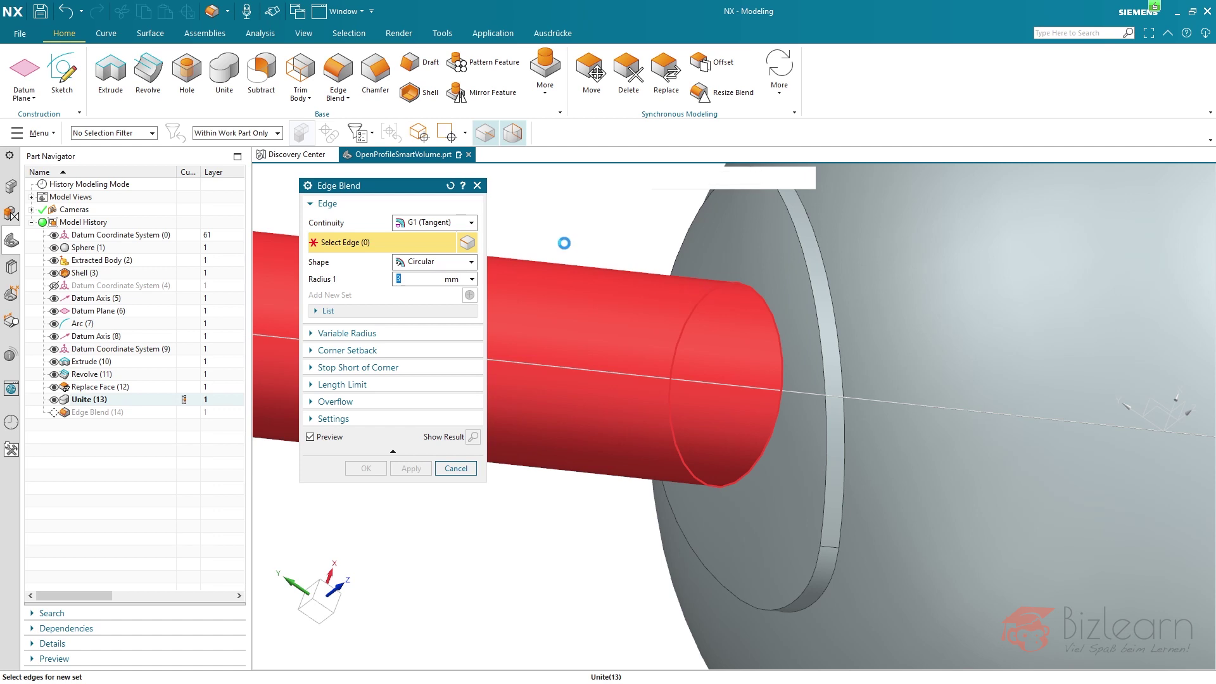
pyautogui.click(701, 292)
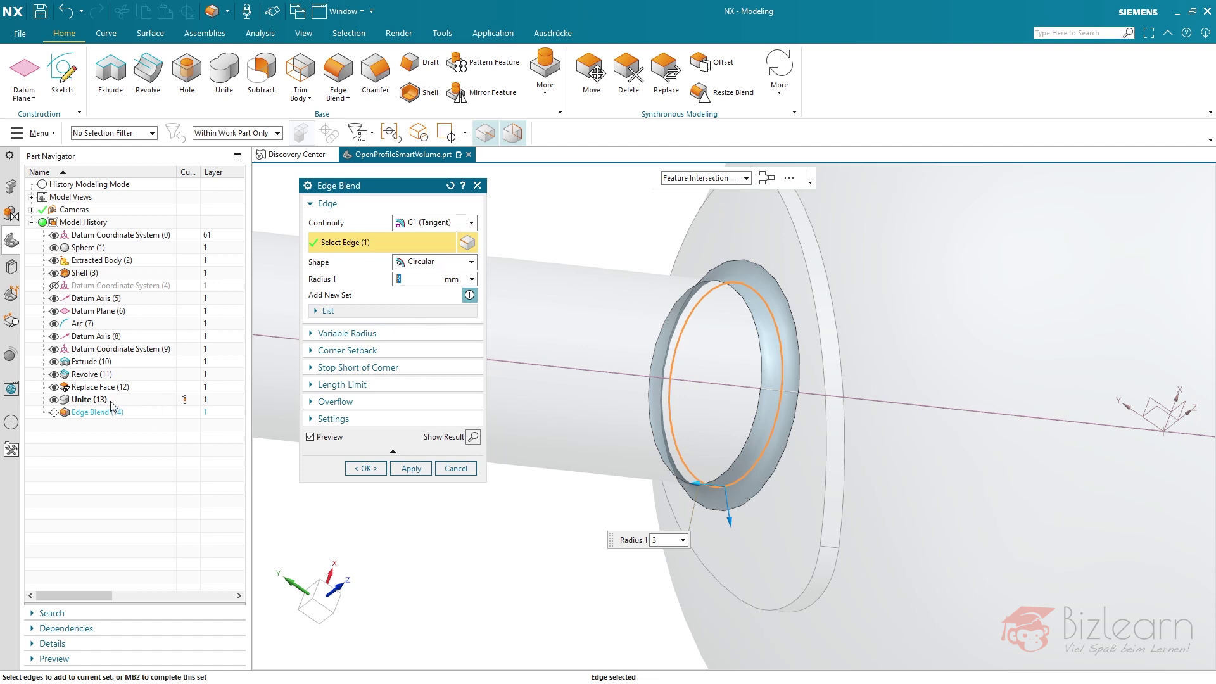
pyautogui.middleClick(497, 537)
pyautogui.middleClick(510, 532)
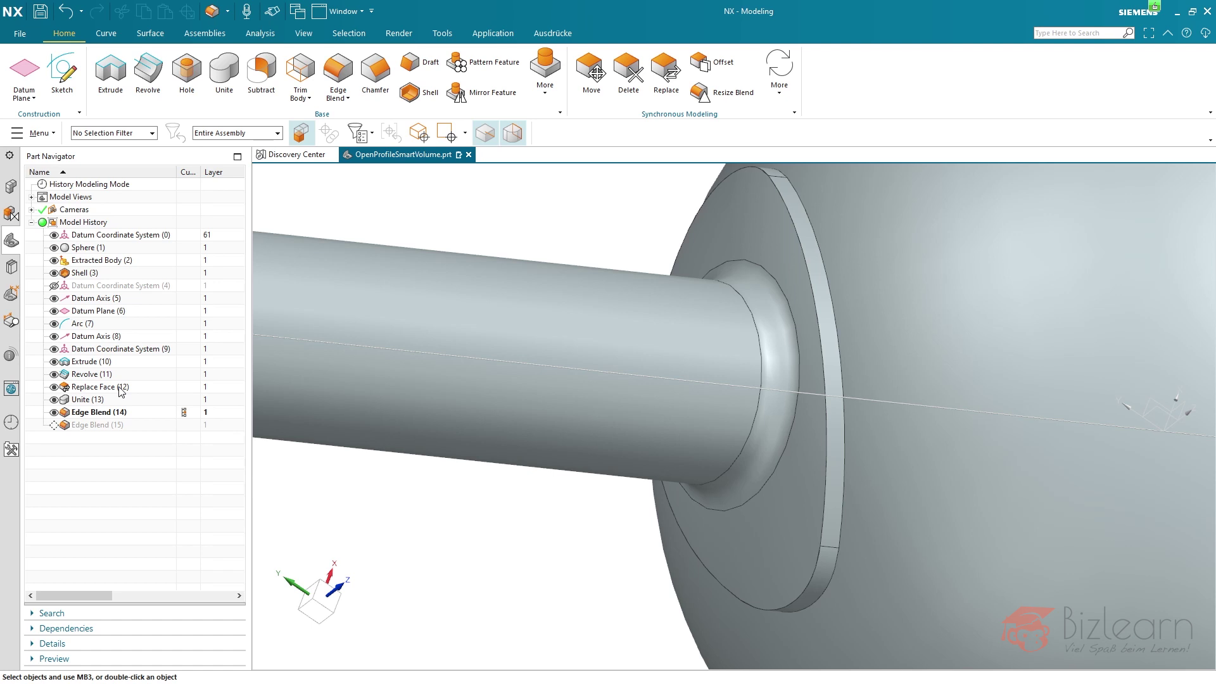
# Create a new millimetre part from the Model template, named Bowl.prt, in the folder D:\00_Desktop\XYT\
pyautogui.click(25, 36)
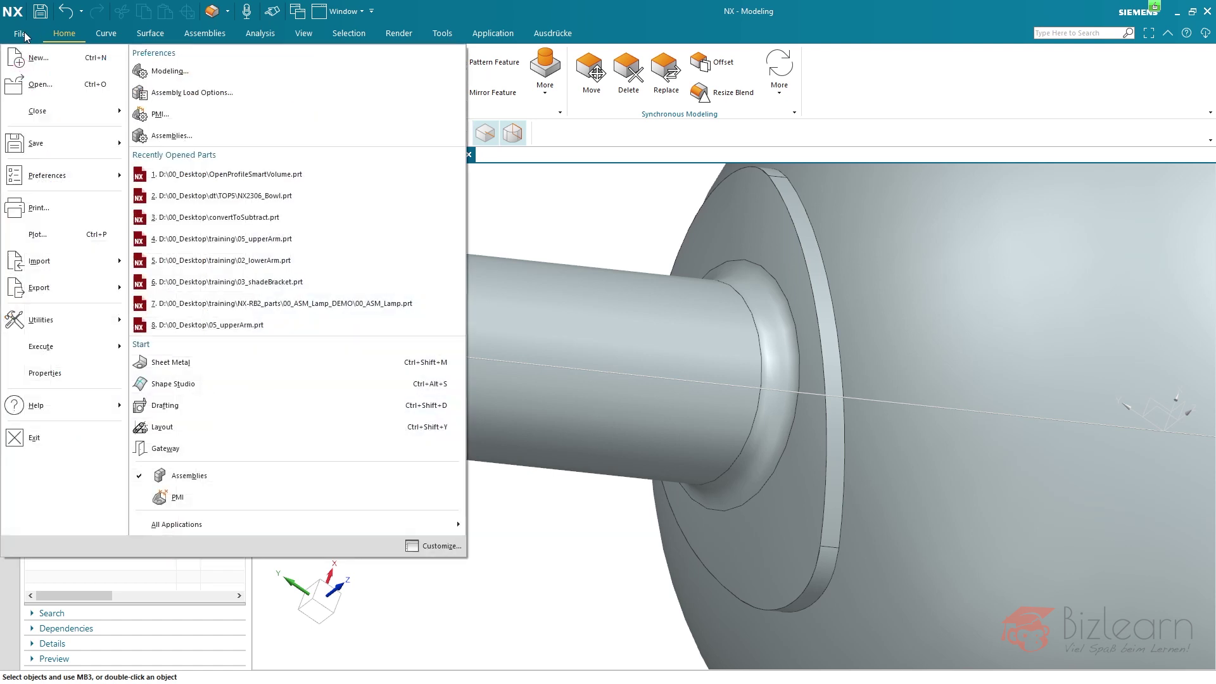
pyautogui.click(37, 58)
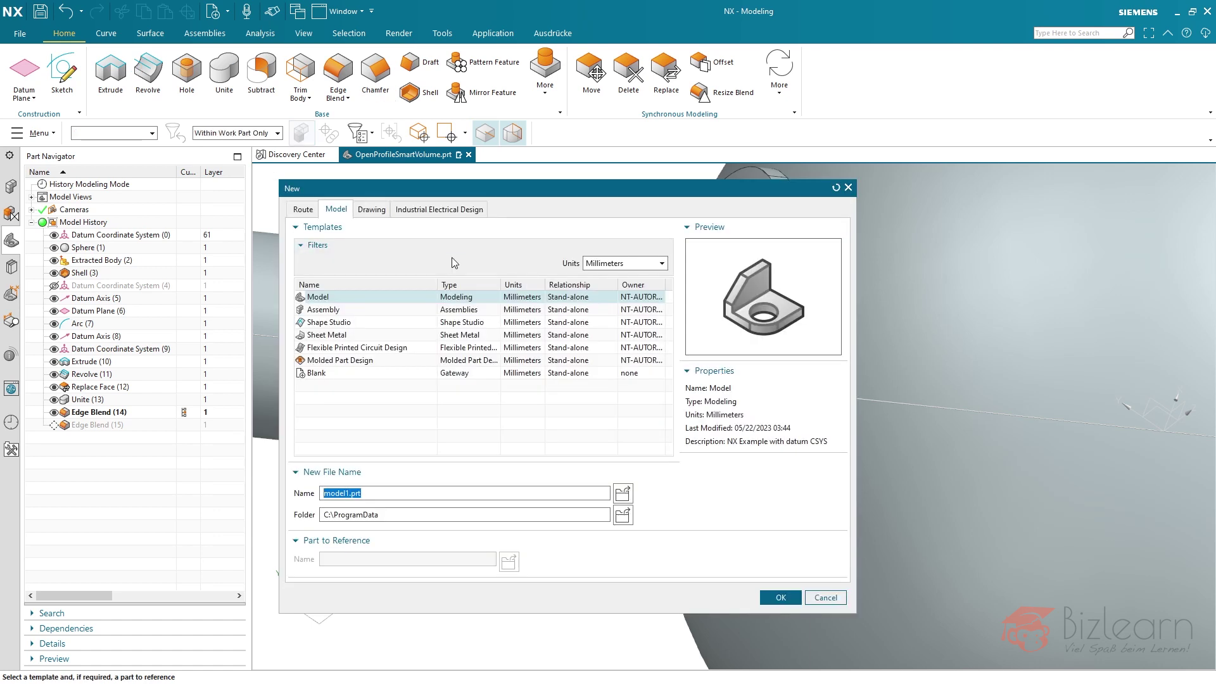
pyautogui.write('Bowl')
pyautogui.click(623, 515)
pyautogui.click(1007, 657)
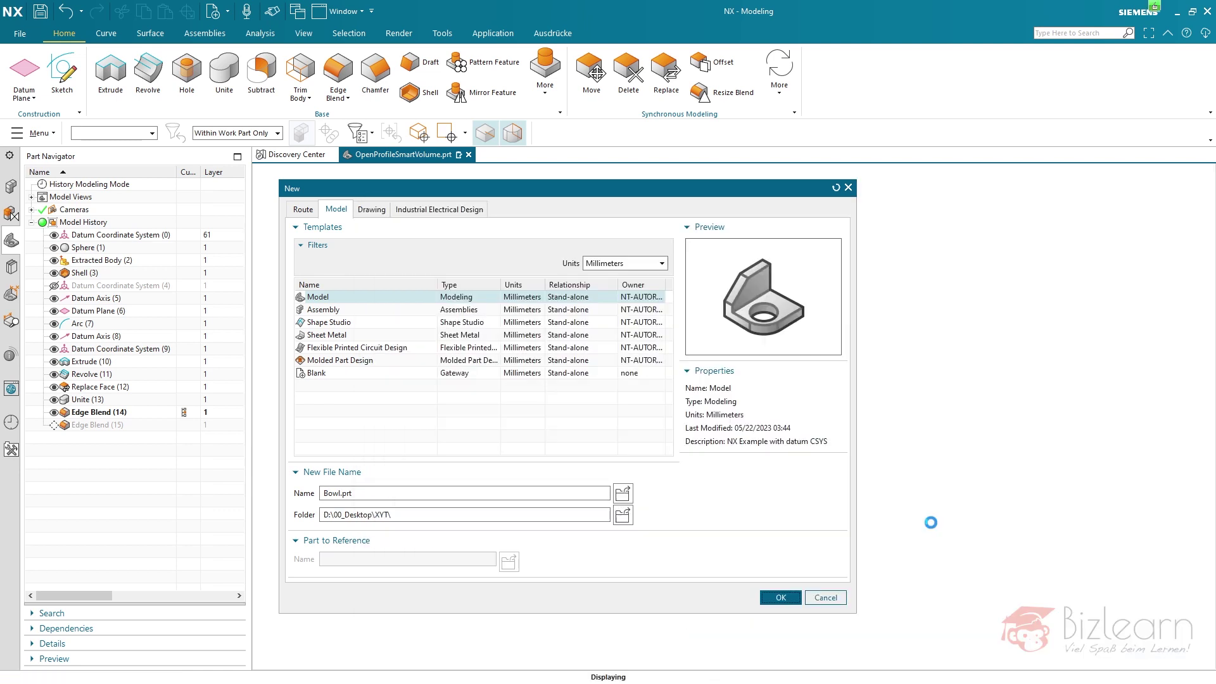
pyautogui.click(780, 597)
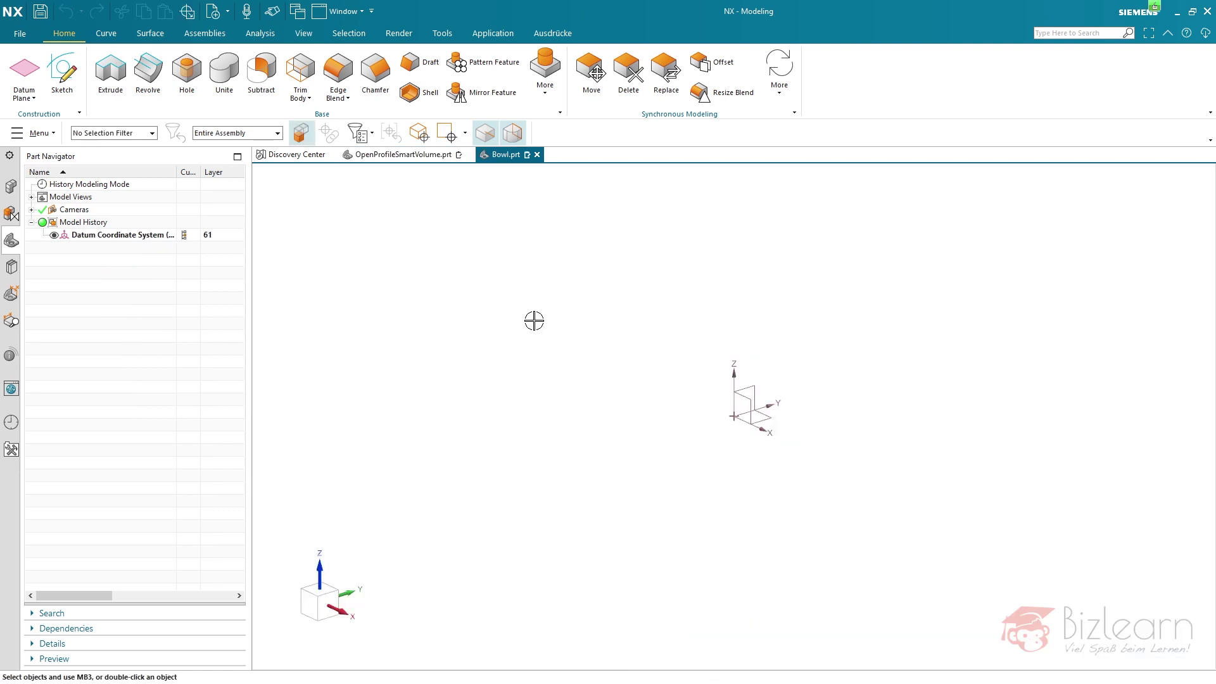
# For a new Extrude, sketch a 150 by 100 mm rectangle centred on the origin in the datum's XY plane and finish the sketch
pyautogui.click(118, 95)
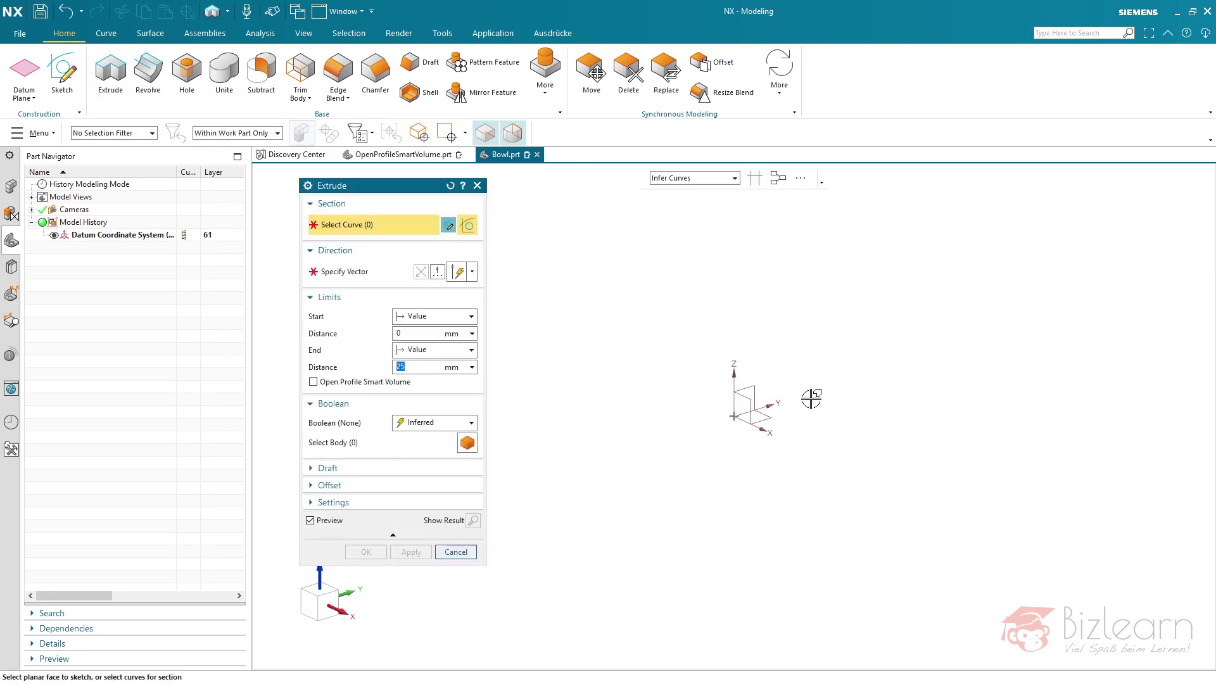
pyautogui.click(770, 417)
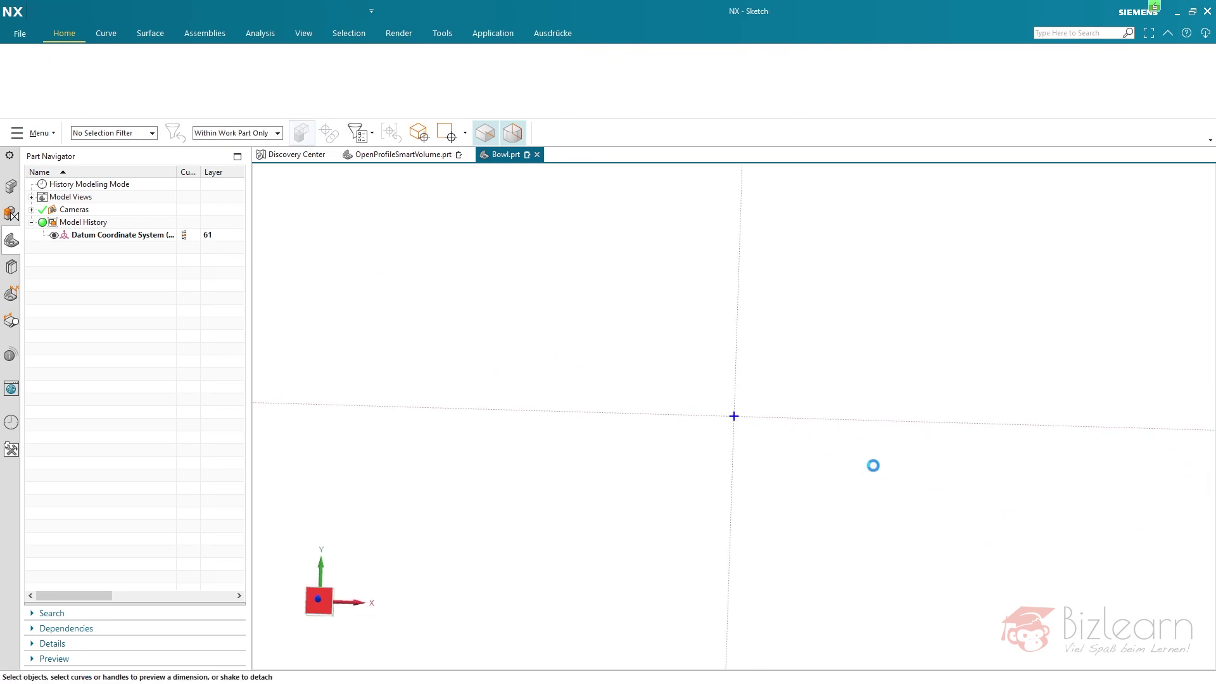
pyautogui.click(197, 70)
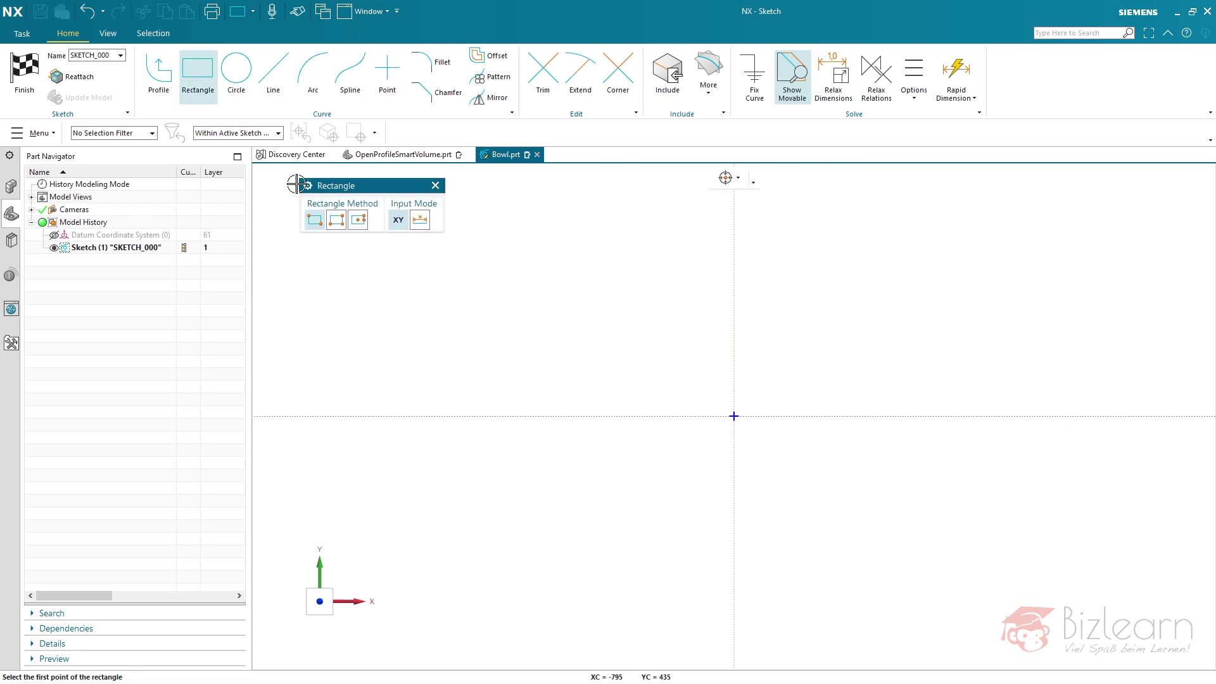
pyautogui.click(358, 220)
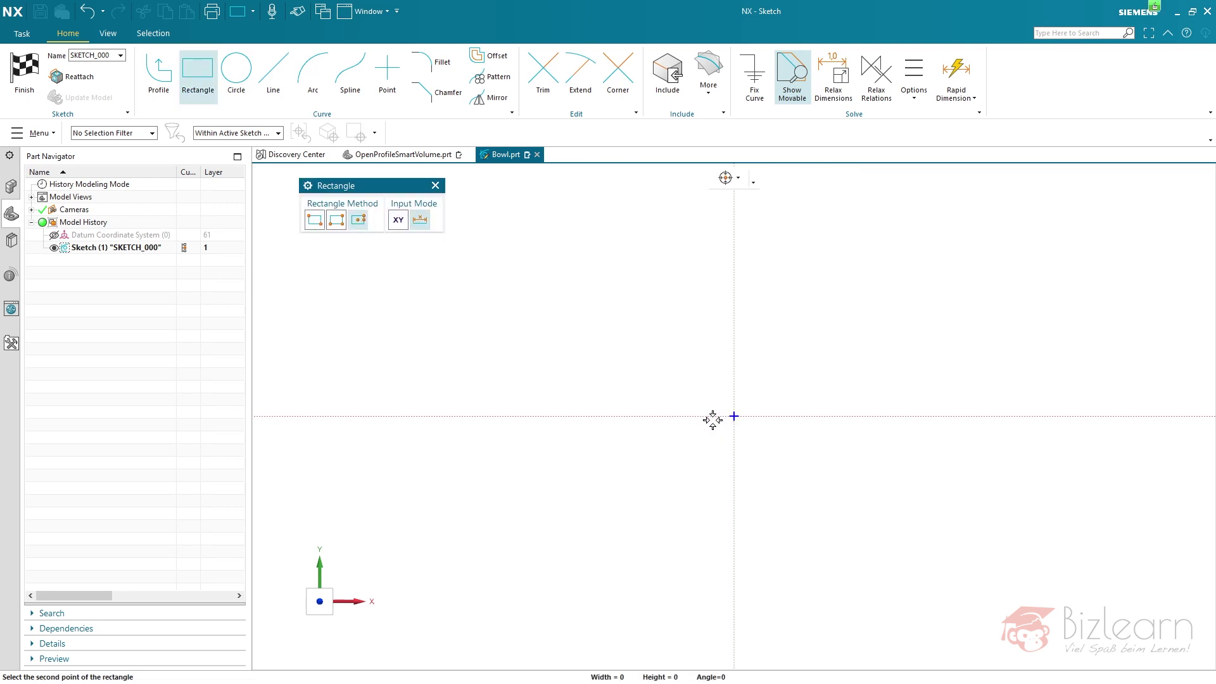
pyautogui.click(729, 417)
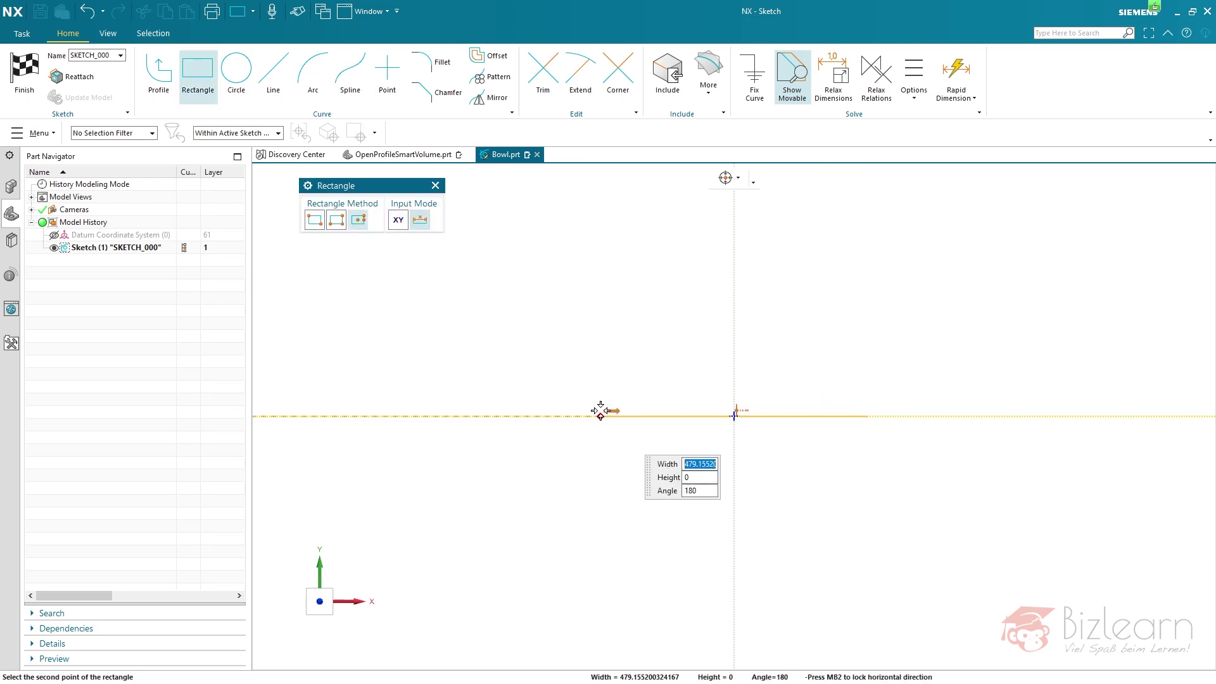
pyautogui.write('150')
pyautogui.press('Tab')
pyautogui.write('100')
pyautogui.press('Return')
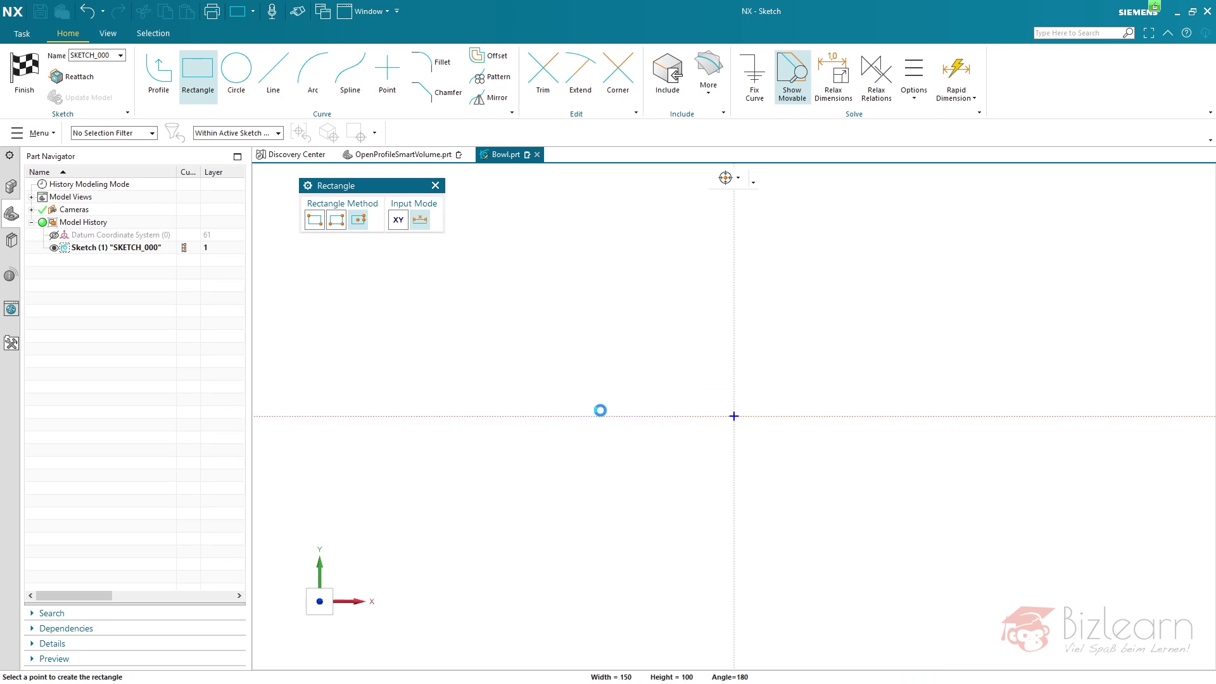
pyautogui.rightClick(896, 265)
pyautogui.click(951, 332)
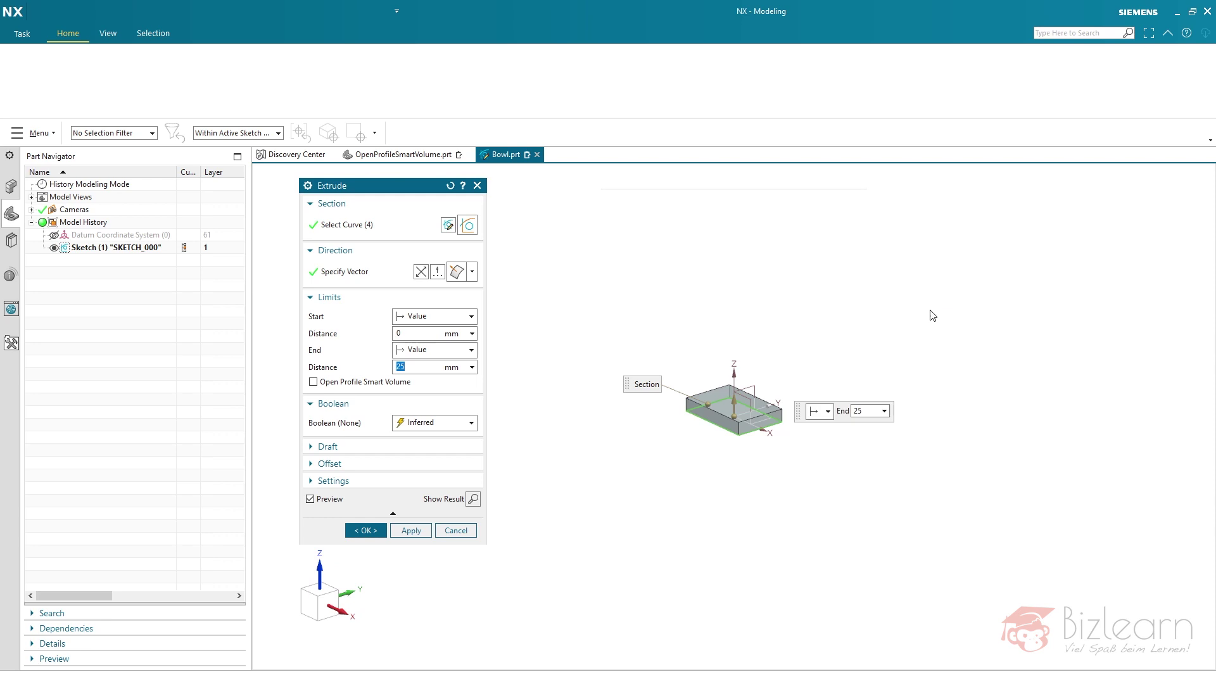
# Extrude the rectangle 25 mm in the reversed direction, downwards along Z, with the curve rule set to Feature Curves
pyautogui.click(421, 272)
pyautogui.scroll(-2, 781, 237)
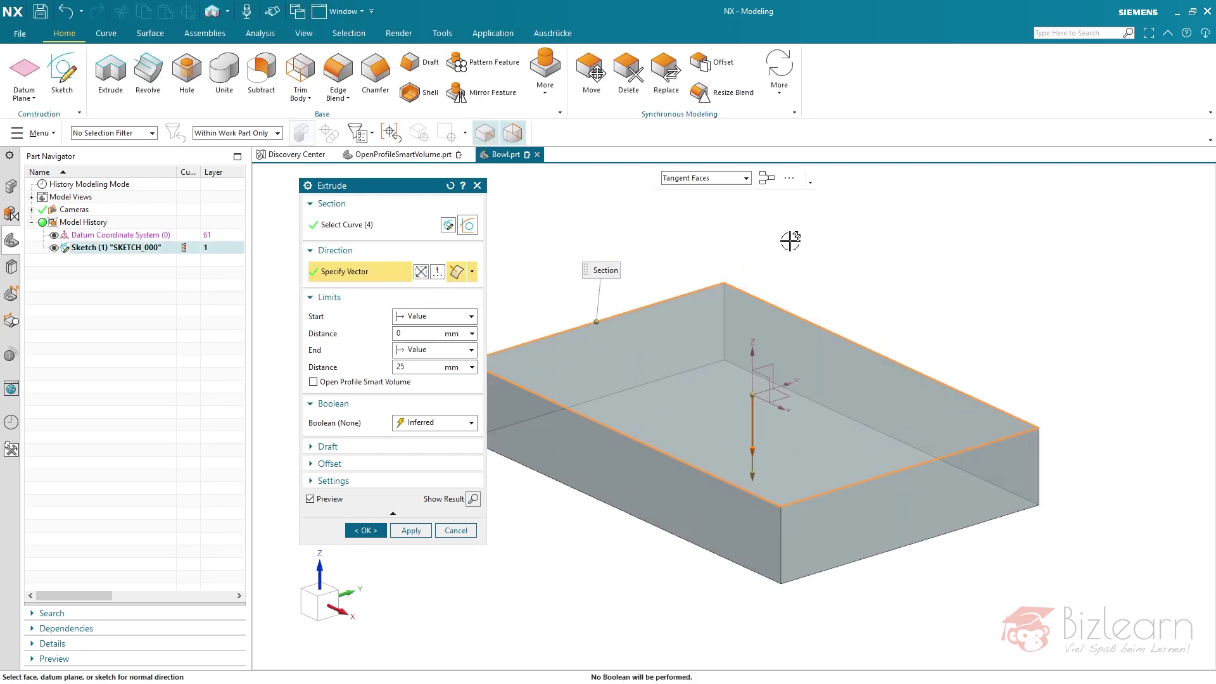
pyautogui.click(355, 226)
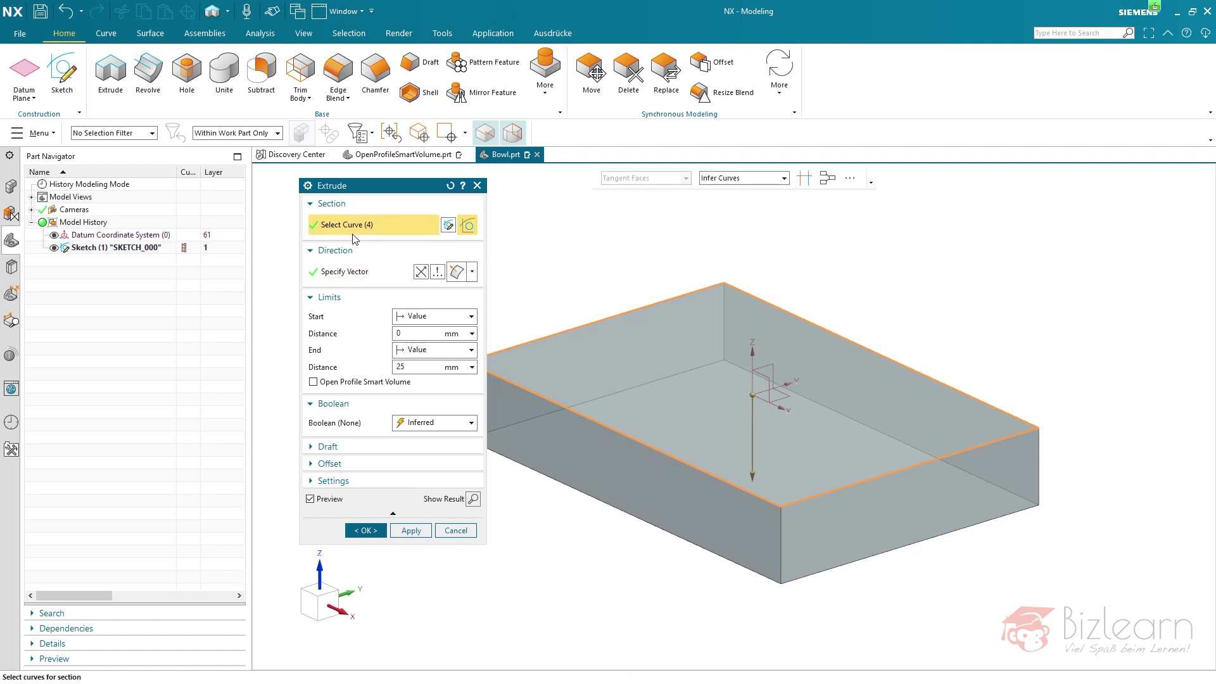
pyautogui.rightClick(756, 296)
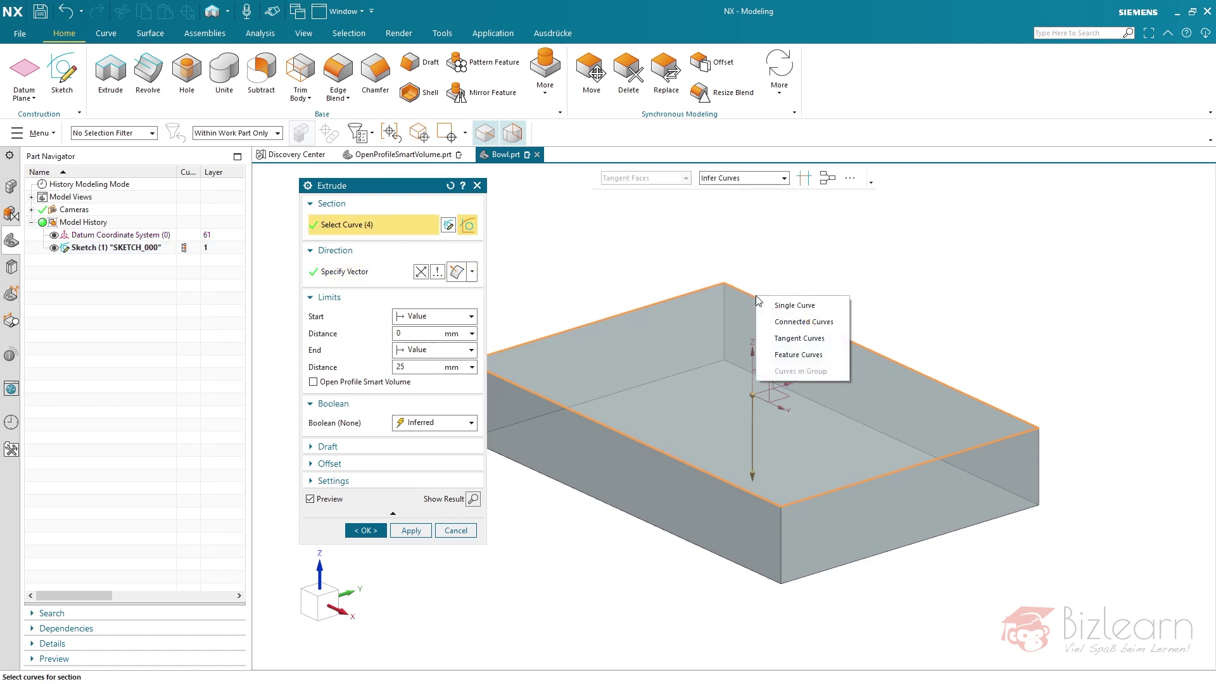
pyautogui.click(788, 356)
pyautogui.rightClick(748, 293)
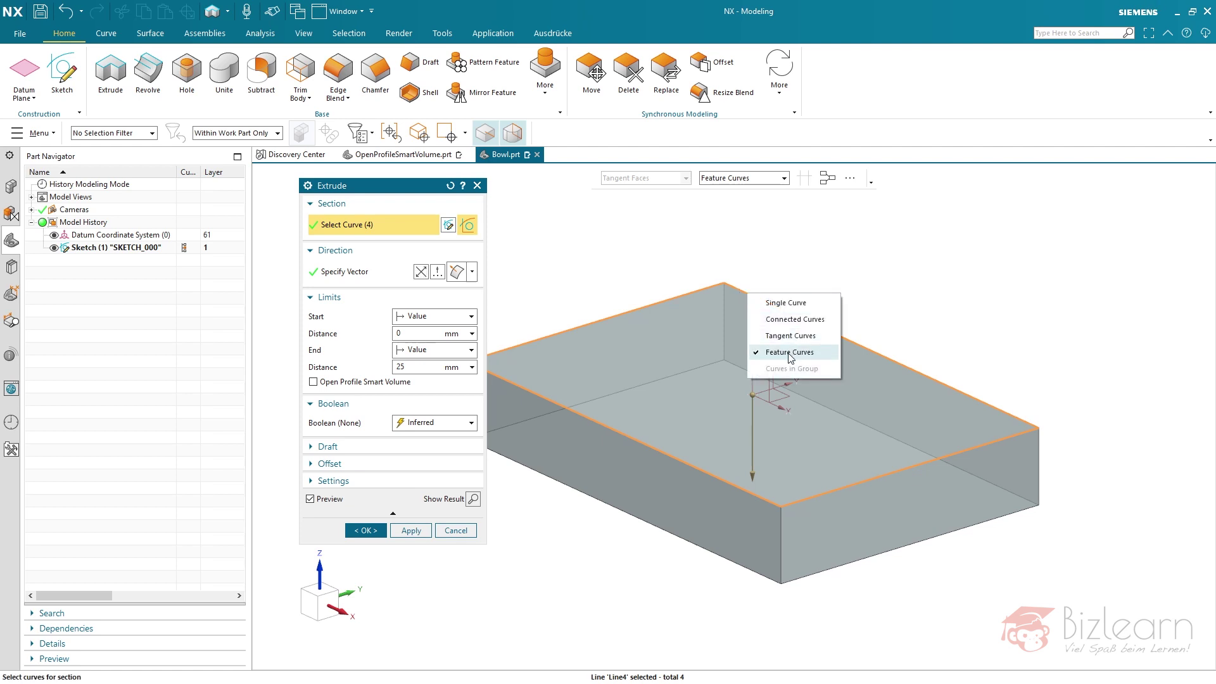
pyautogui.middleClick(679, 236)
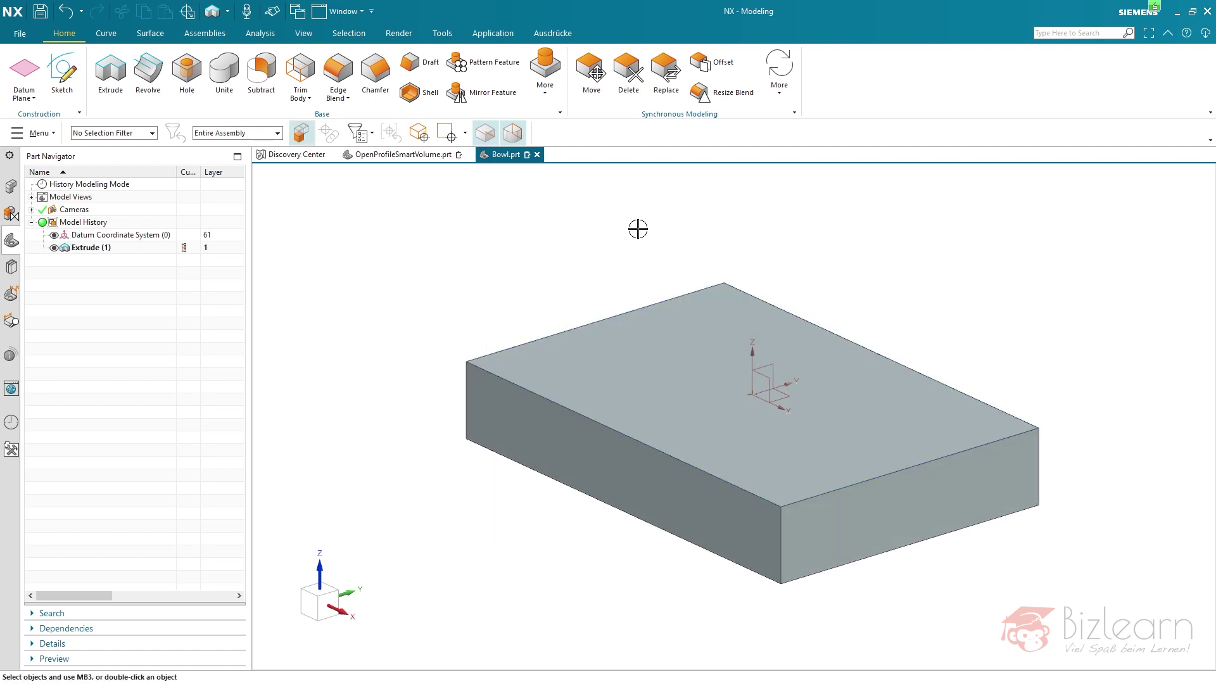
# Add a 5 mm circular edge blend to all edges of the block using the Body Edges rule
pyautogui.click(339, 75)
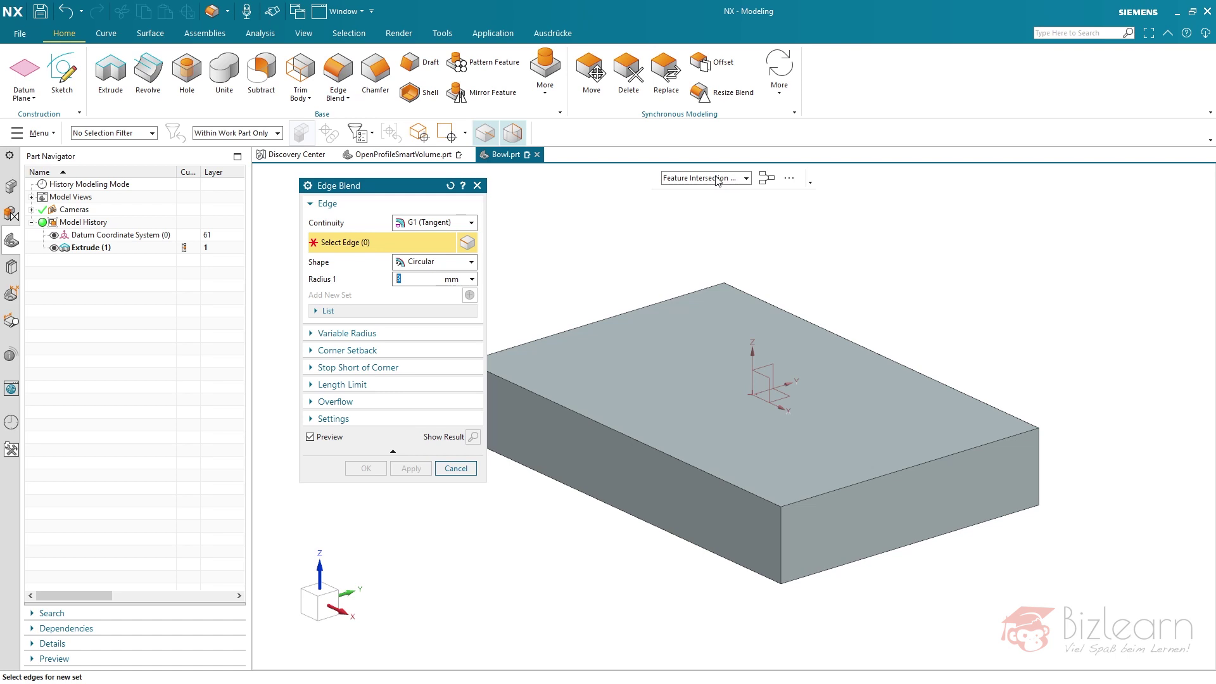
pyautogui.click(718, 179)
pyautogui.click(684, 291)
pyautogui.click(691, 291)
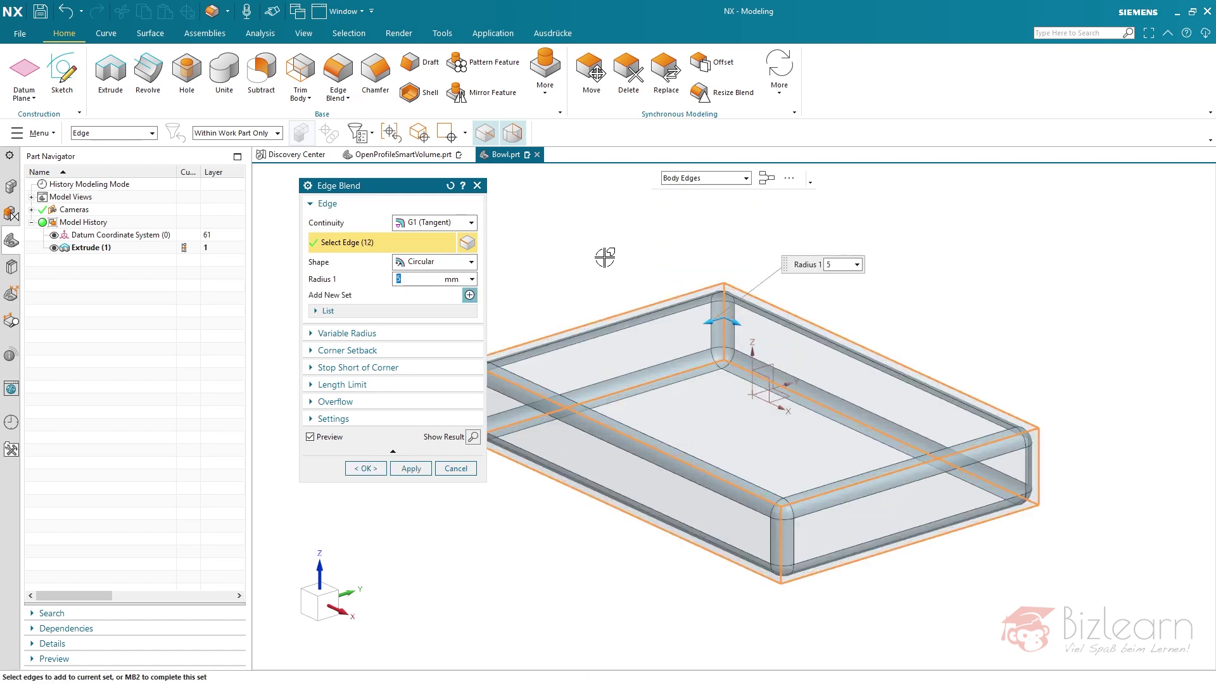
pyautogui.middleClick(601, 248)
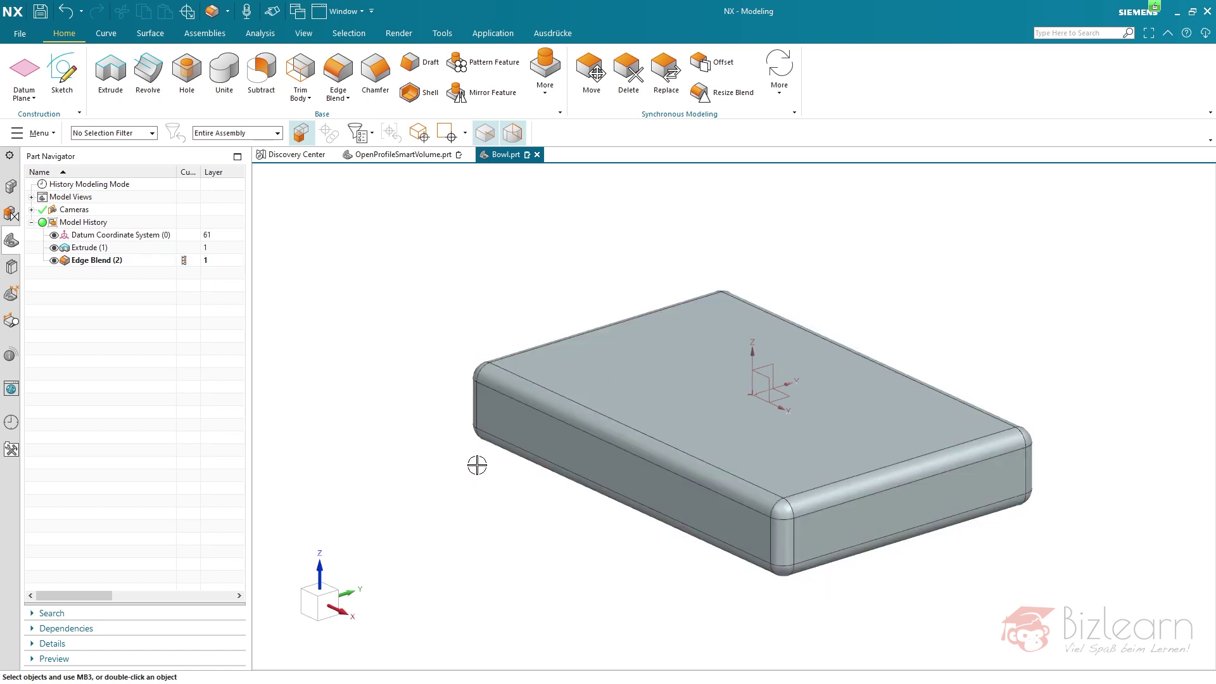
# Delete the blend faces around the block's top face using Delete Face with the Adjacent Faces rule
pyautogui.click(629, 74)
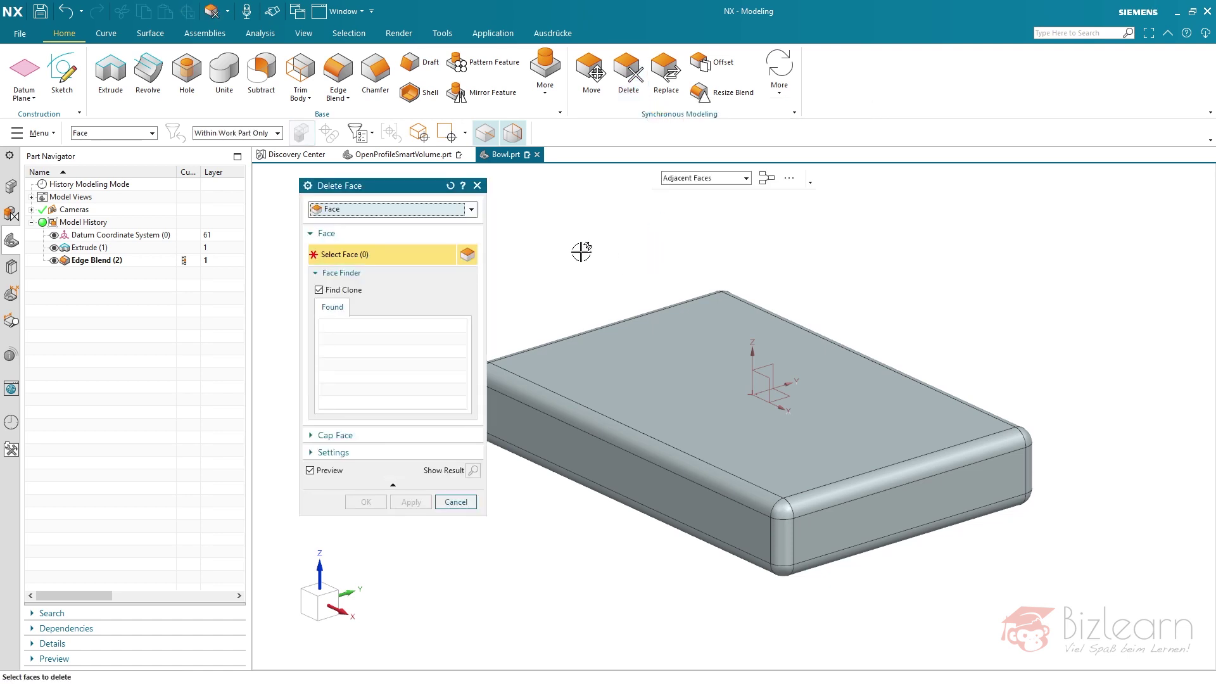
pyautogui.scroll(2, 675, 181)
pyautogui.click(700, 183)
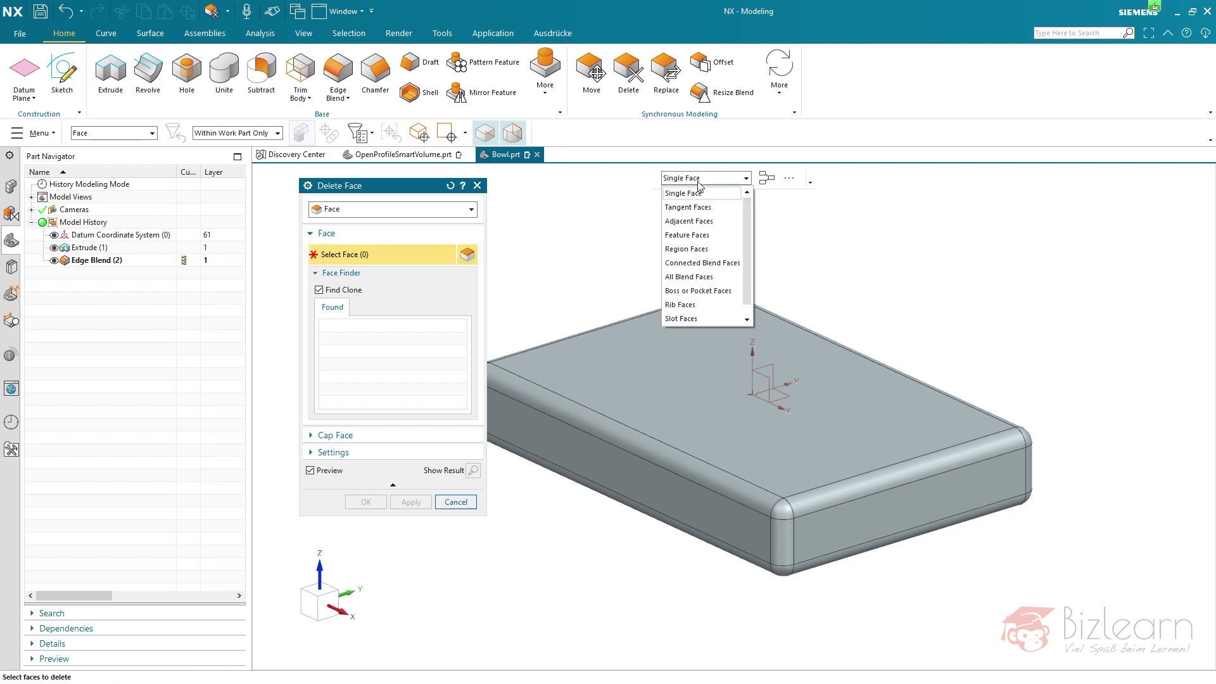
pyautogui.click(683, 223)
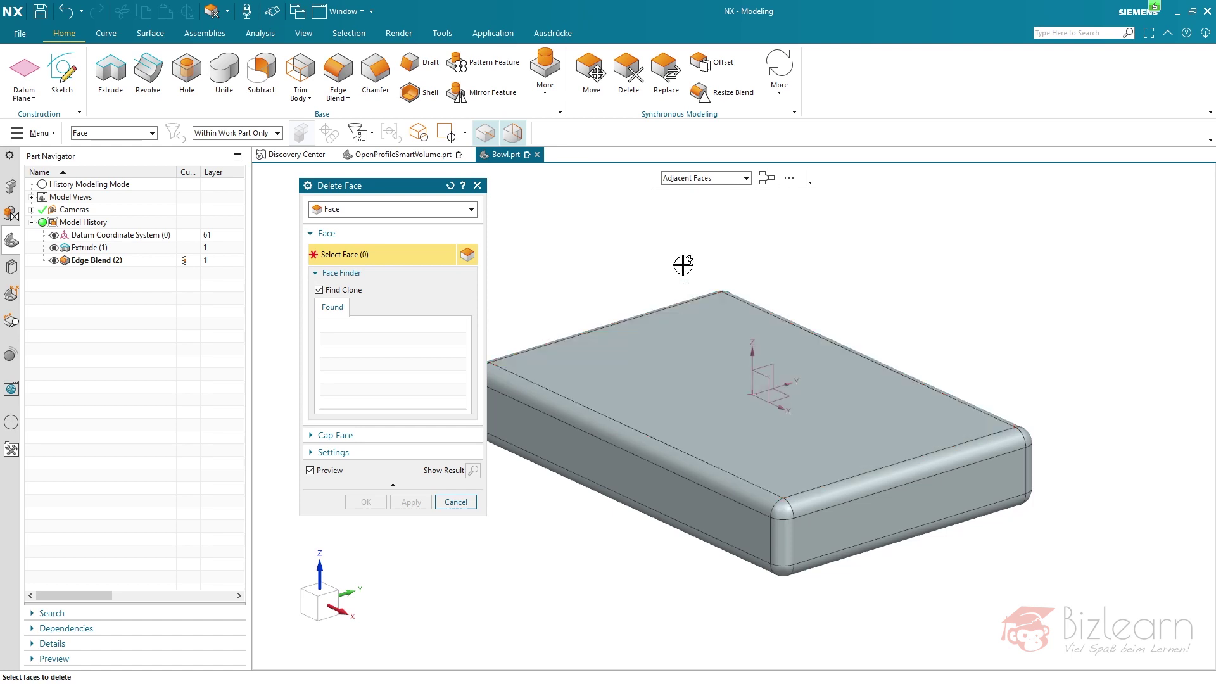
pyautogui.click(702, 331)
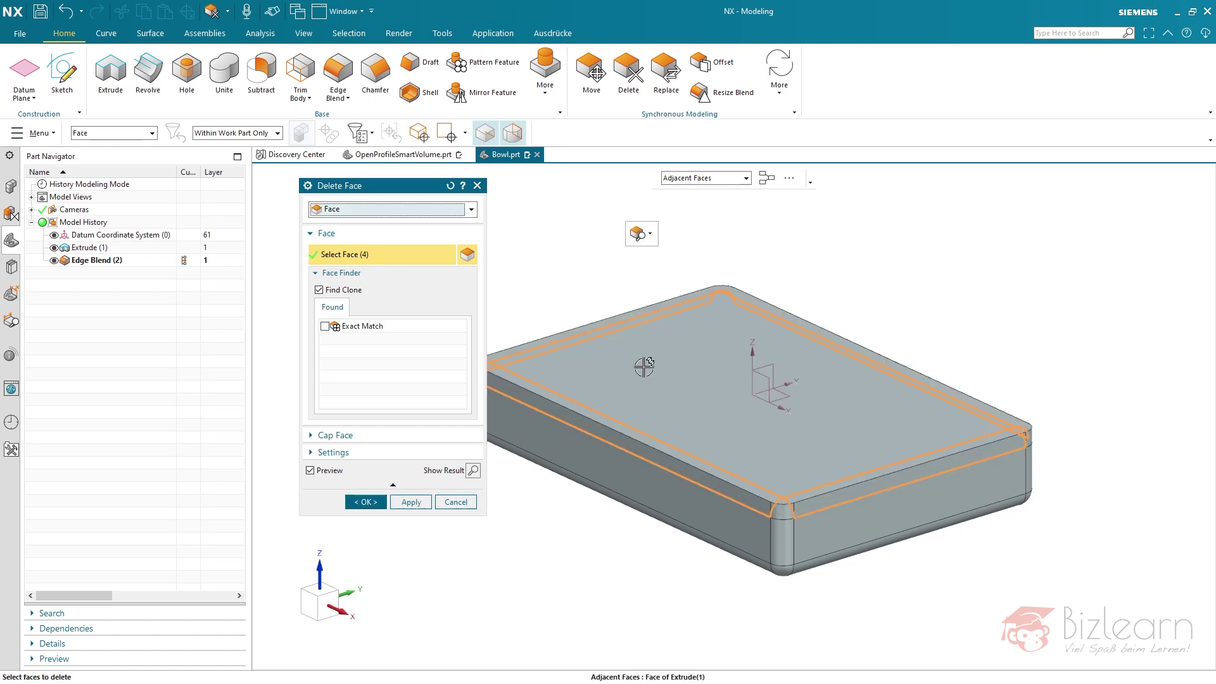
pyautogui.middleClick(587, 302)
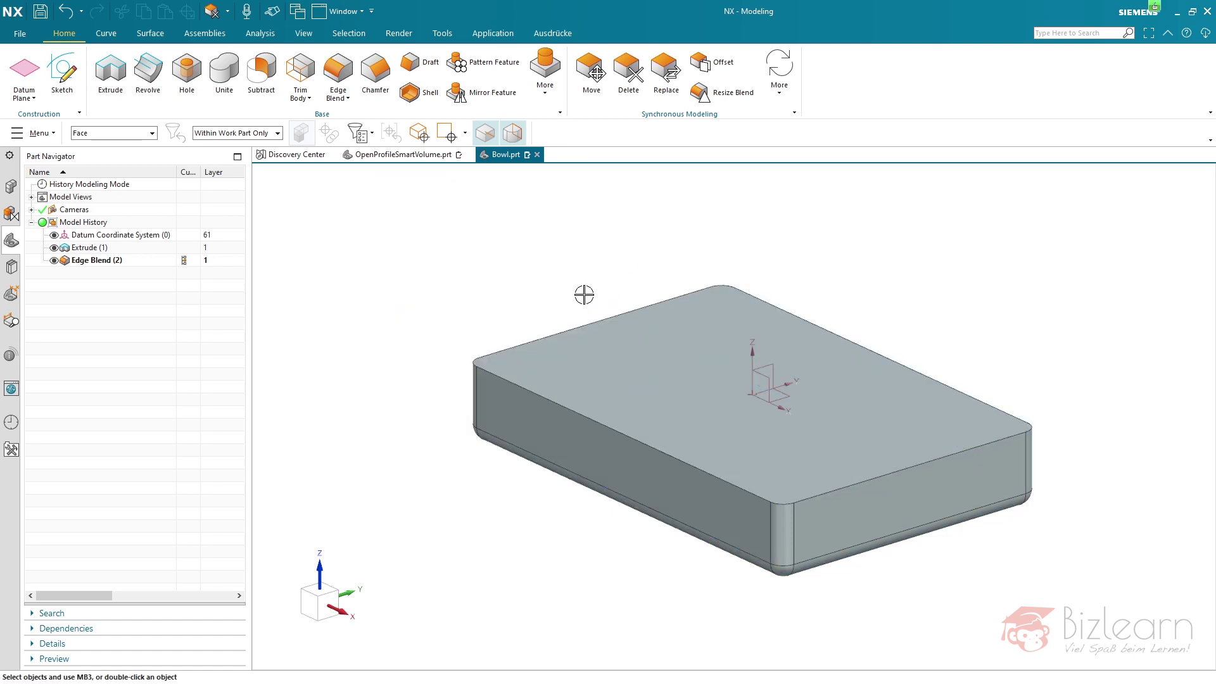
# Edit Delete Face (3) to also remove the blend faces adjacent to the block's bottom face
pyautogui.doubleClick(117, 275)
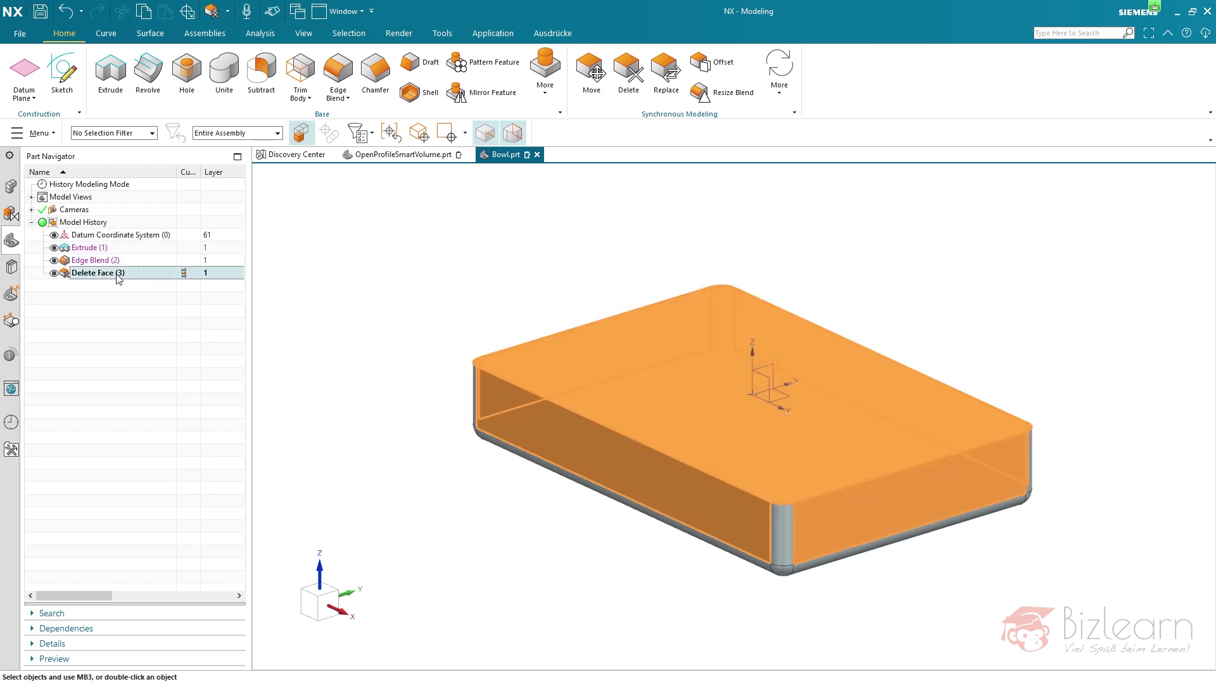
pyautogui.moveTo(602, 277); pyautogui.dragTo(703, 399, button='middle')
pyautogui.click(711, 406)
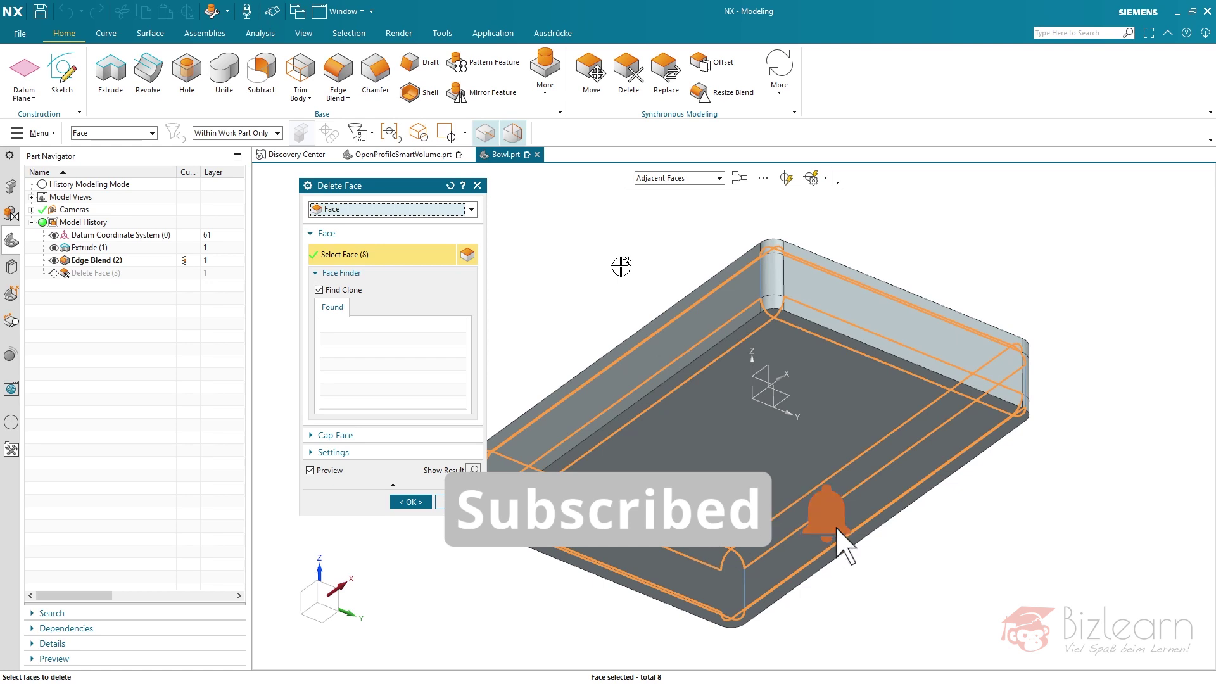
pyautogui.middleClick(612, 304)
pyautogui.moveTo(592, 260); pyautogui.dragTo(617, 319, button='middle')
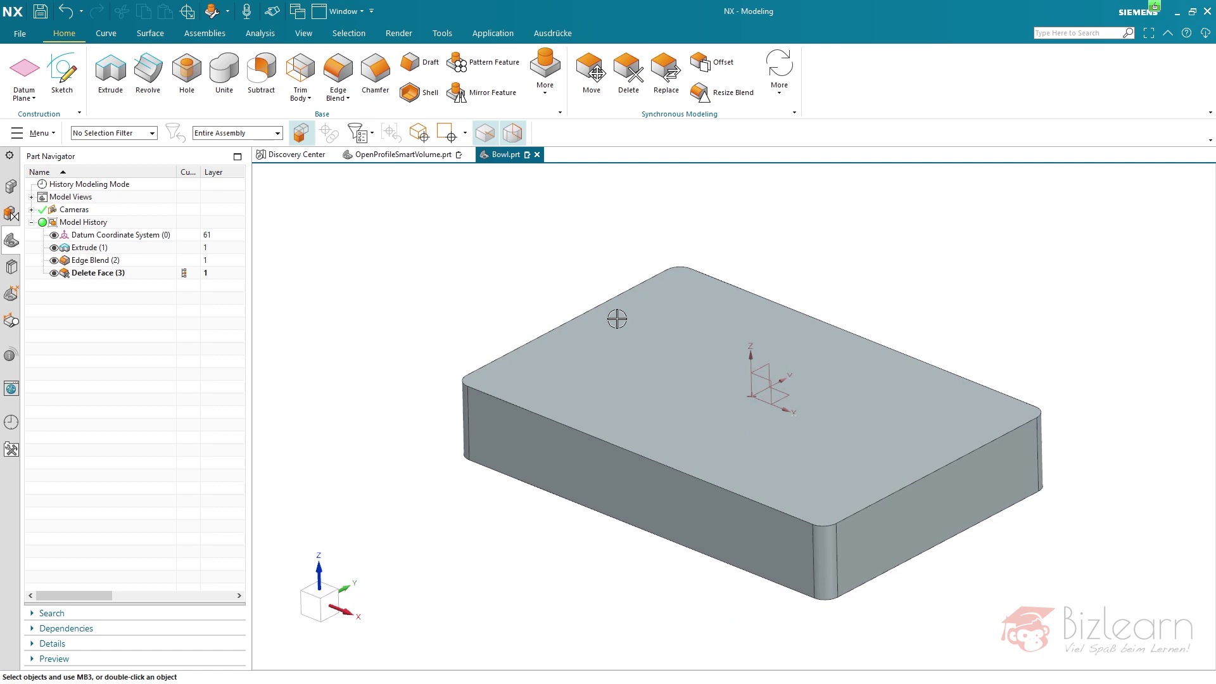
pyautogui.click(109, 249)
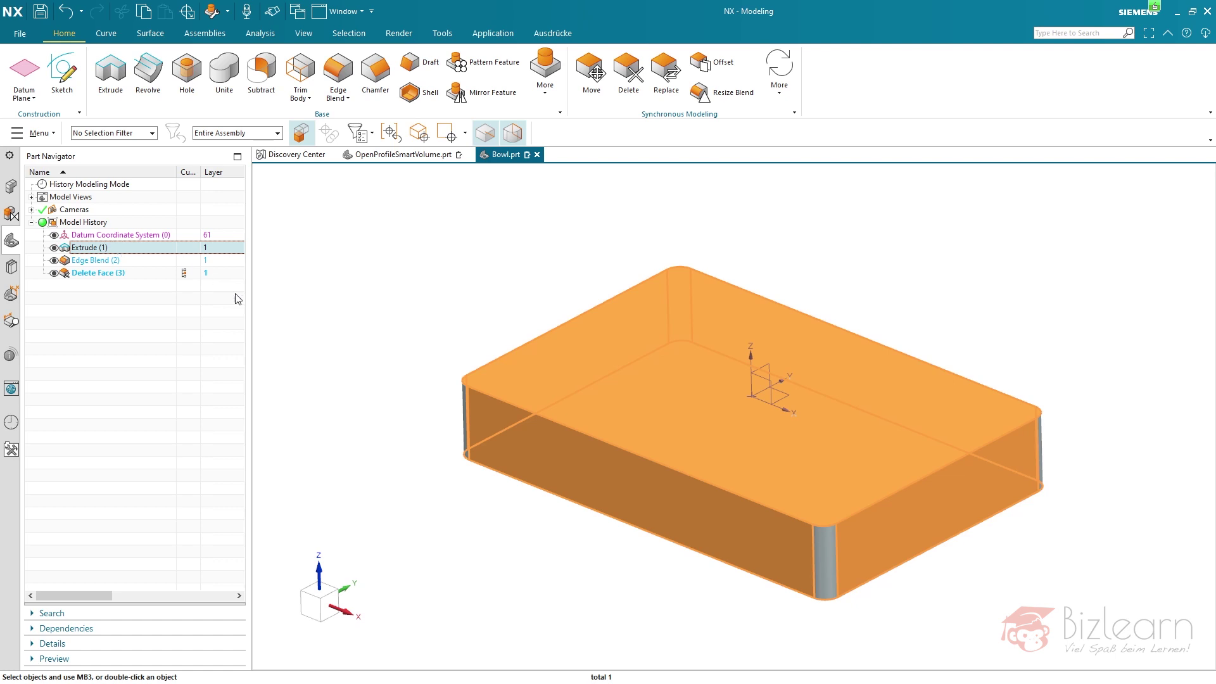
pyautogui.click(830, 573)
pyautogui.press('Escape')
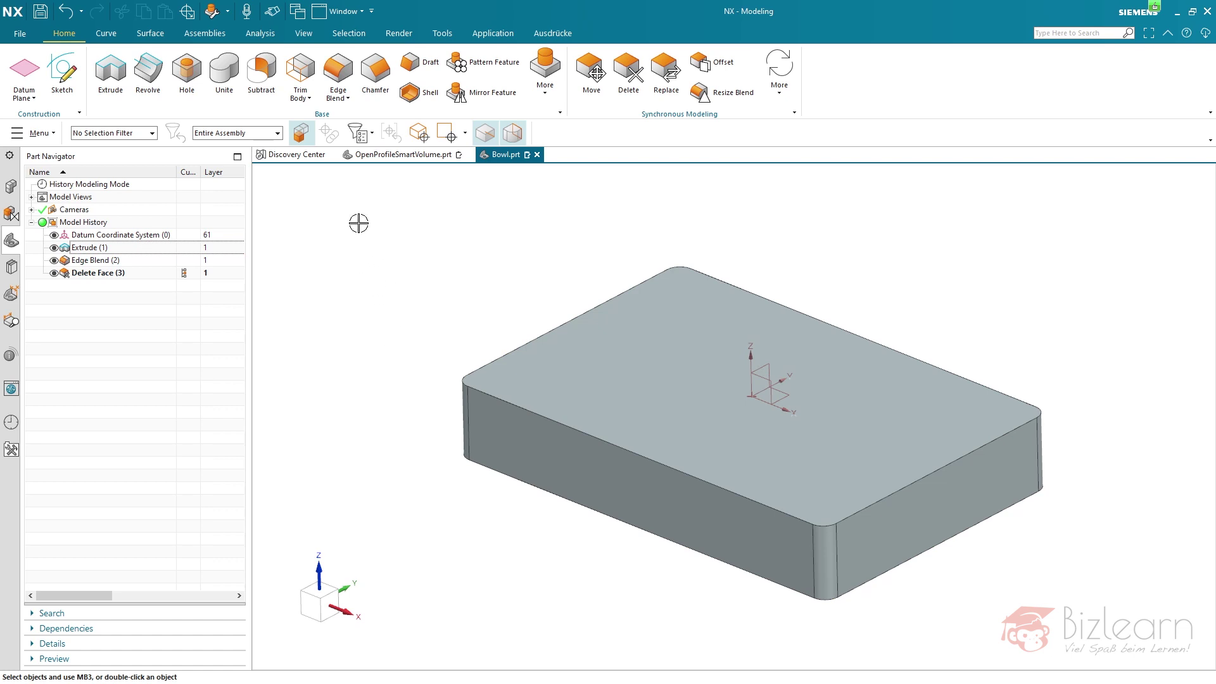
# Set the radius of Edge Blend (2) to 10 mm
pyautogui.doubleClick(127, 261)
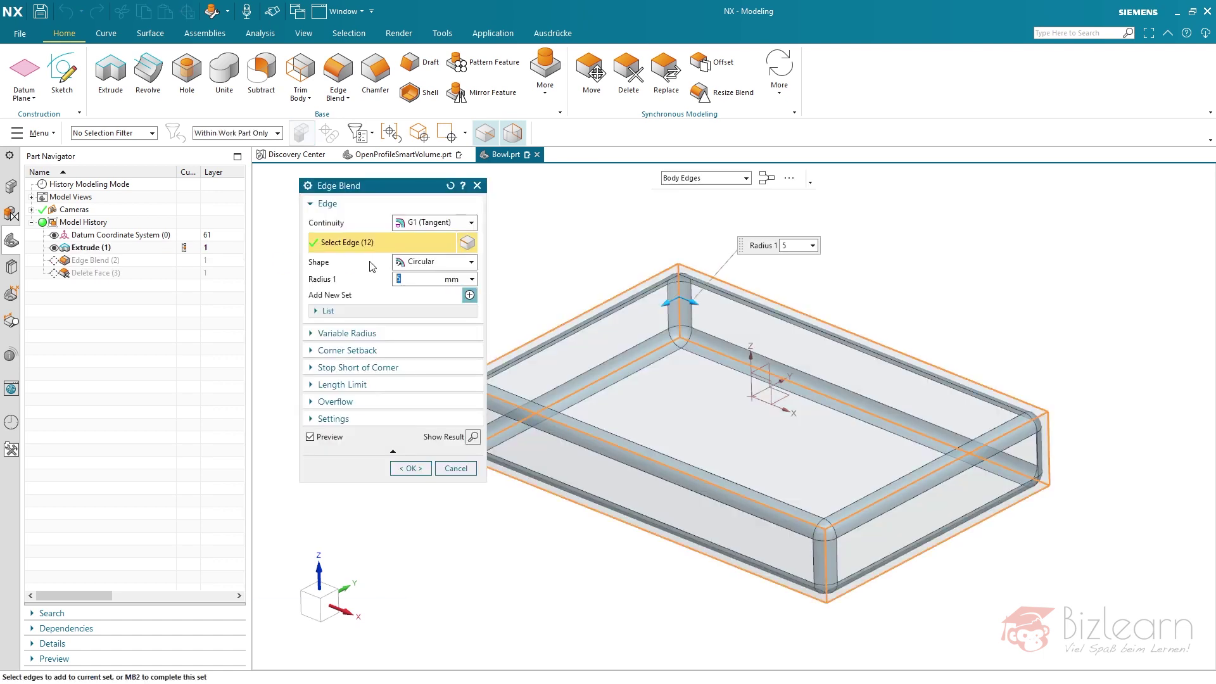
pyautogui.write('10')
pyautogui.middleClick(570, 234)
pyautogui.middleClick(574, 236)
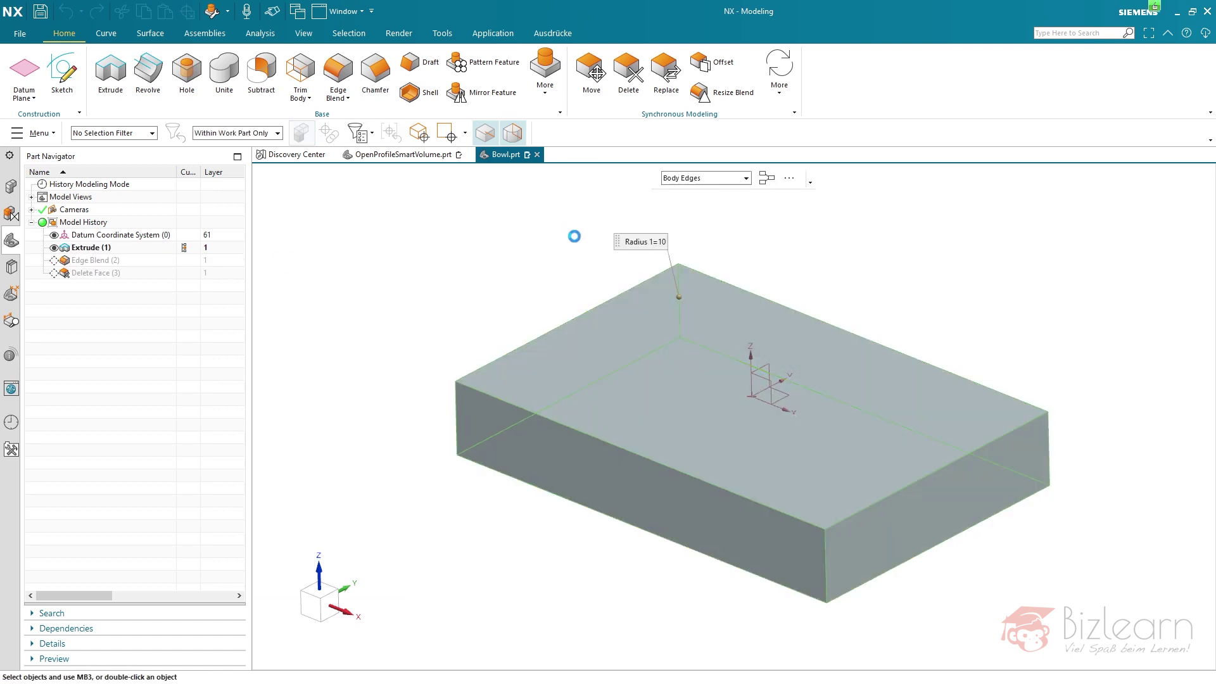
# Add a 5 mm circular edge blend around the block's bottom face using the Face Edges rule
pyautogui.click(339, 74)
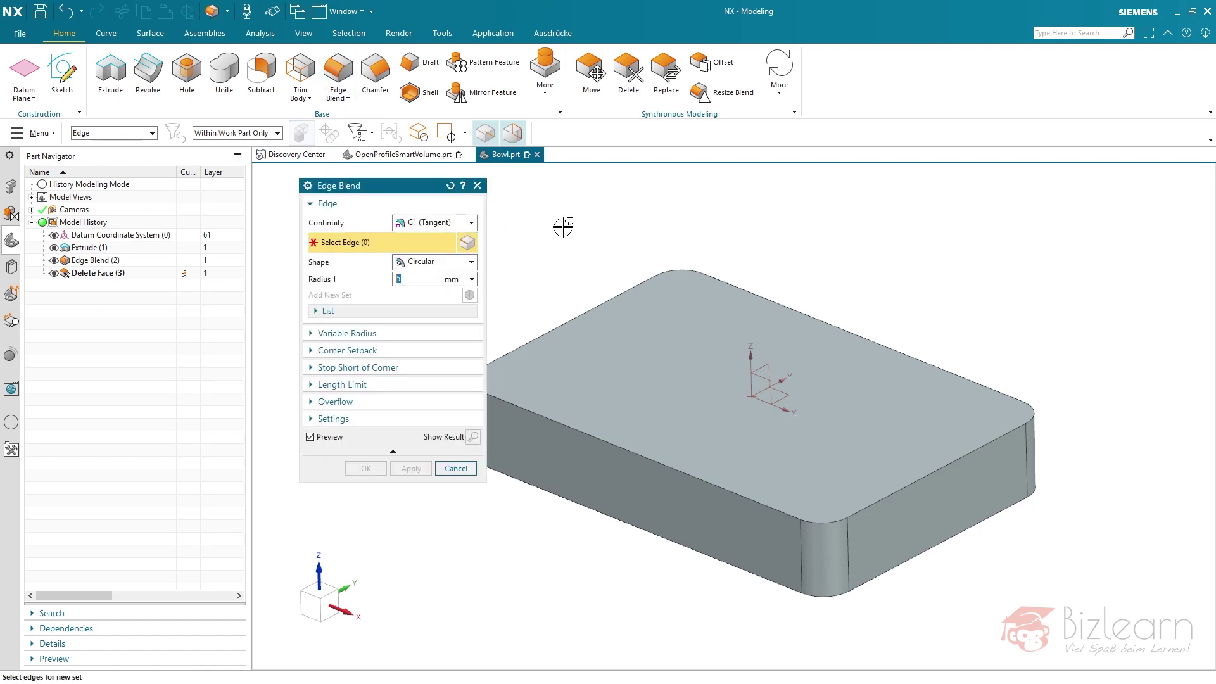
pyautogui.click(699, 181)
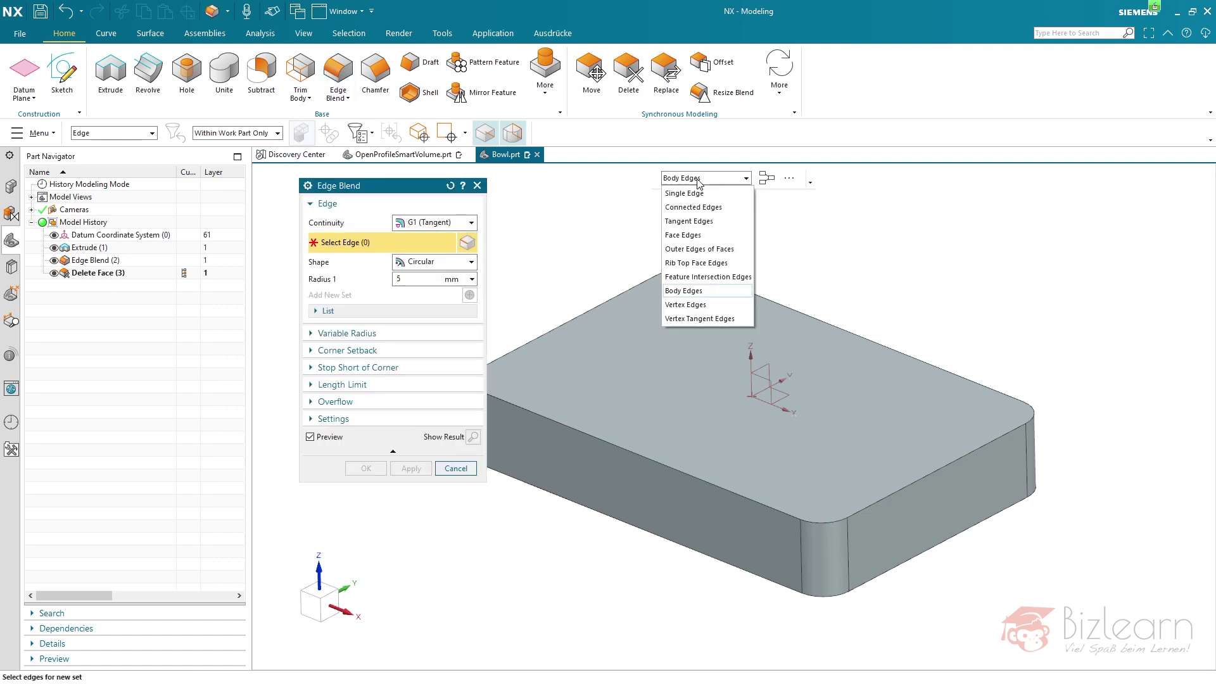
pyautogui.click(709, 236)
pyautogui.moveTo(881, 303); pyautogui.dragTo(864, 239, button='middle')
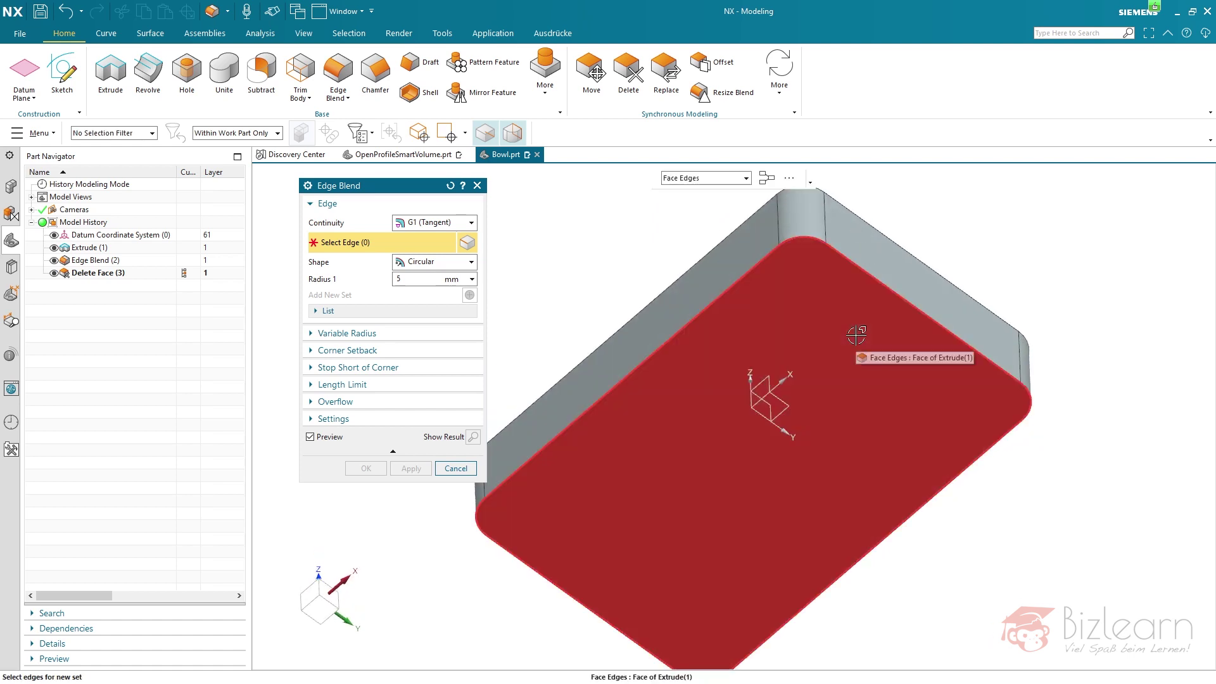
pyautogui.click(836, 334)
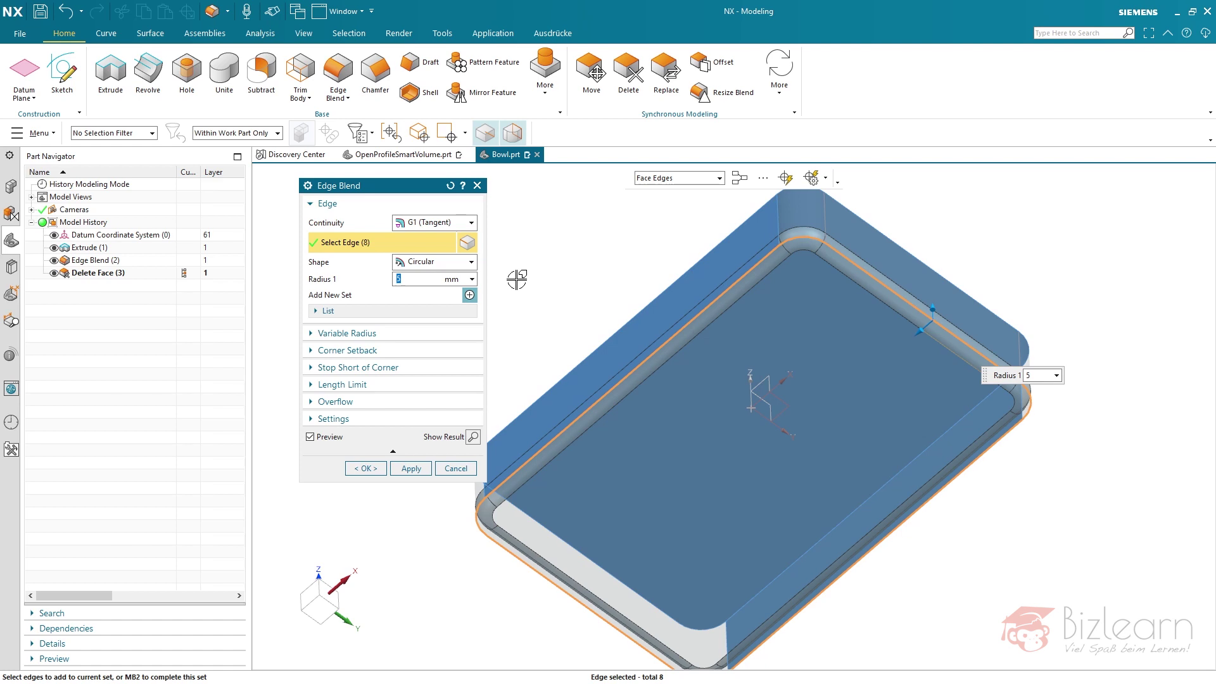
pyautogui.click(374, 469)
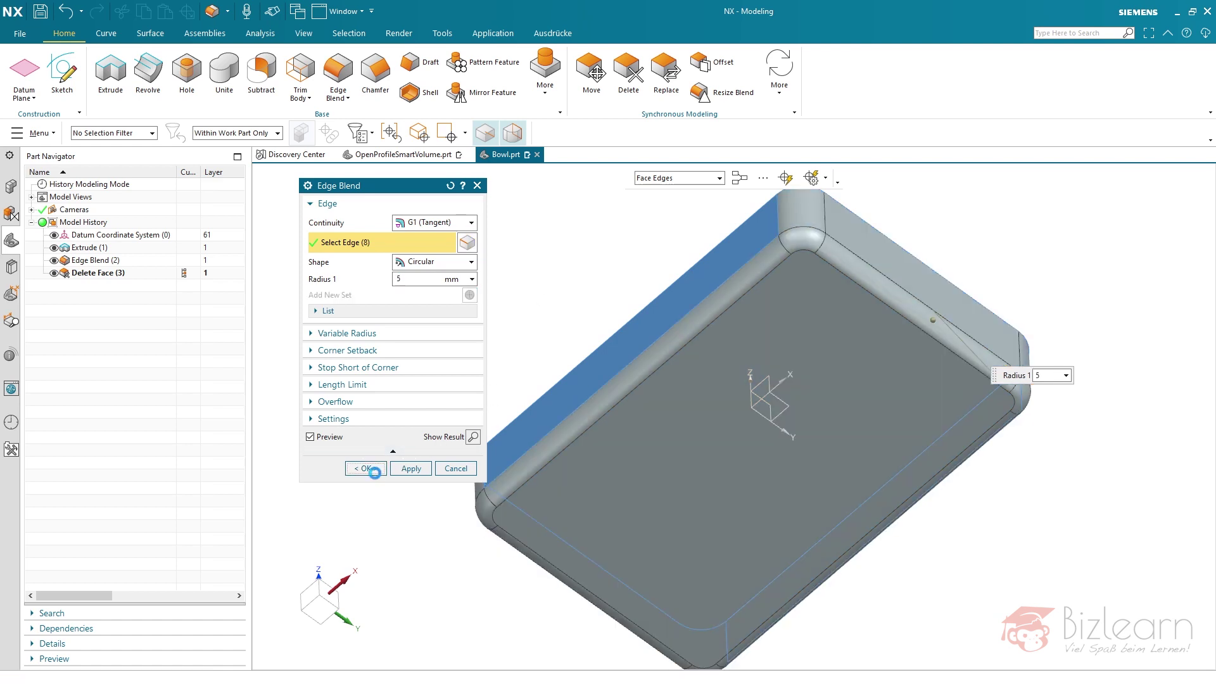
pyautogui.moveTo(524, 329); pyautogui.dragTo(520, 393, button='middle')
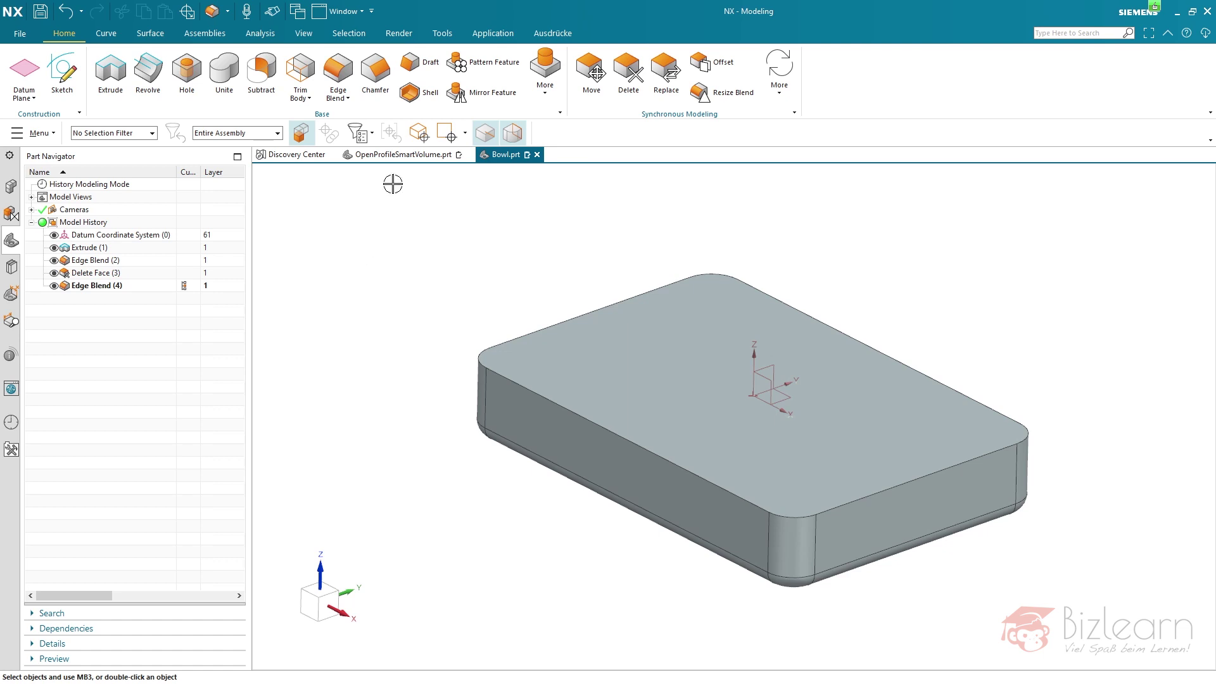
# Shell the block as an open shell with 2 mm thickness, removing the top face
pyautogui.click(422, 101)
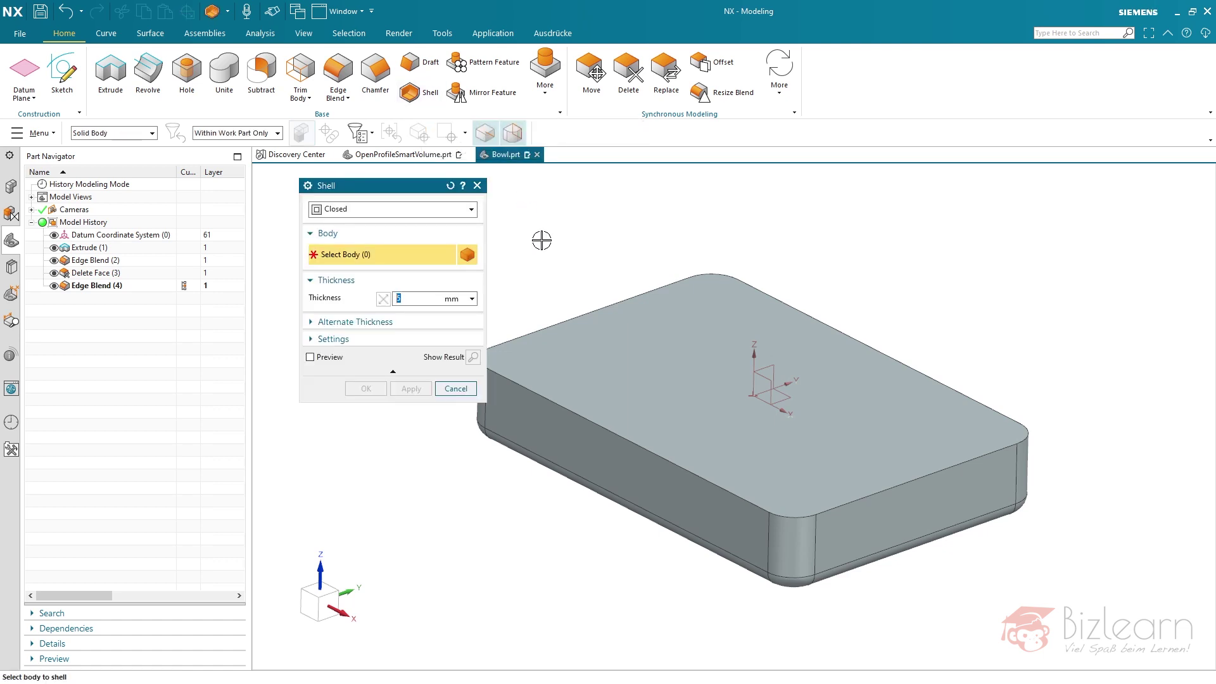
pyautogui.click(444, 209)
pyautogui.click(380, 221)
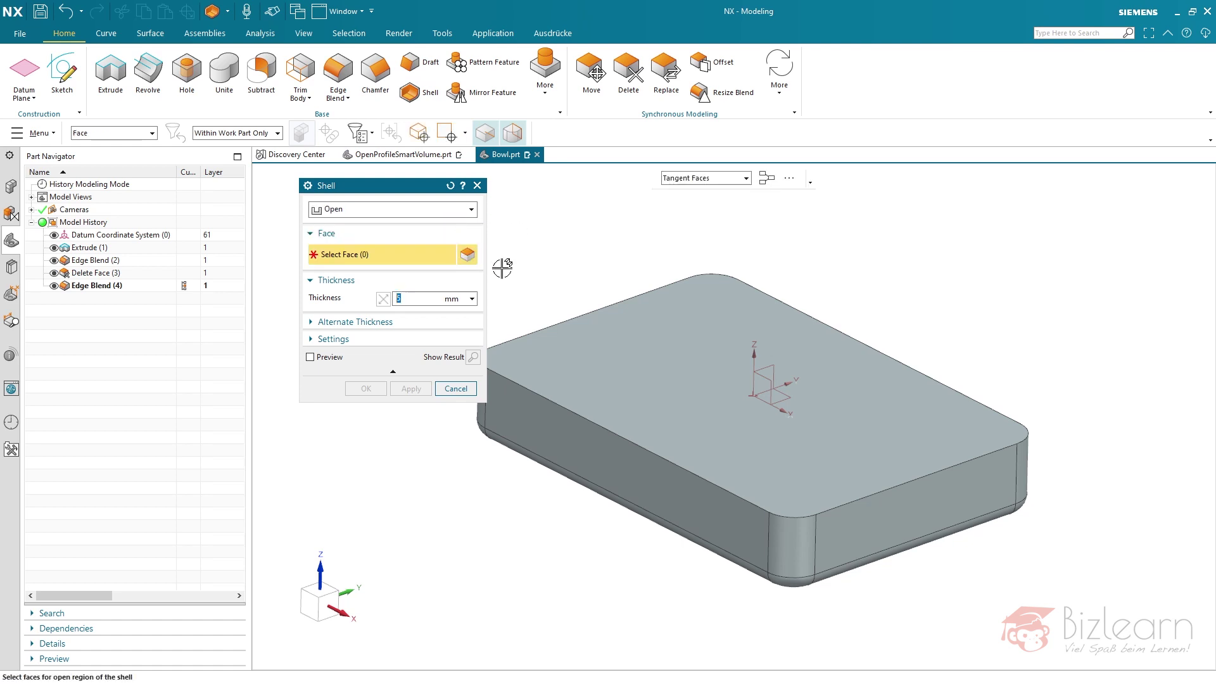
pyautogui.click(450, 185)
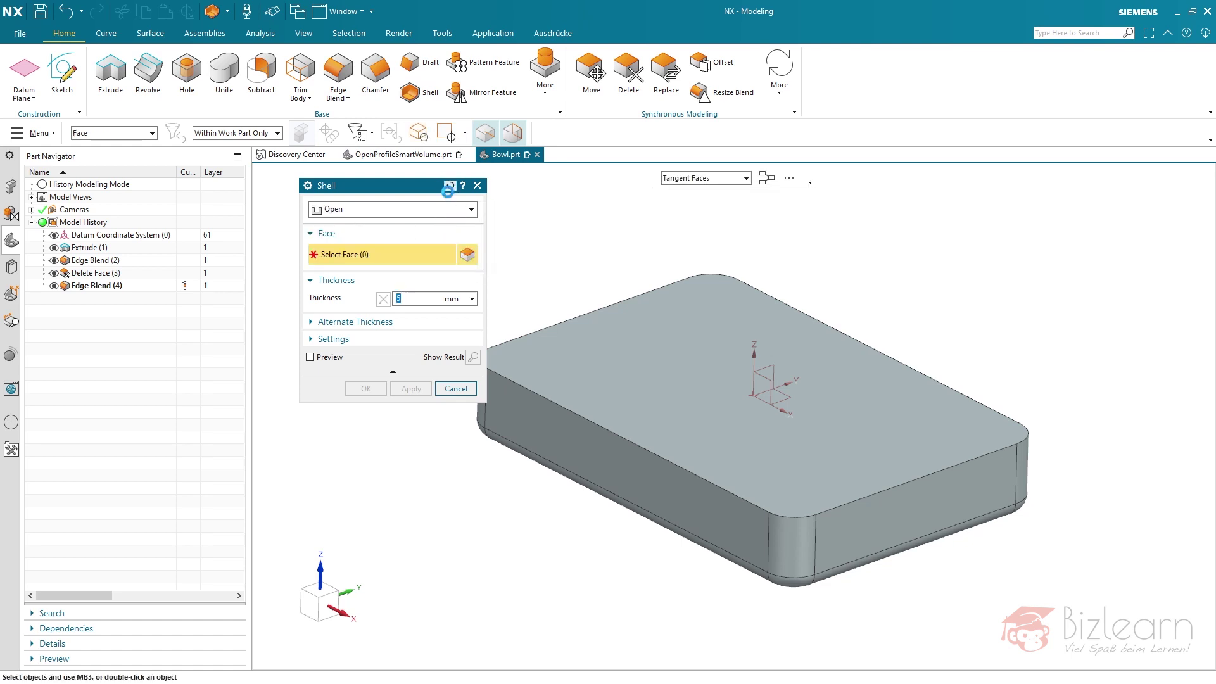
pyautogui.click(645, 385)
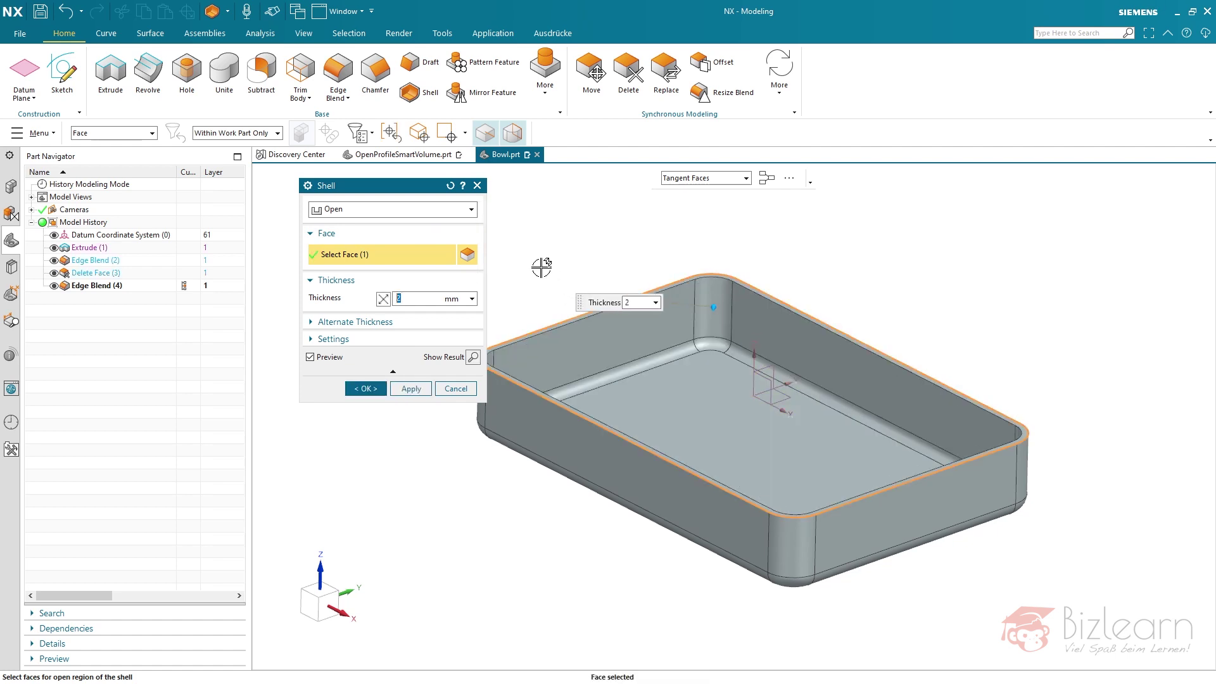
pyautogui.middleClick(542, 268)
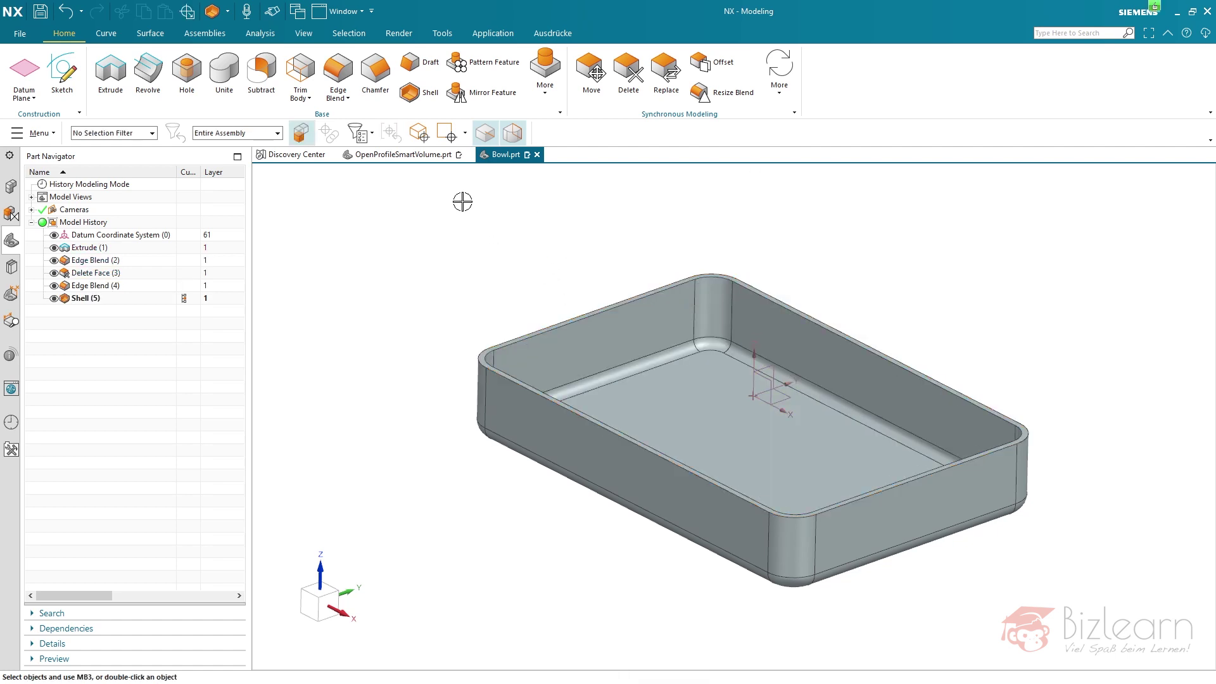
# Edit the sketch of Extrude (1), turning the rectangle into reference lines and drawing a closed five-sided profile around it
pyautogui.rightClick(109, 250)
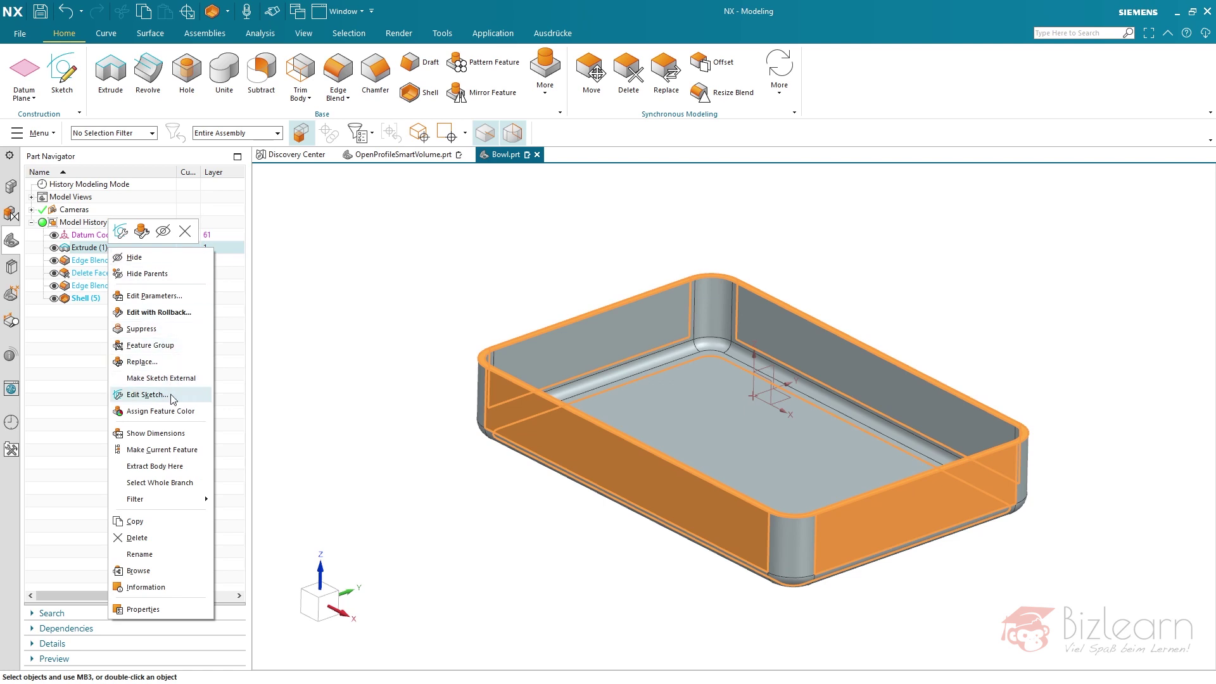
pyautogui.click(146, 394)
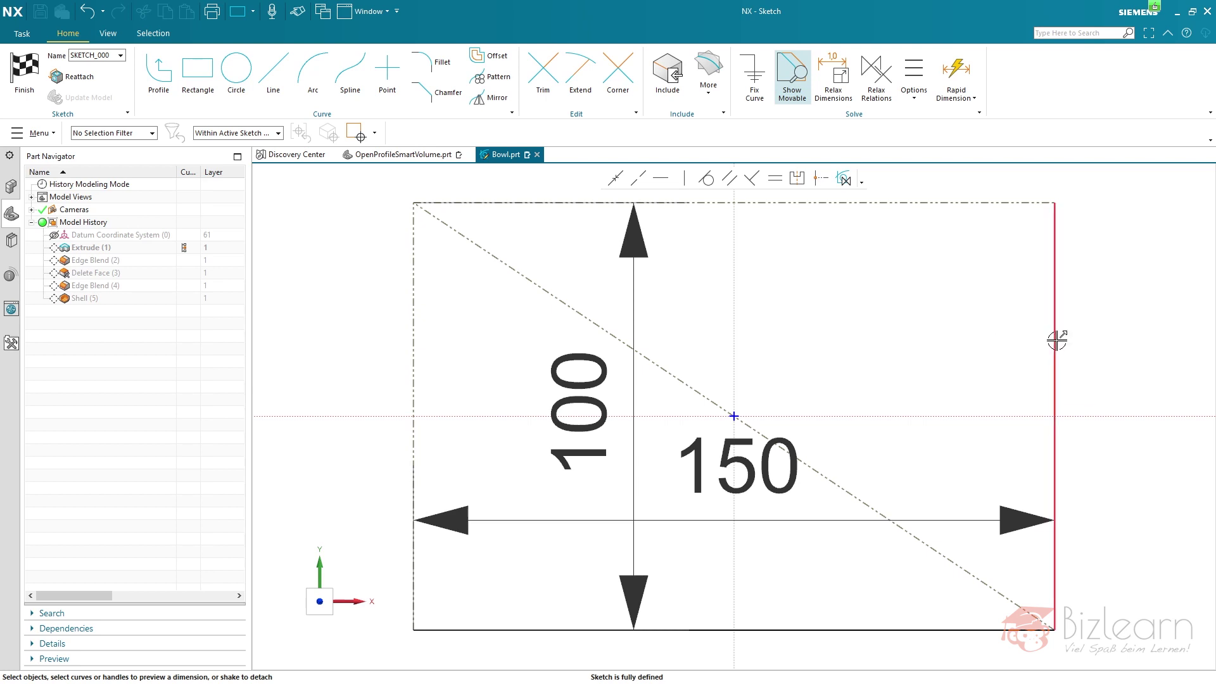
pyautogui.scroll(-2, 904, 374)
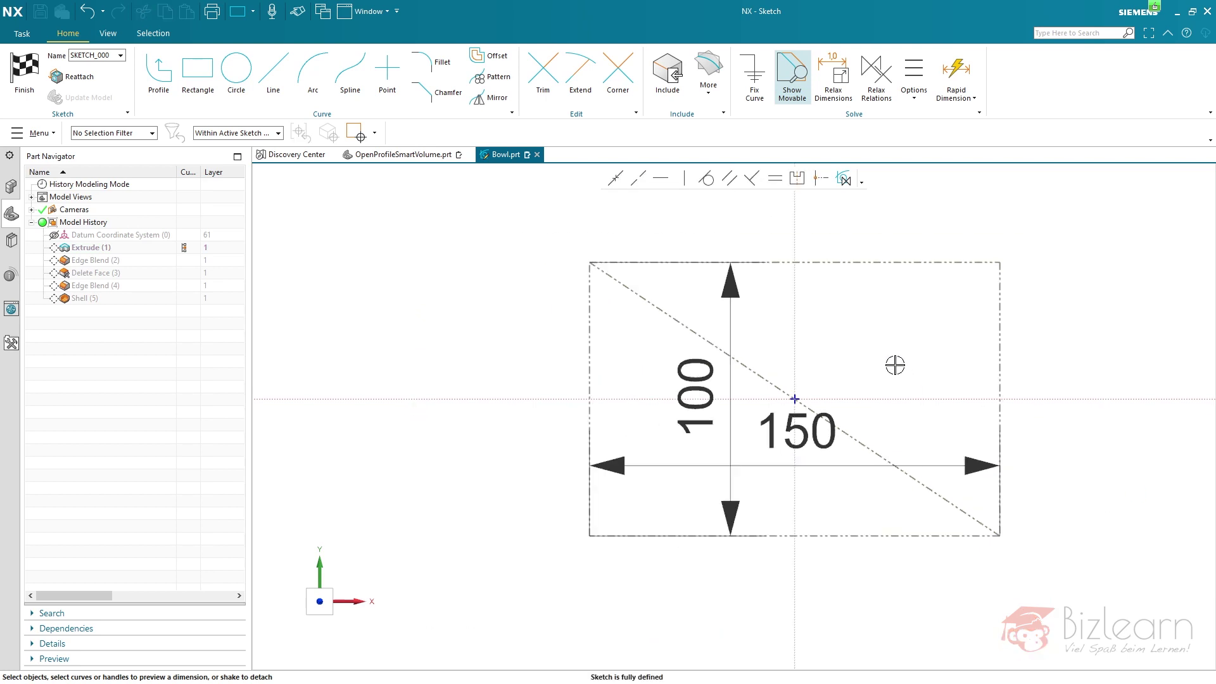
pyautogui.press('z')
pyautogui.click(552, 351)
pyautogui.click(693, 205)
pyautogui.click(1009, 205)
pyautogui.click(1118, 490)
pyautogui.click(852, 629)
pyautogui.click(552, 352)
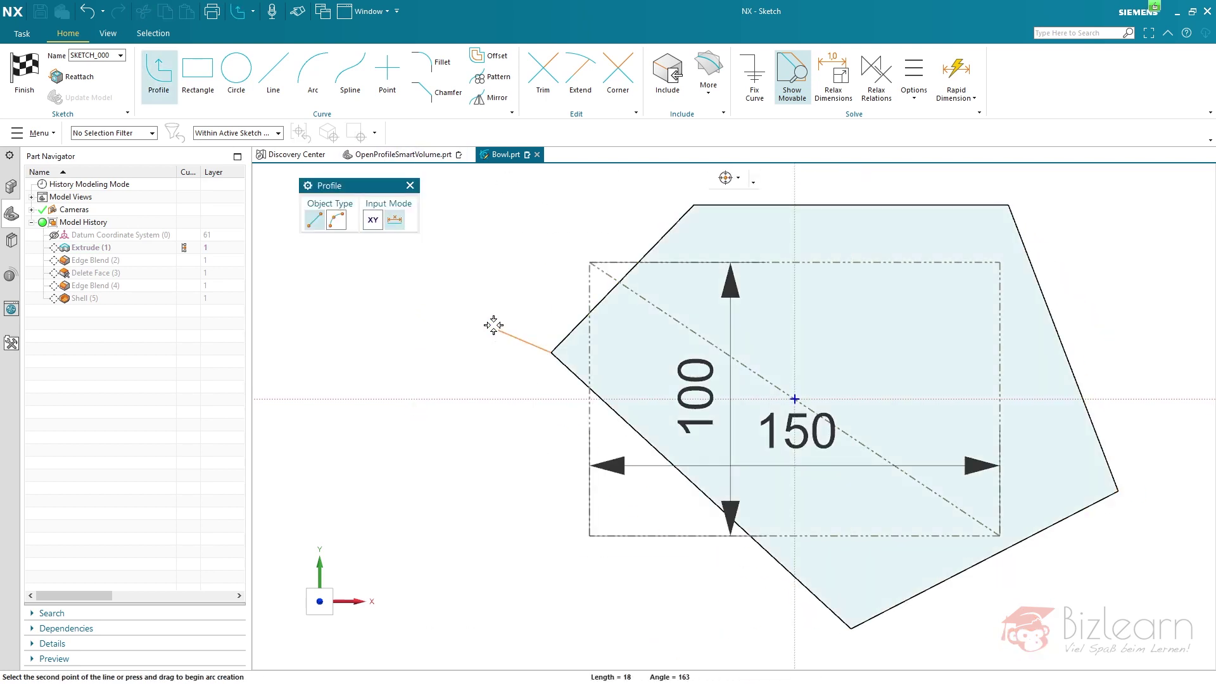
pyautogui.hotkey('ctrl', 'q')
pyautogui.click(677, 381)
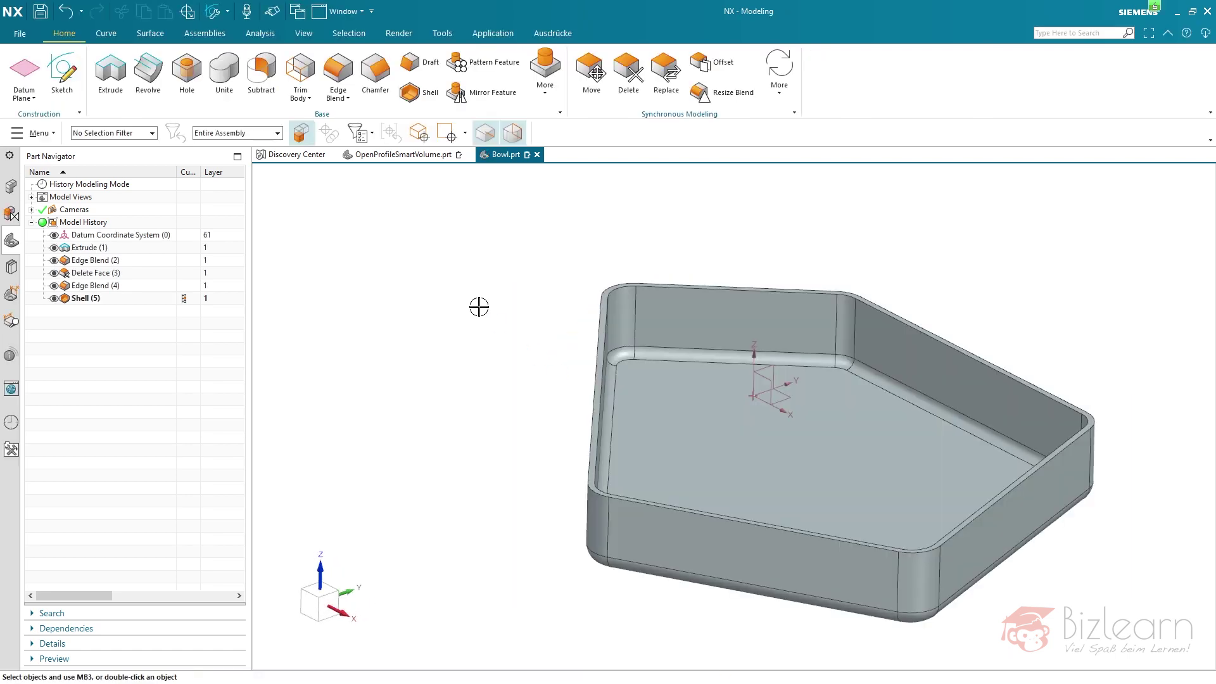
# Undo the change to the base sketch's profile
pyautogui.moveTo(530, 321)
pyautogui.mouseDown(button='middle')
pyautogui.moveTo(551, 253)
pyautogui.moveTo(540, 316)
pyautogui.mouseUp(button='middle')
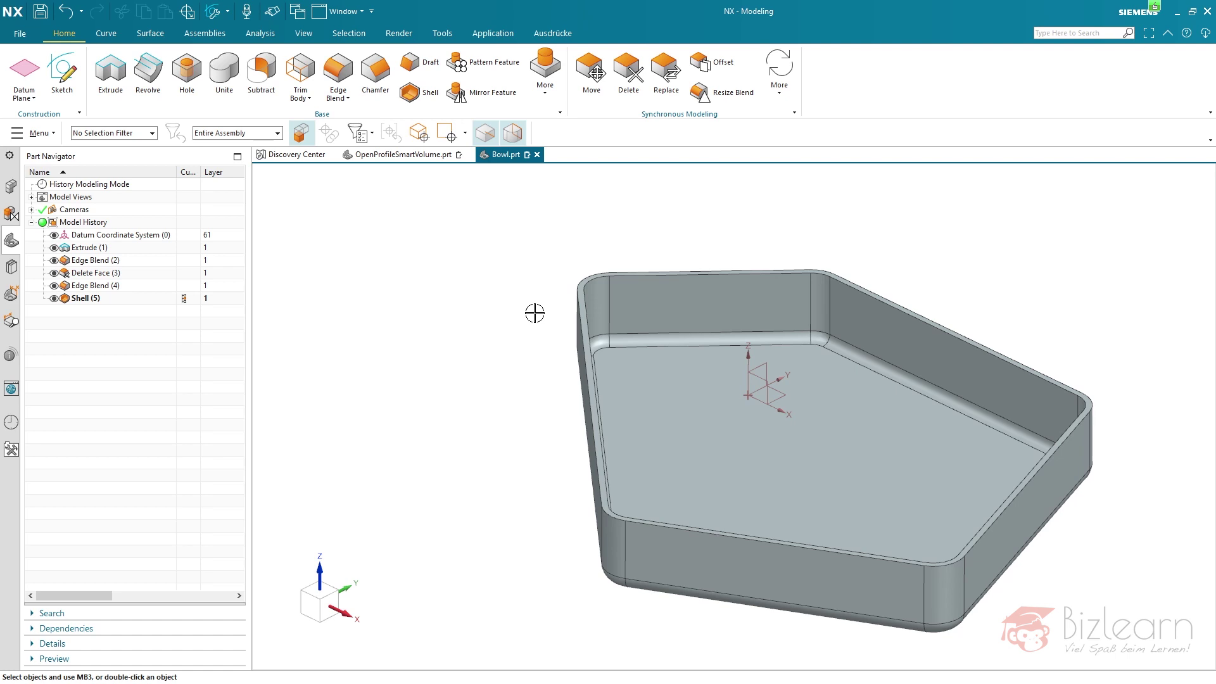
pyautogui.hotkey('ctrl', 'z')
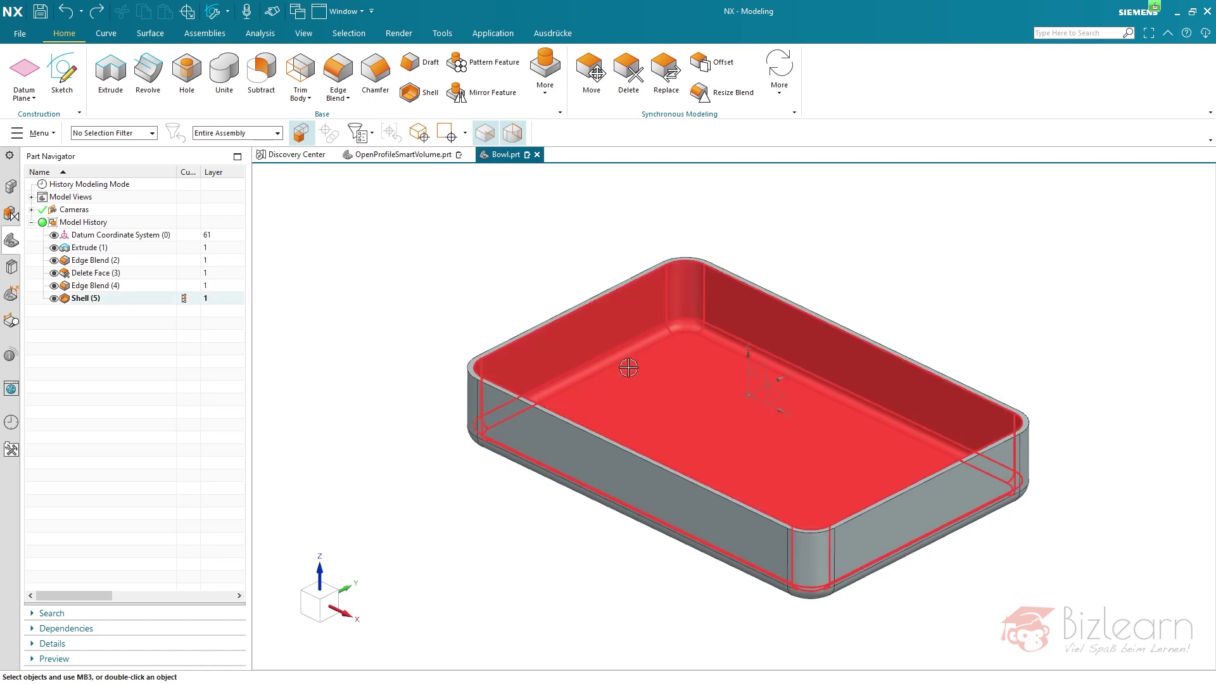
# Extract a copy of the bowl body at Shell (5) and hide the original body
pyautogui.rightClick(104, 300)
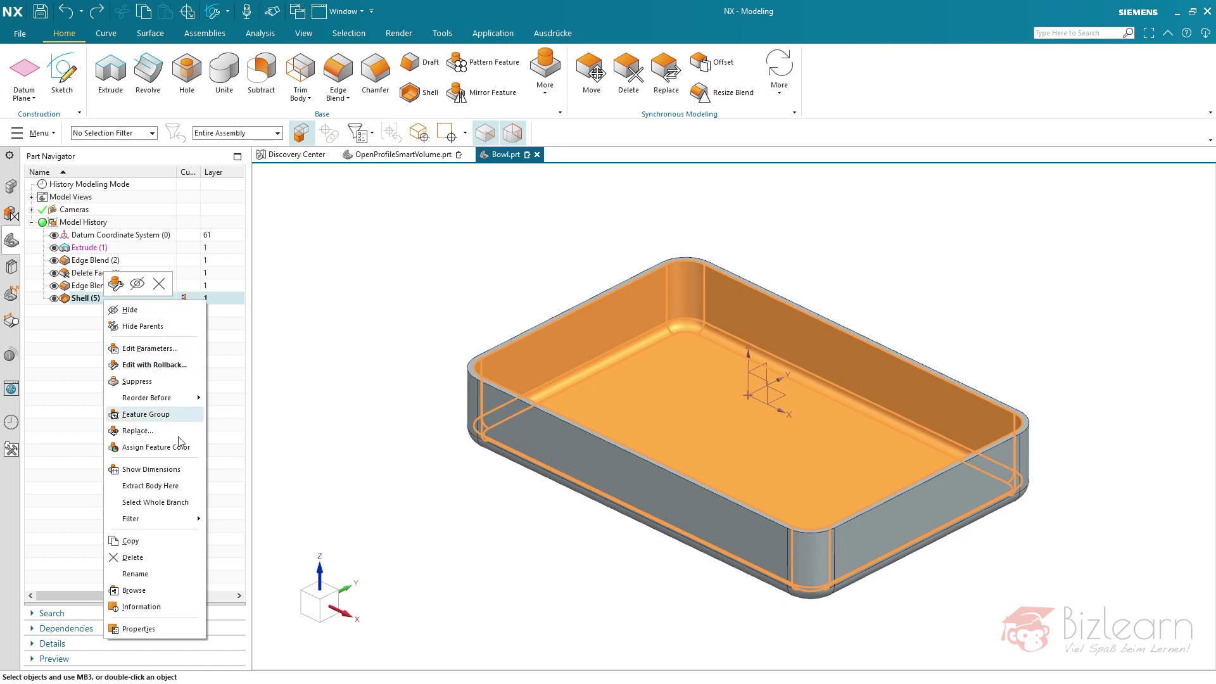
pyautogui.click(171, 487)
pyautogui.click(55, 299)
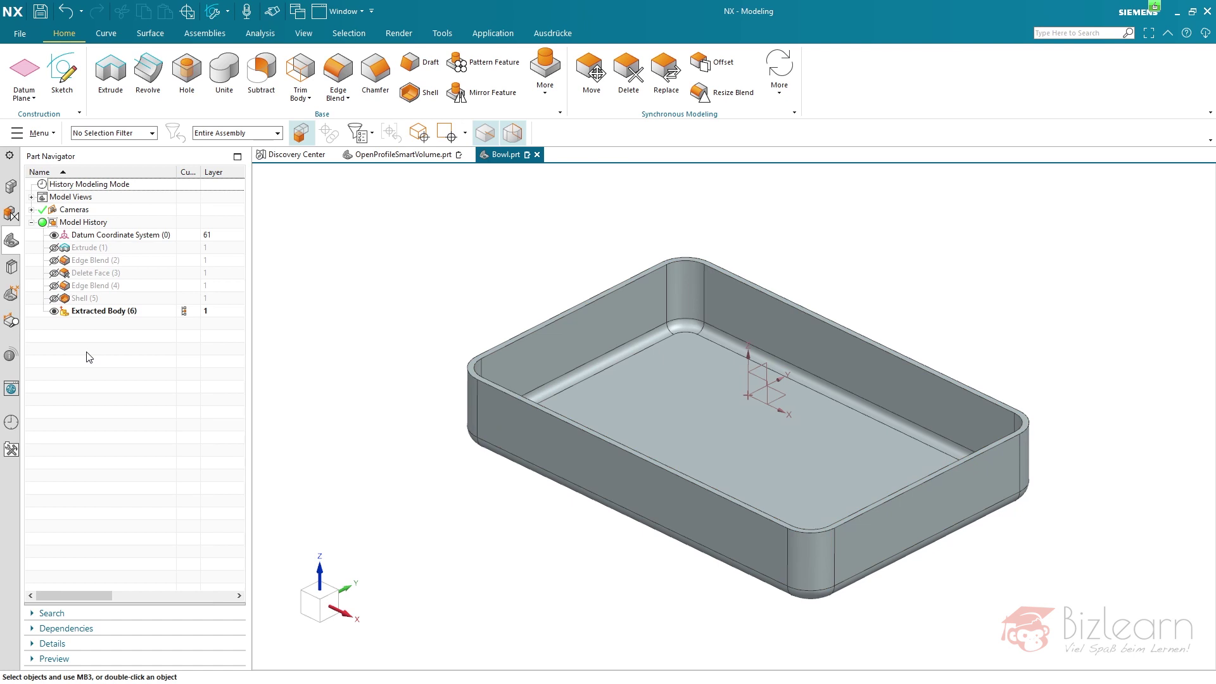
# Delete the extracted body's outer faces using the Tangent Faces rule, together with its top rim face using Single Face
pyautogui.click(635, 99)
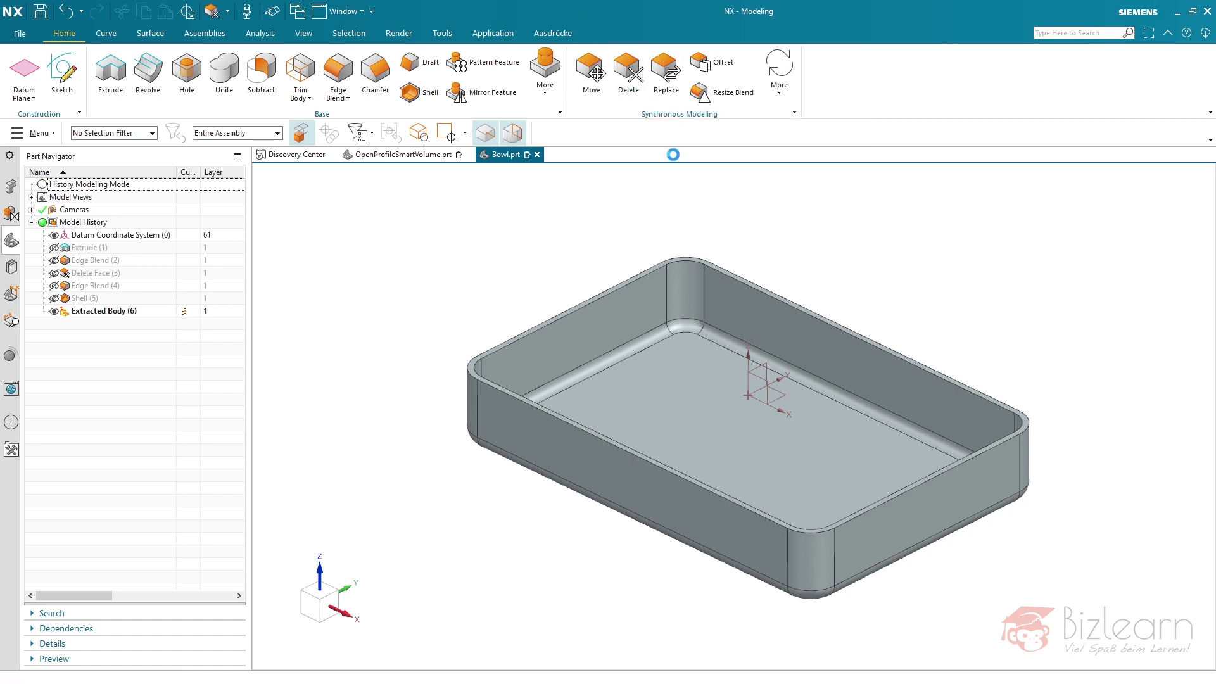
pyautogui.click(707, 180)
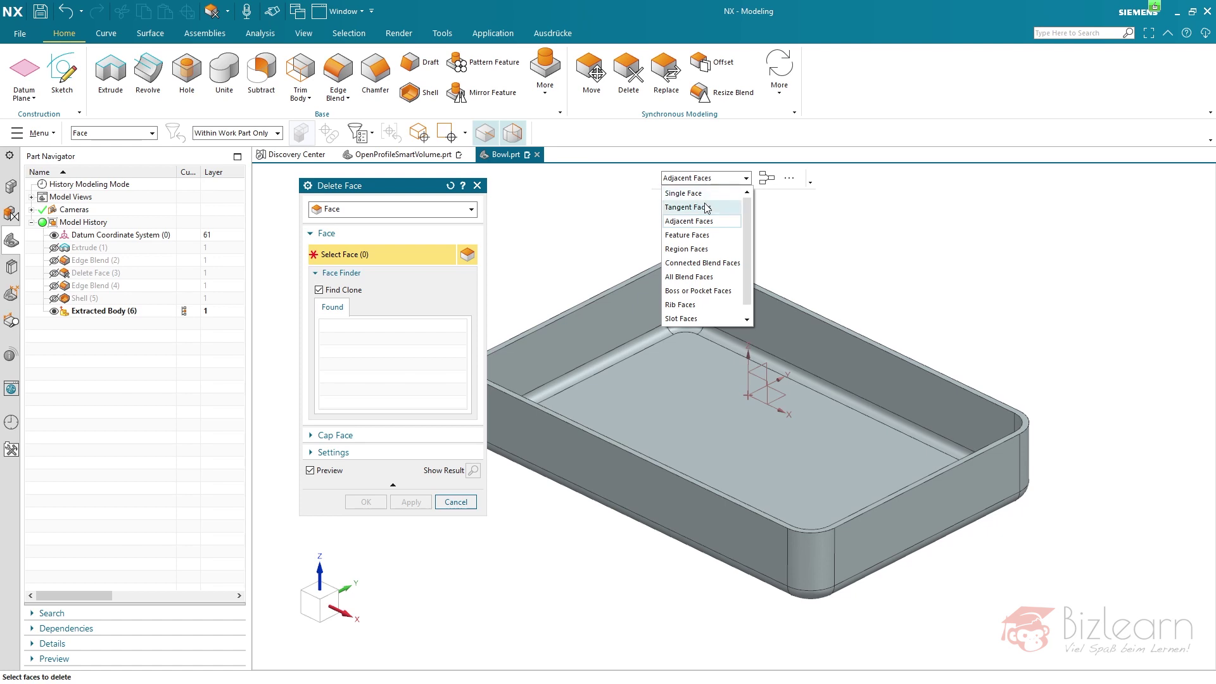
pyautogui.click(707, 209)
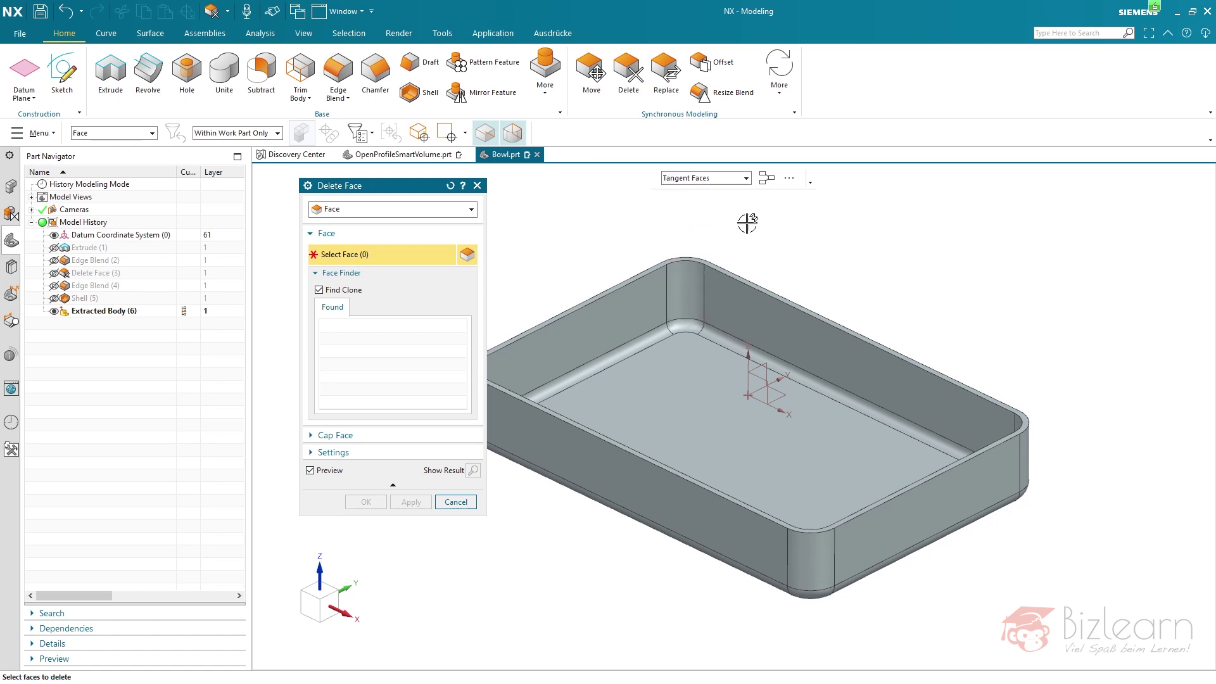
pyautogui.moveTo(814, 249); pyautogui.dragTo(824, 211, button='middle')
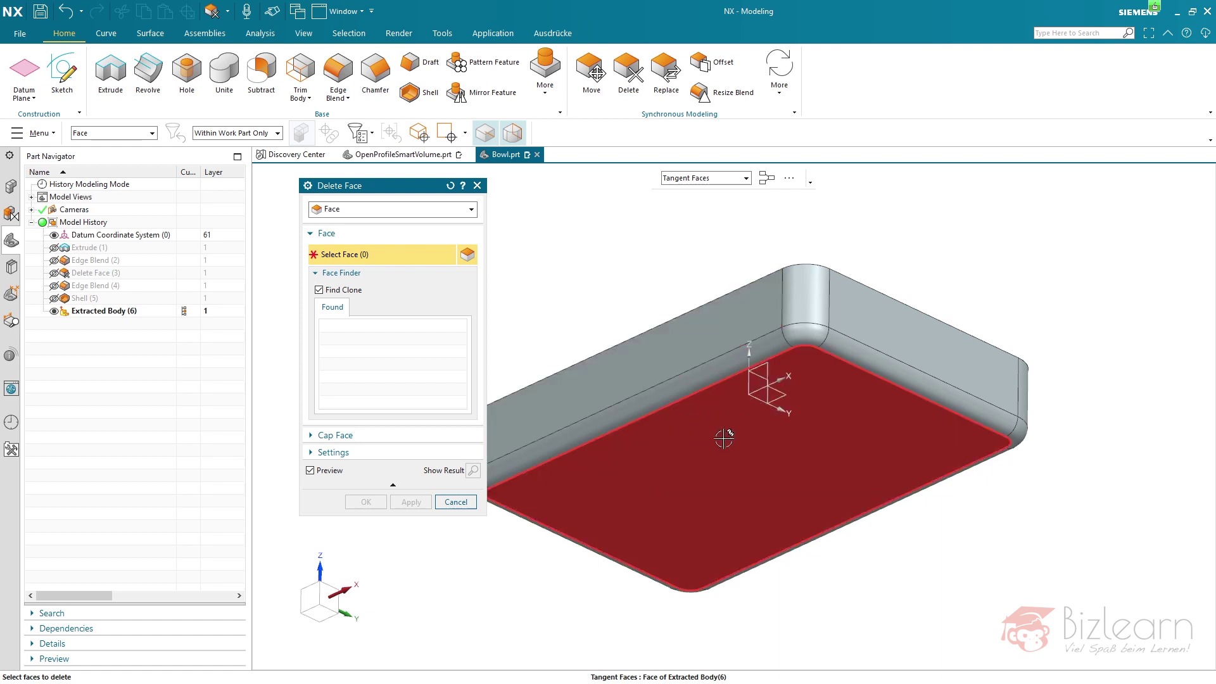
pyautogui.click(684, 434)
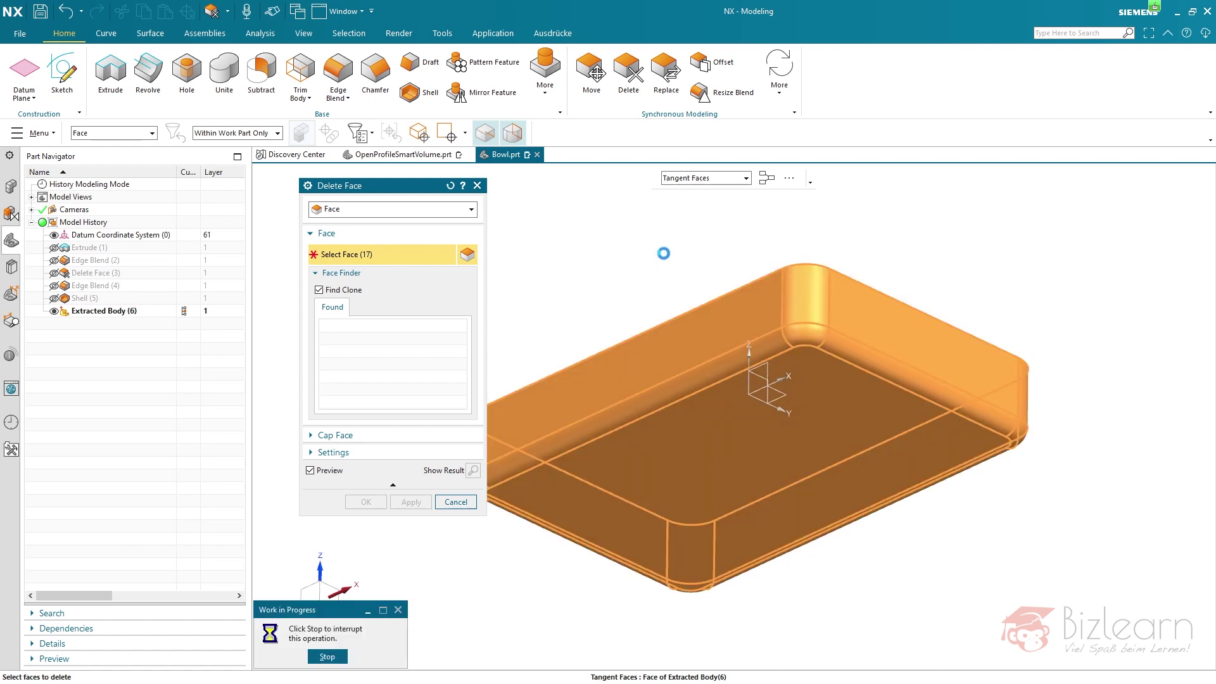
pyautogui.moveTo(646, 241); pyautogui.dragTo(649, 285, button='middle')
pyautogui.click(670, 179)
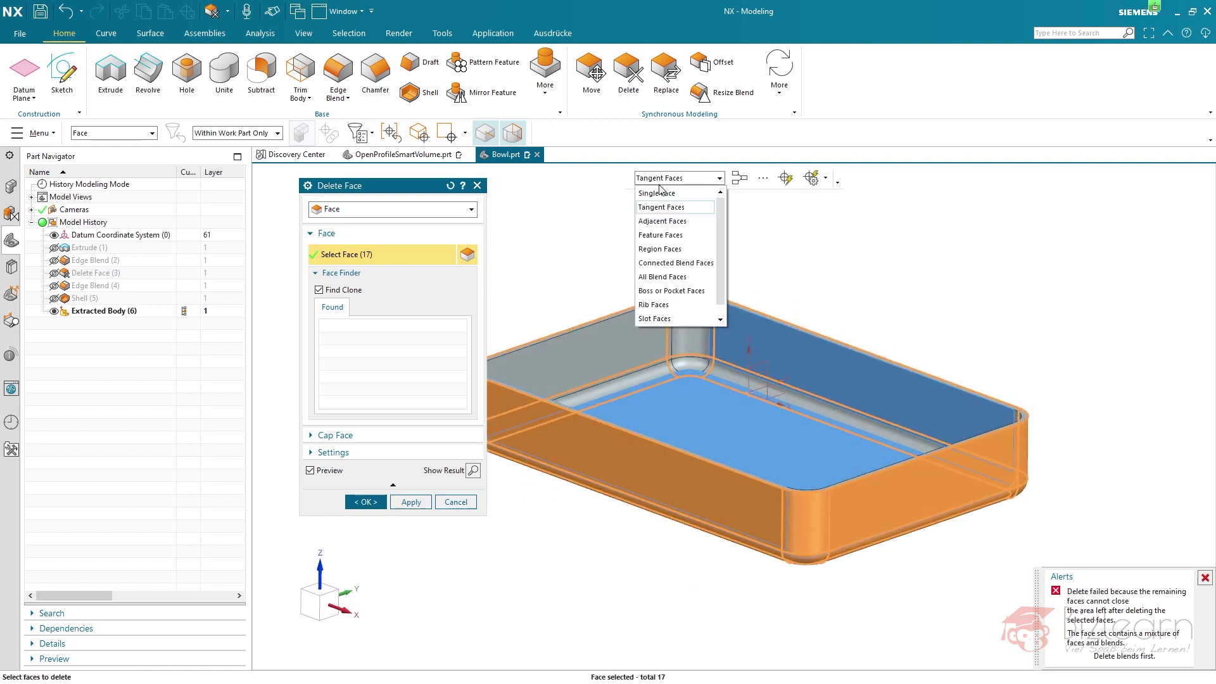
pyautogui.click(671, 190)
pyautogui.scroll(3, 692, 274)
pyautogui.click(676, 241)
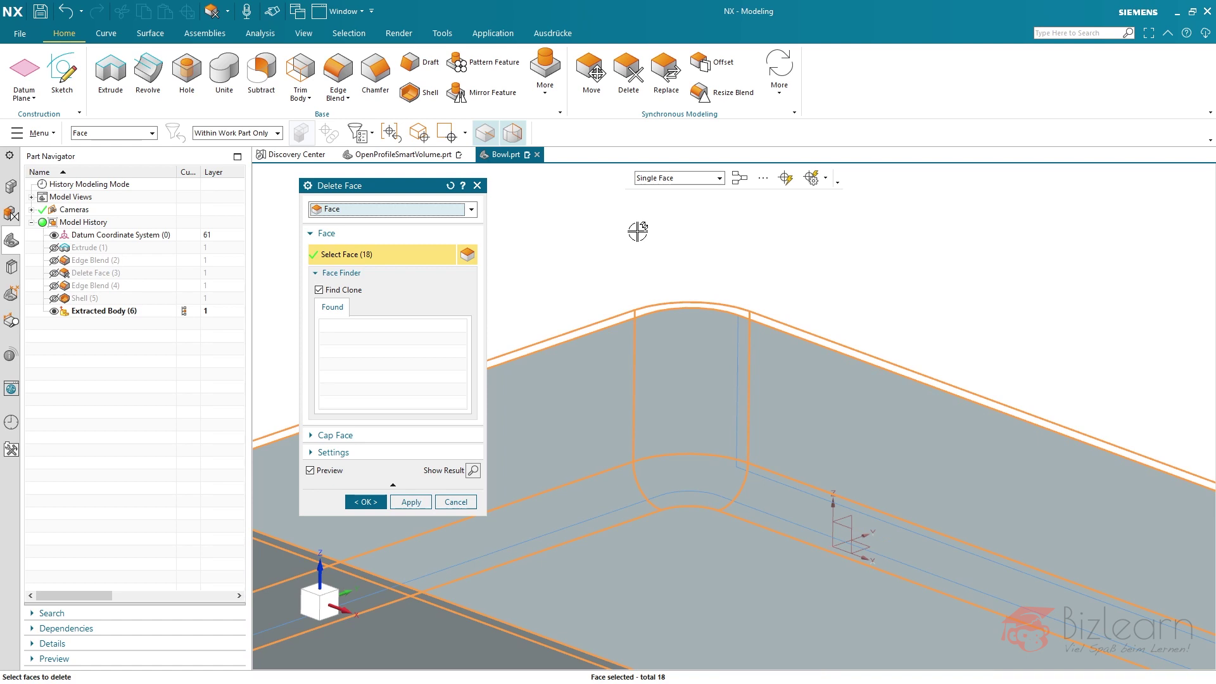
pyautogui.click(386, 435)
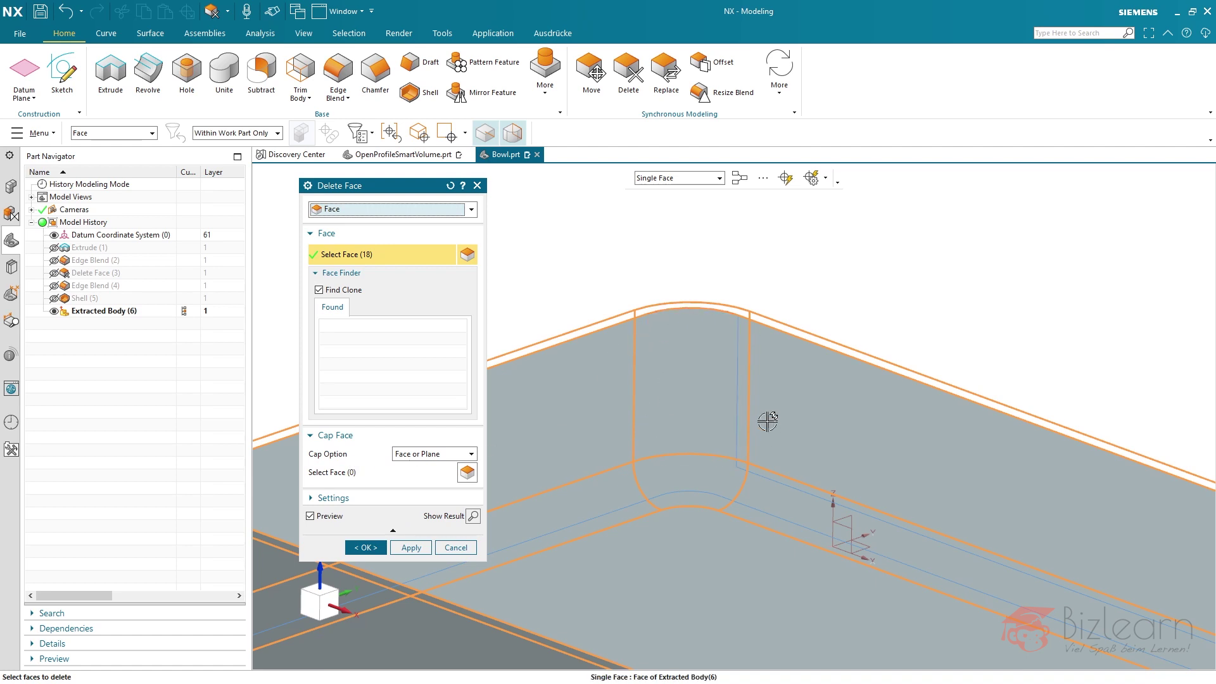
pyautogui.middleClick(611, 244)
pyautogui.hotkey('ctrl', 'f')
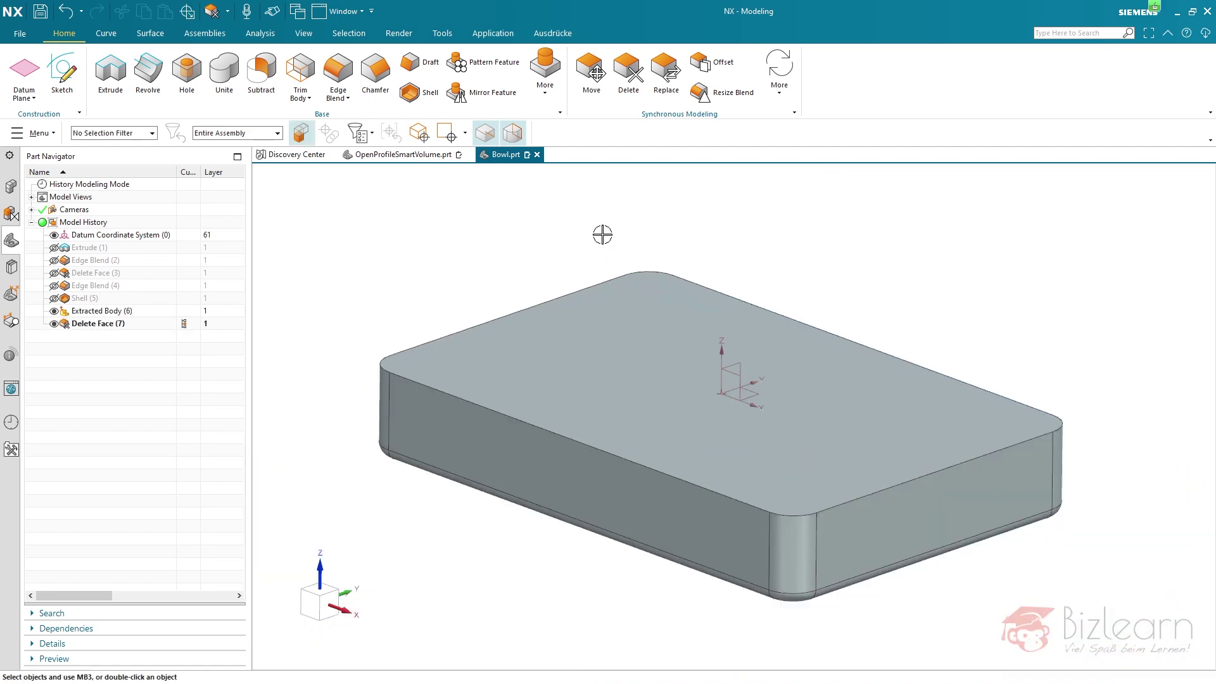
# Show the original shelled body again and change its display to translucent blue
pyautogui.click(54, 299)
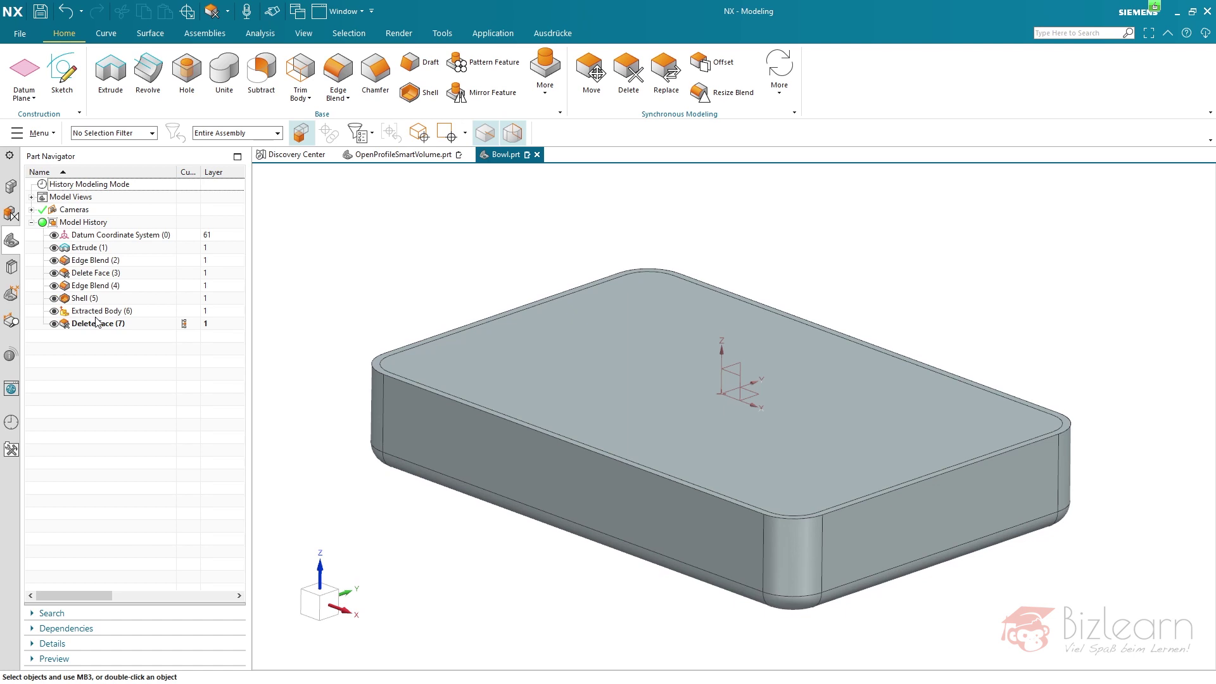
pyautogui.click(85, 299)
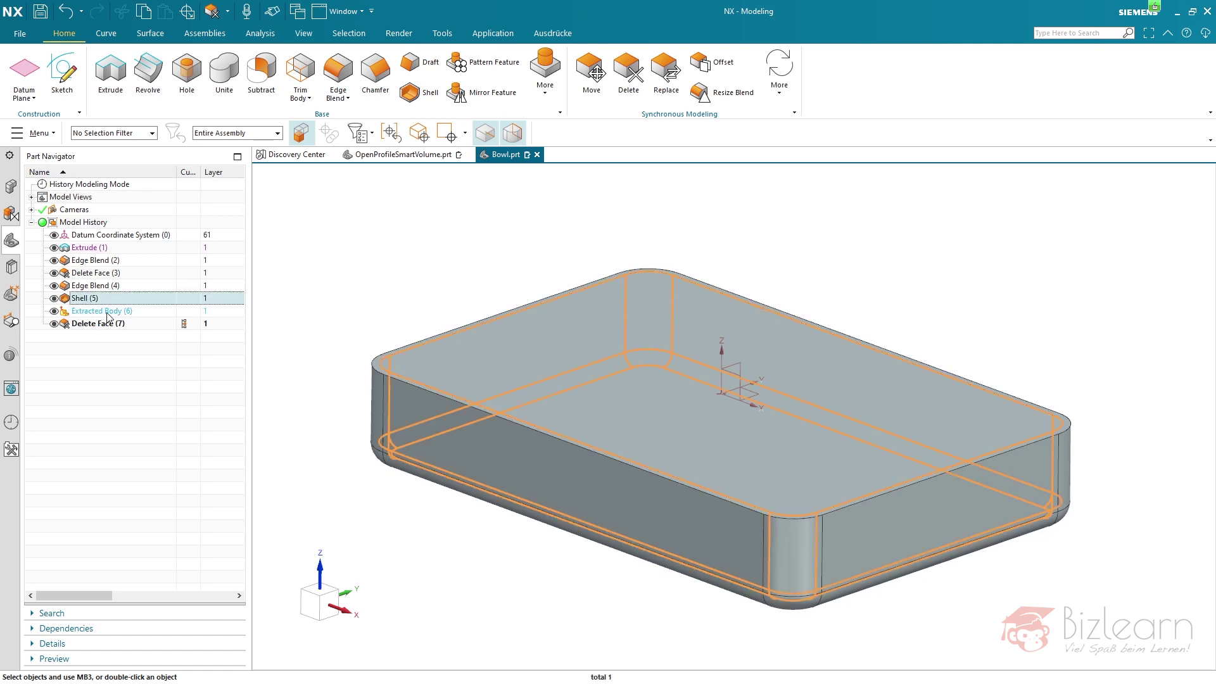
pyautogui.hotkey('ctrl', 'j')
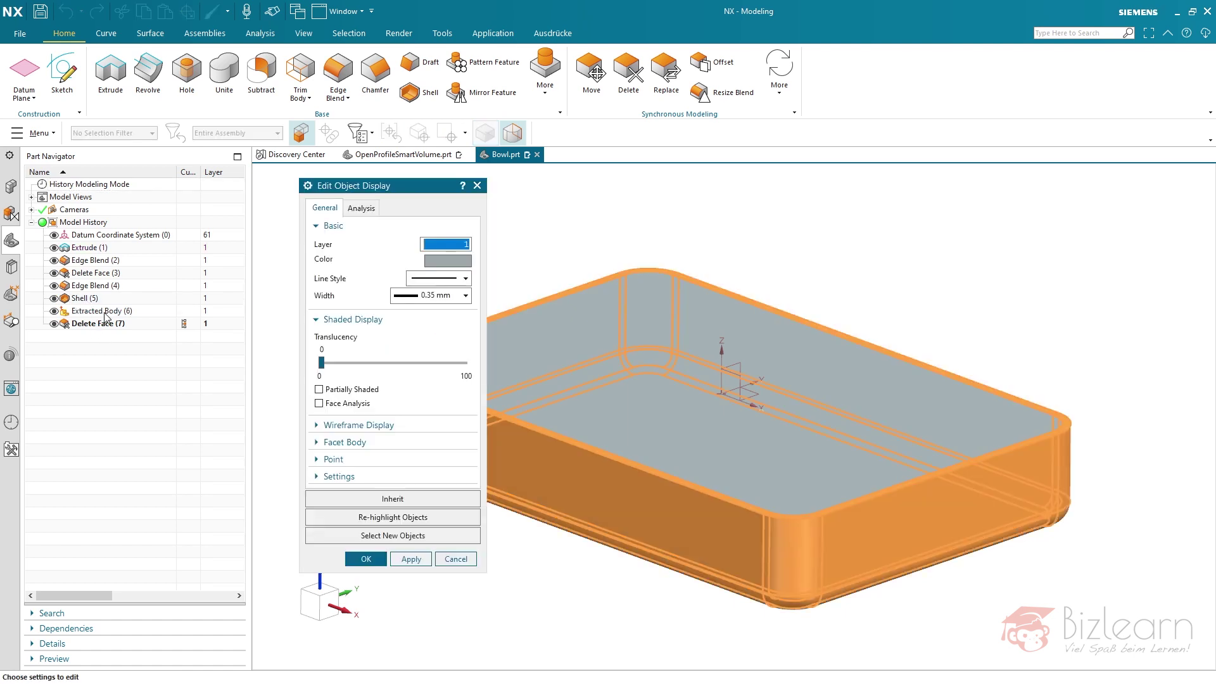
pyautogui.moveTo(321, 363); pyautogui.dragTo(393, 362)
pyautogui.click(448, 261)
pyautogui.doubleClick(444, 261)
pyautogui.middleClick(564, 226)
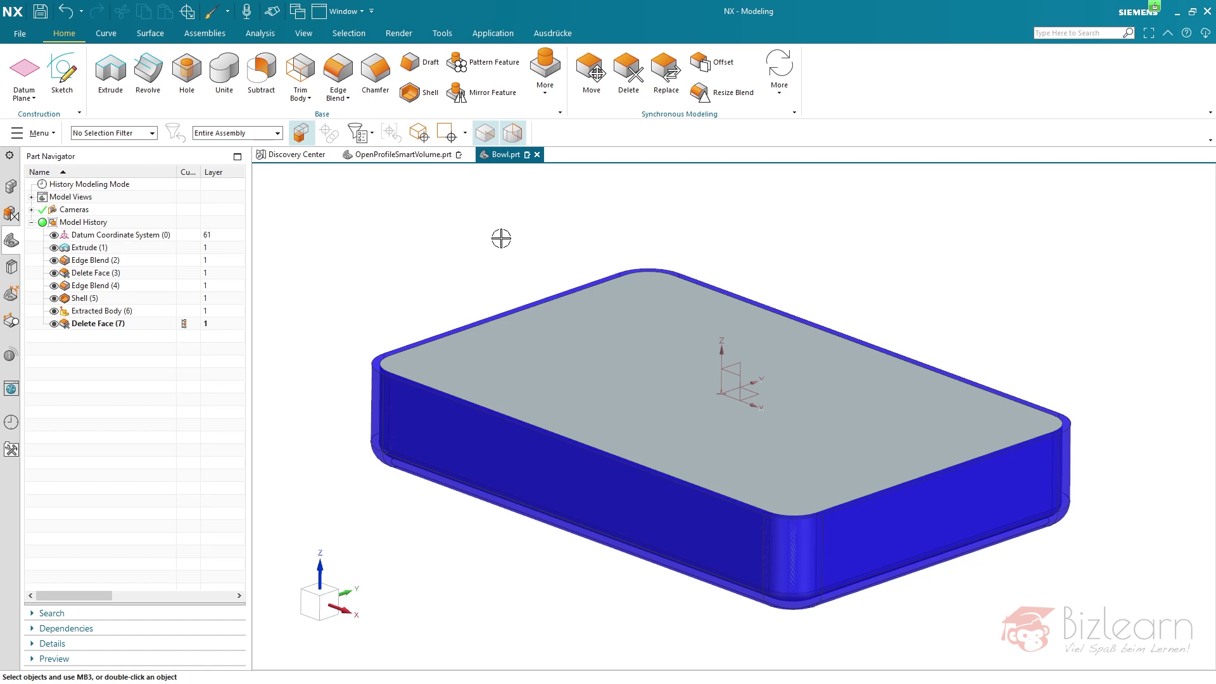
# Set up Replace Face from the filling body's top face to the bowl's top rim face with a 5 mm offset
pyautogui.click(670, 88)
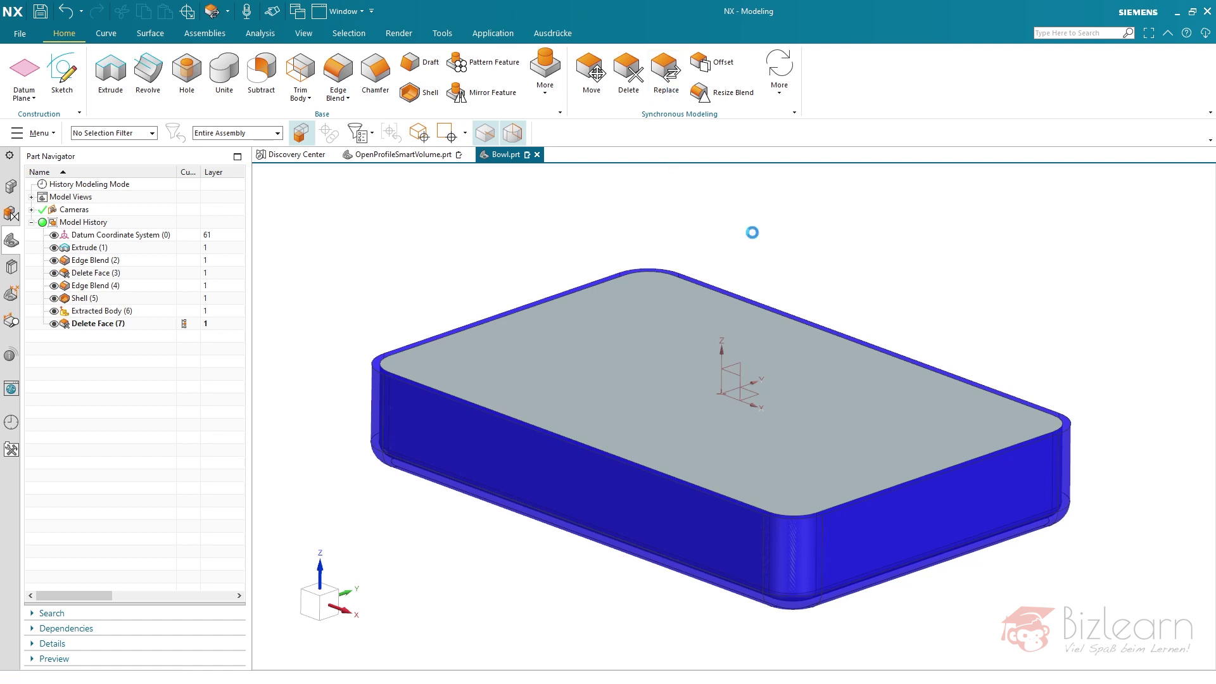
pyautogui.click(673, 301)
pyautogui.scroll(5, 524, 291)
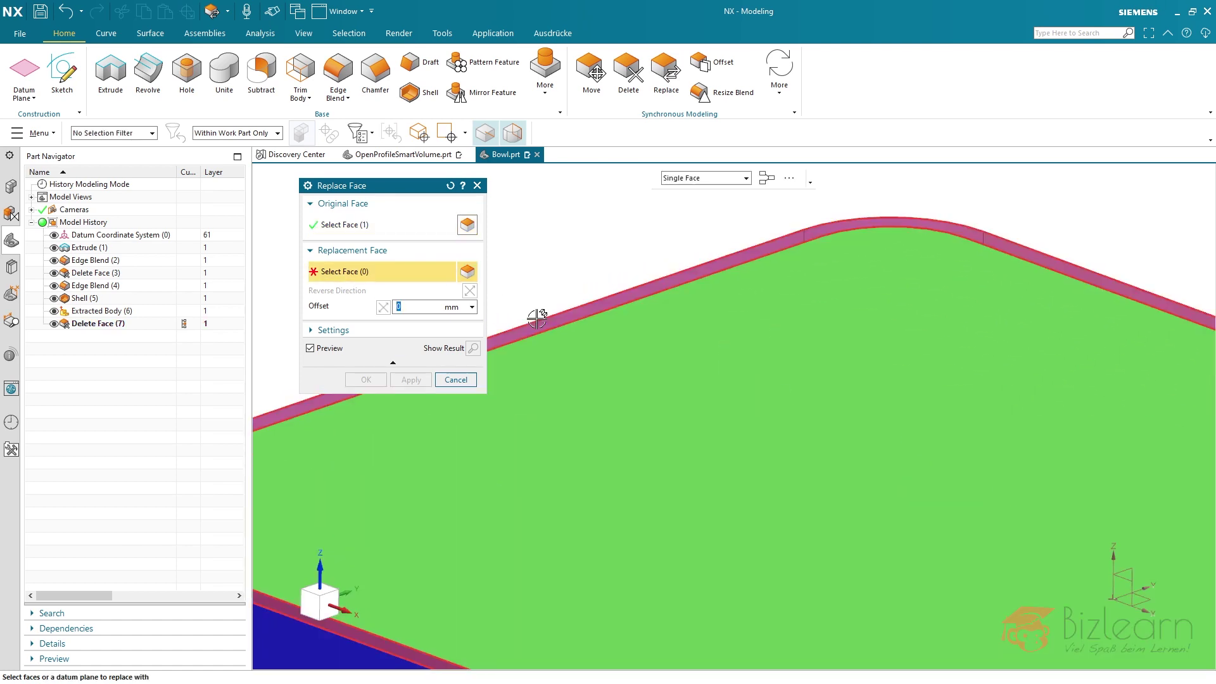
pyautogui.click(536, 320)
pyautogui.write('5')
pyautogui.press('Return')
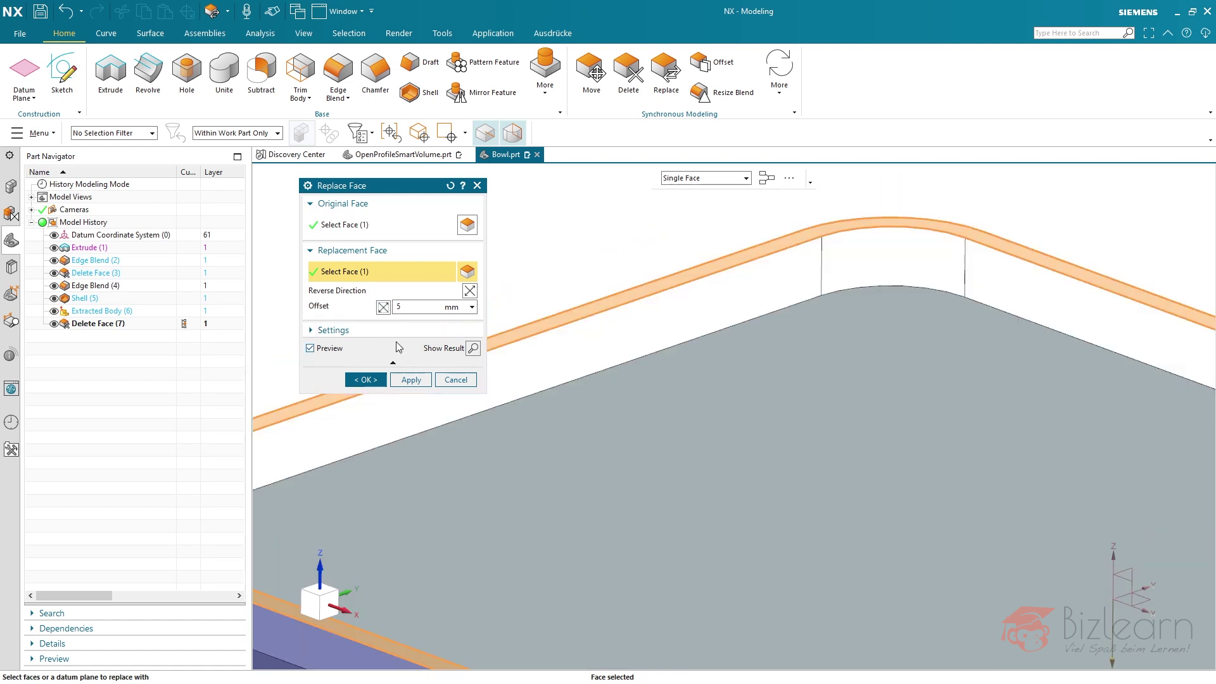
# Define the Replace Face offset as the expression fill_lvl=5 and complete the feature
pyautogui.scroll(-5, 657, 253)
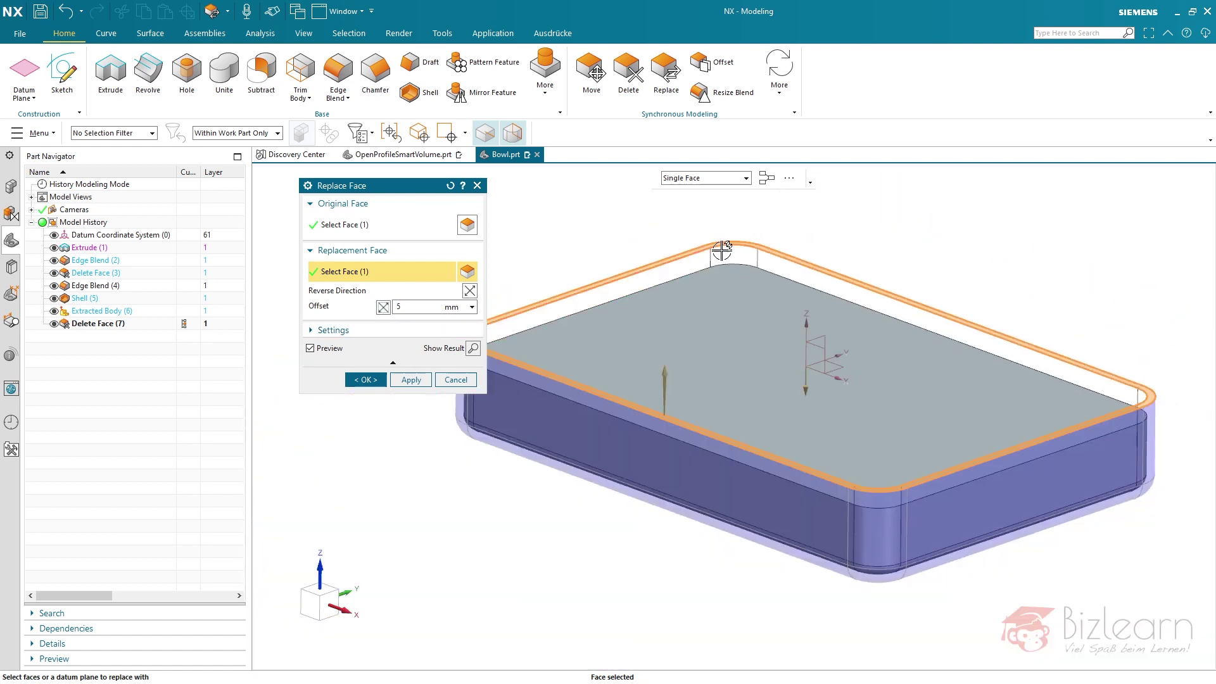
pyautogui.doubleClick(397, 307)
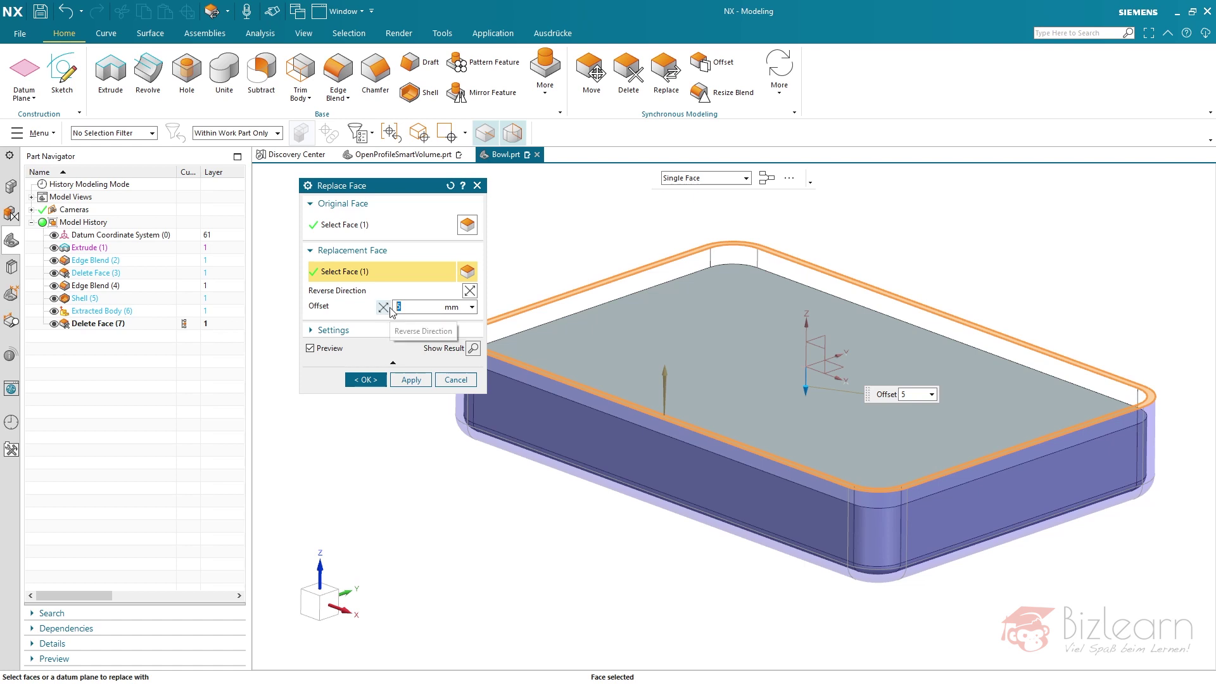
pyautogui.write('fill_lvl=')
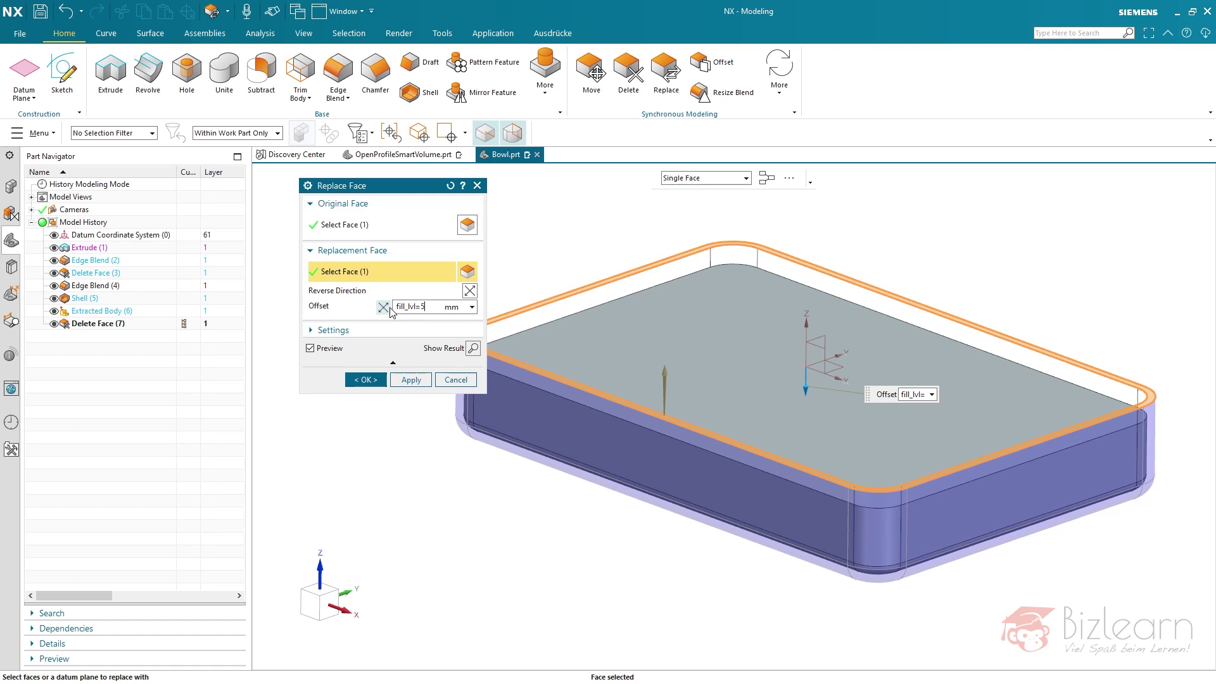
pyautogui.press('Return')
pyautogui.middleClick(280, 289)
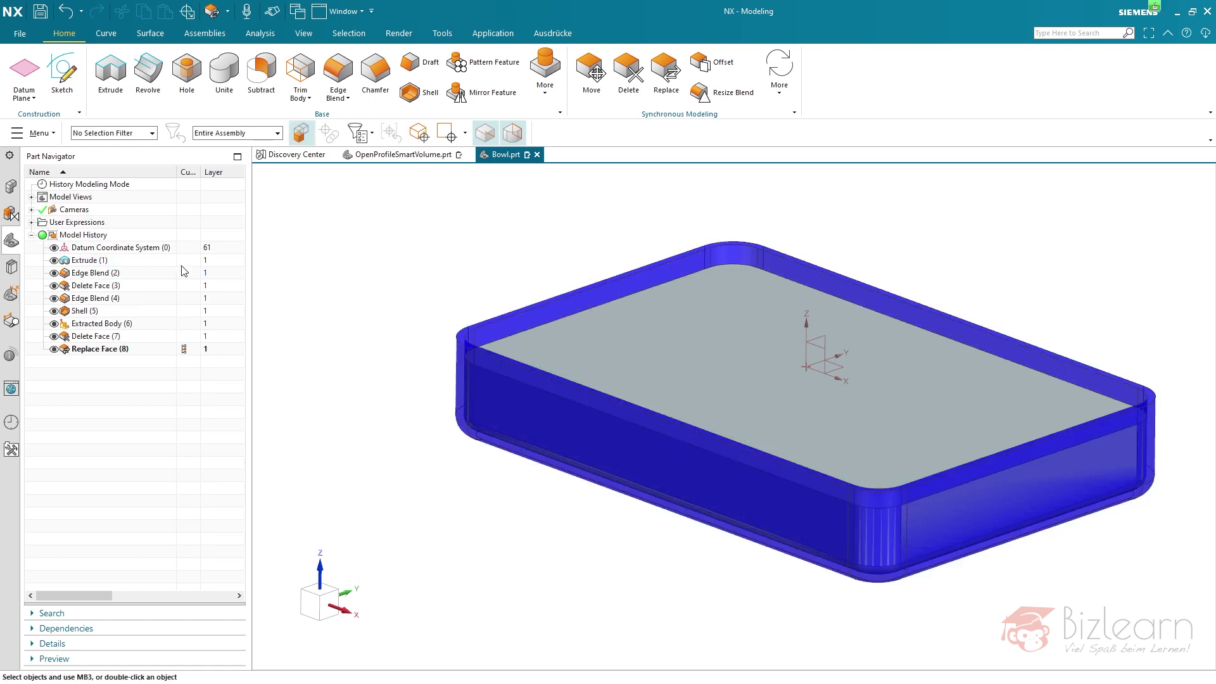
# Set the fill_lvl user expression to 3 mm
pyautogui.click(31, 223)
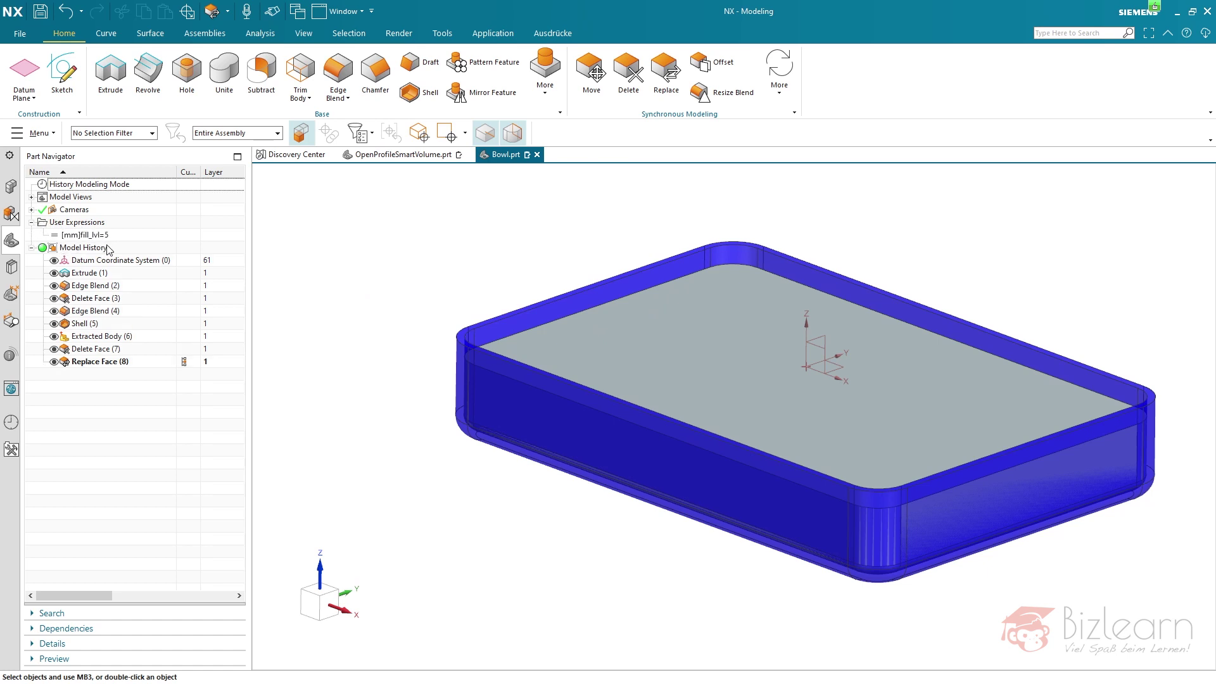
pyautogui.doubleClick(112, 237)
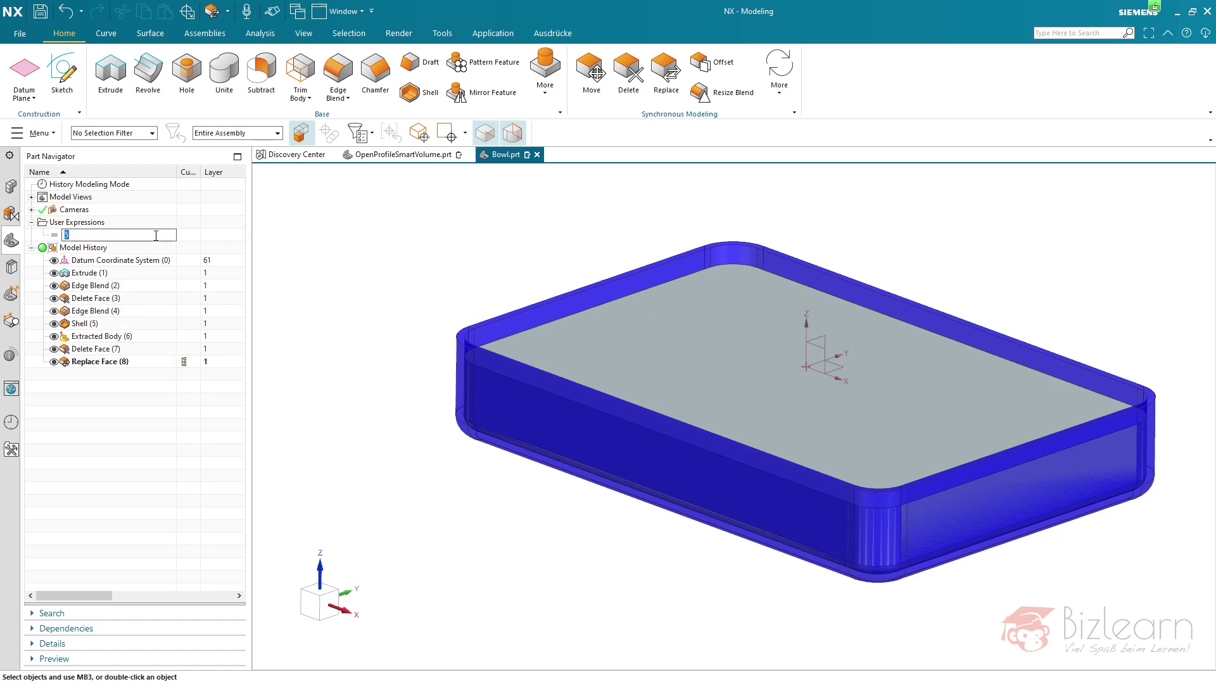
pyautogui.write('3')
pyautogui.press('Return')
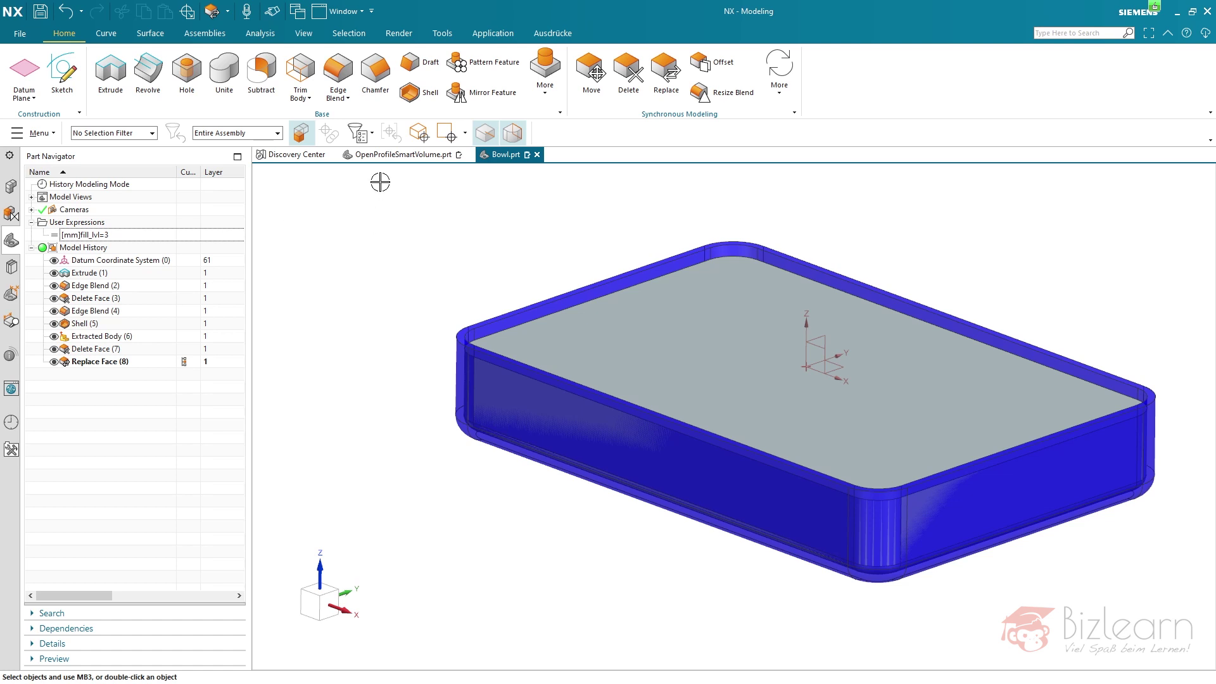
# View the whole model in OpenProfileSmartVolume.prt, then return to Bowl.prt
pyautogui.click(394, 156)
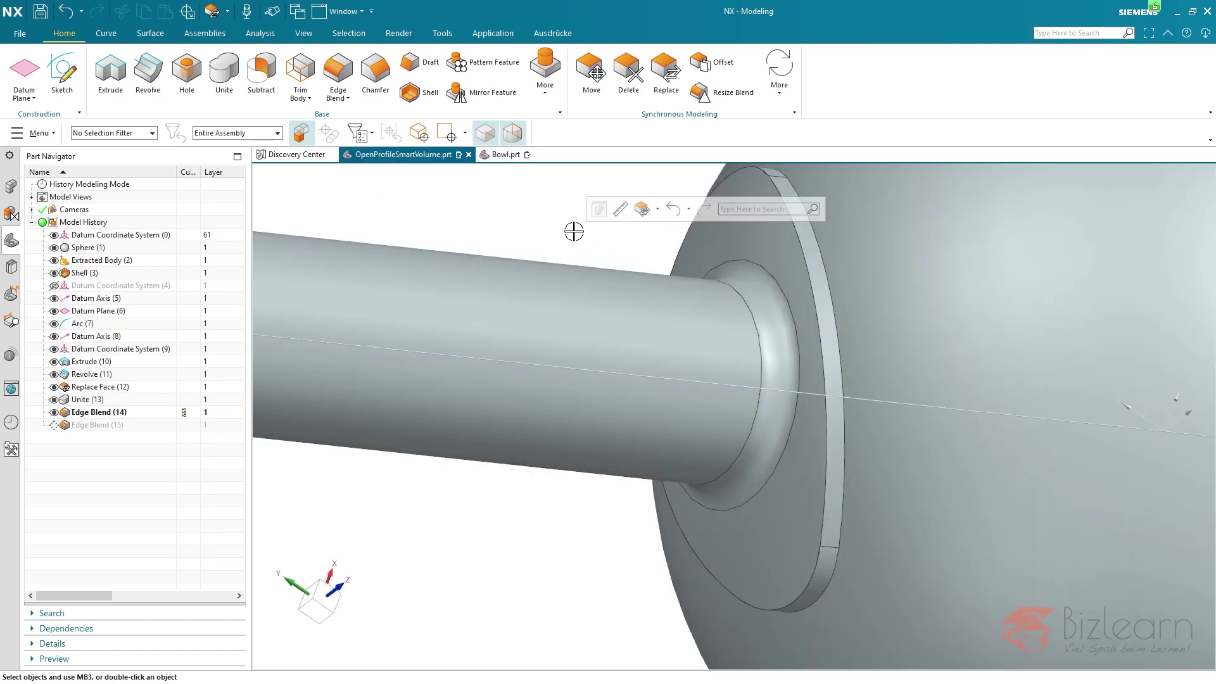
pyautogui.hotkey('ctrl', 'f')
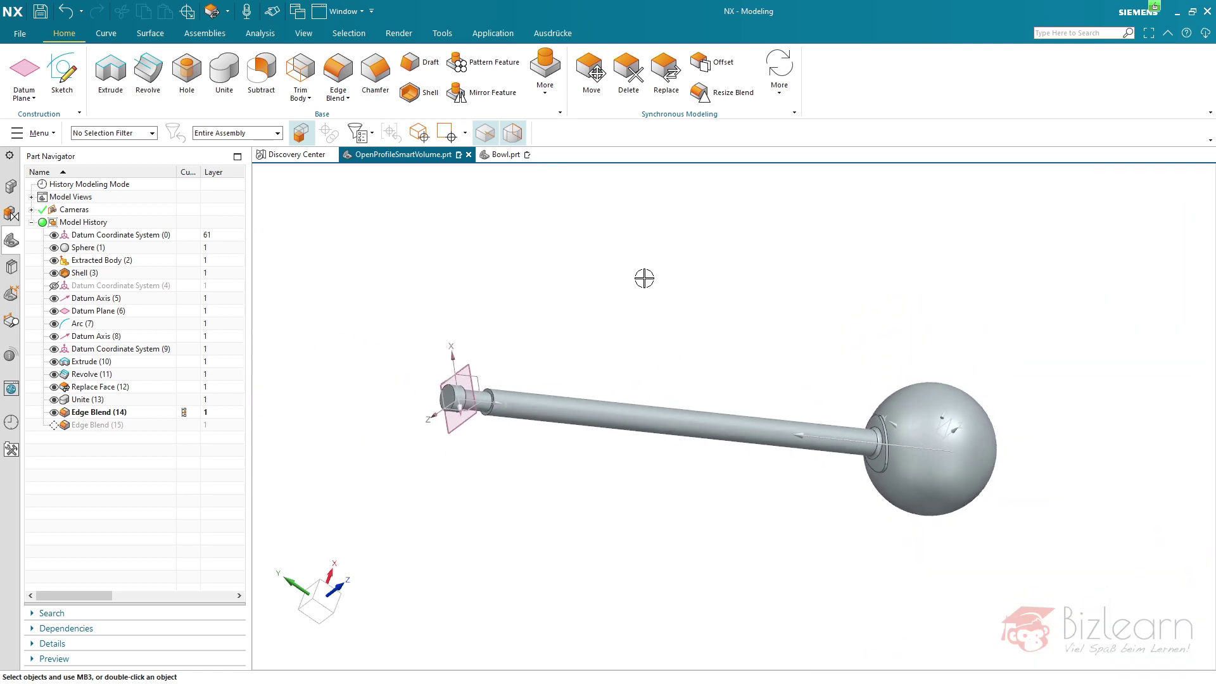
pyautogui.click(509, 156)
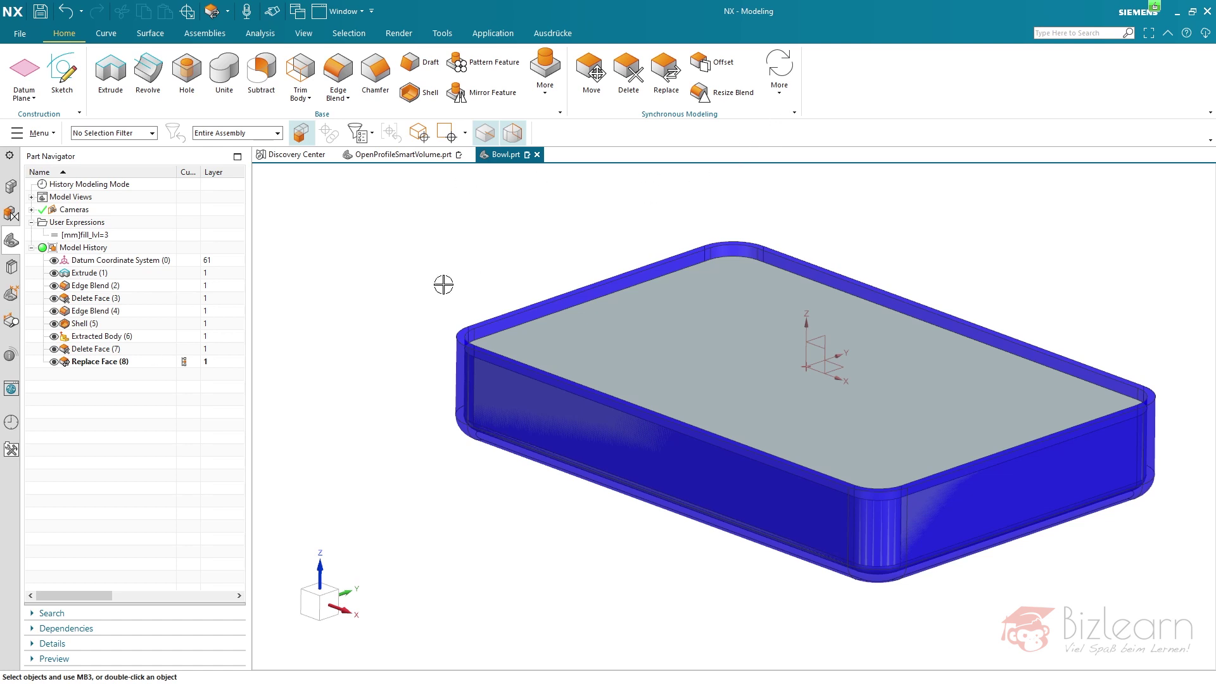
# Group the bowl's outer side, blend and bottom faces with Group Face using the Tangent Faces rule
pyautogui.moveTo(386, 339); pyautogui.dragTo(516, 564, button='middle')
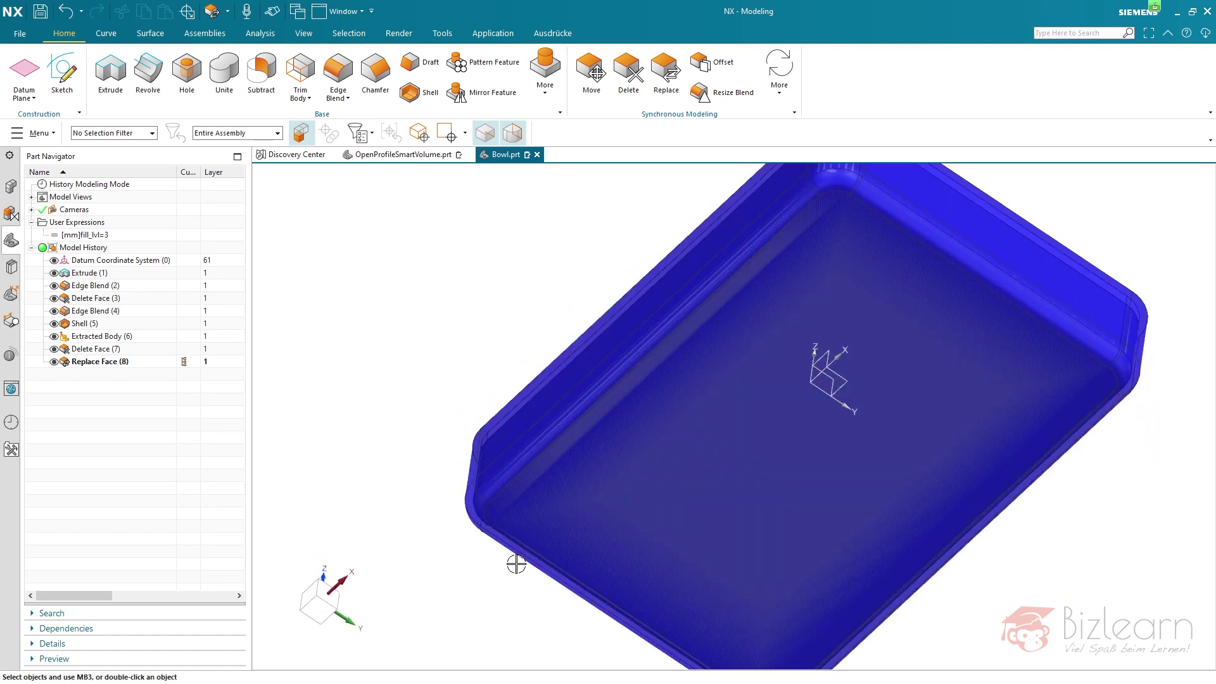
pyautogui.moveTo(453, 277)
pyautogui.mouseDown(button='middle')
pyautogui.moveTo(484, 355)
pyautogui.moveTo(450, 273)
pyautogui.mouseUp(button='middle')
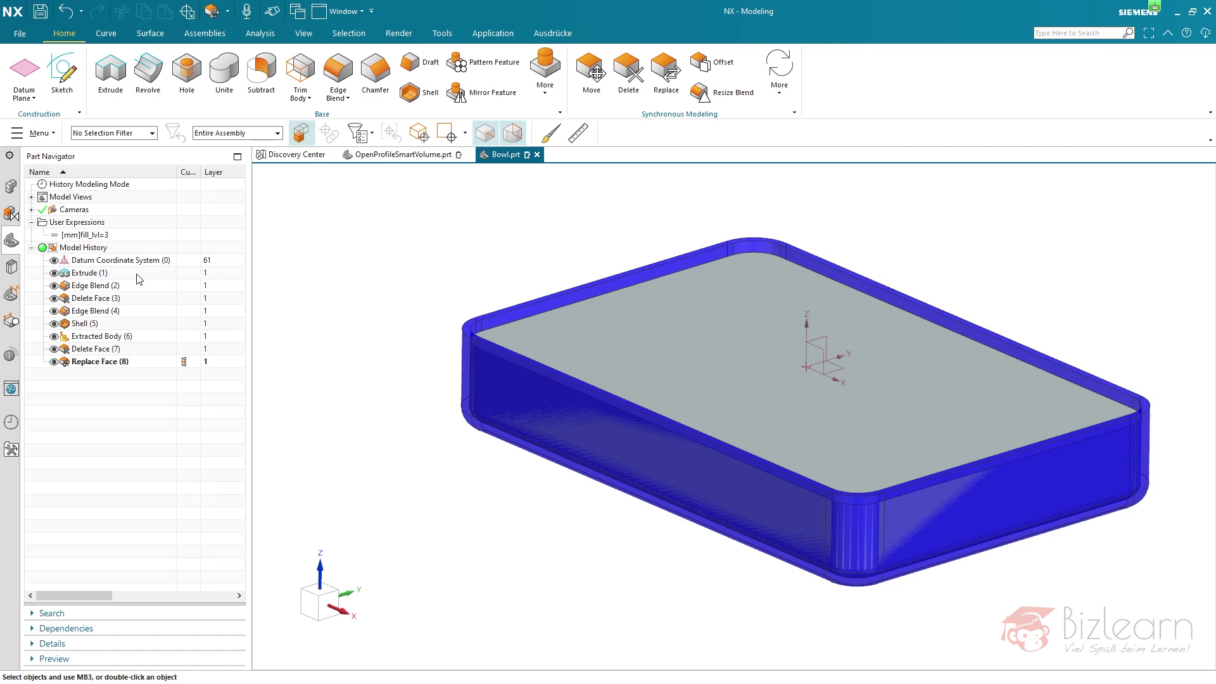
pyautogui.click(785, 83)
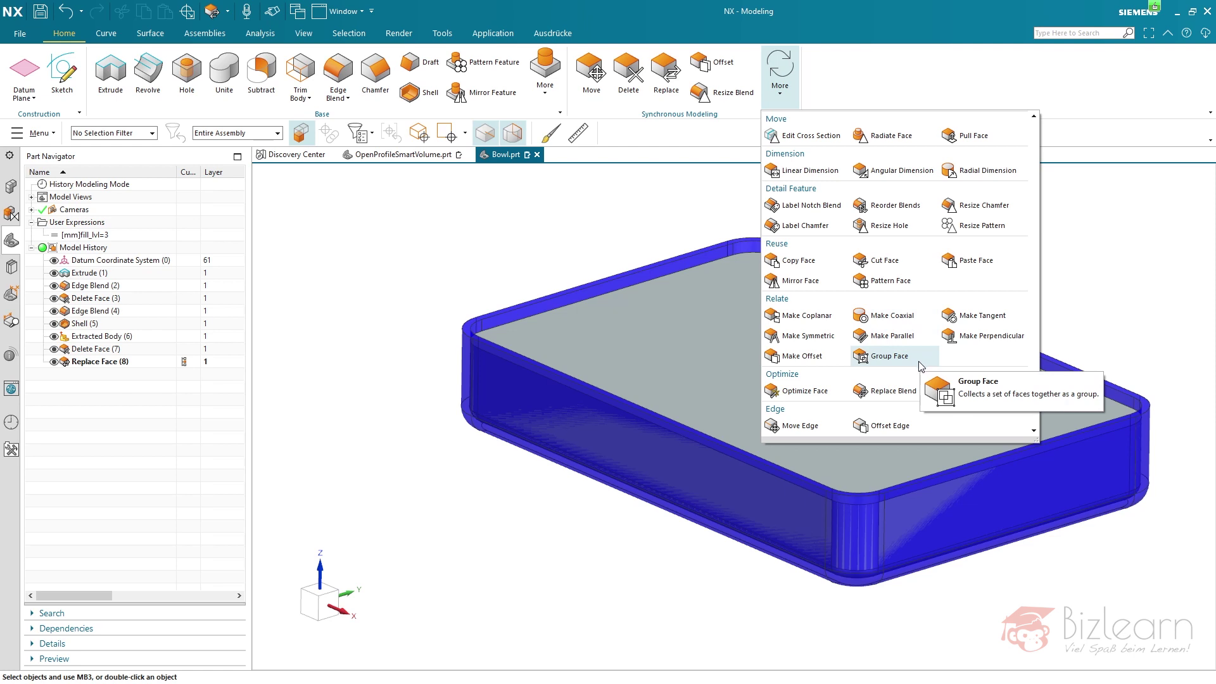
pyautogui.click(889, 356)
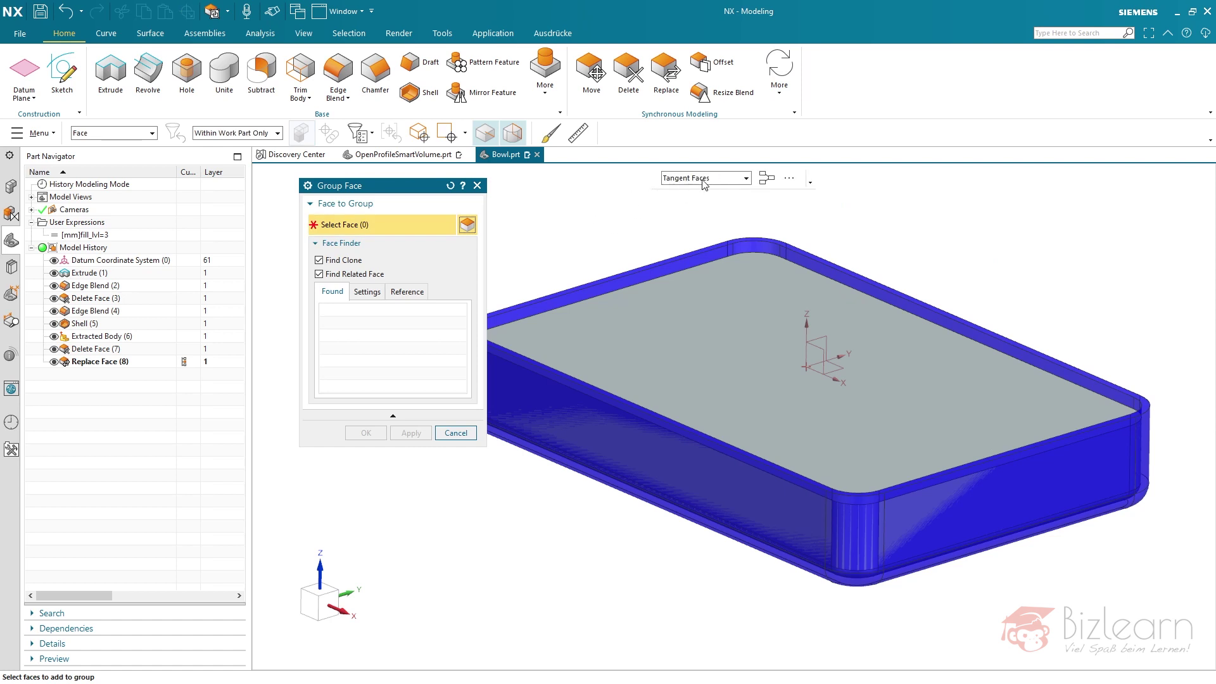
pyautogui.moveTo(672, 215); pyautogui.dragTo(662, 184, button='middle')
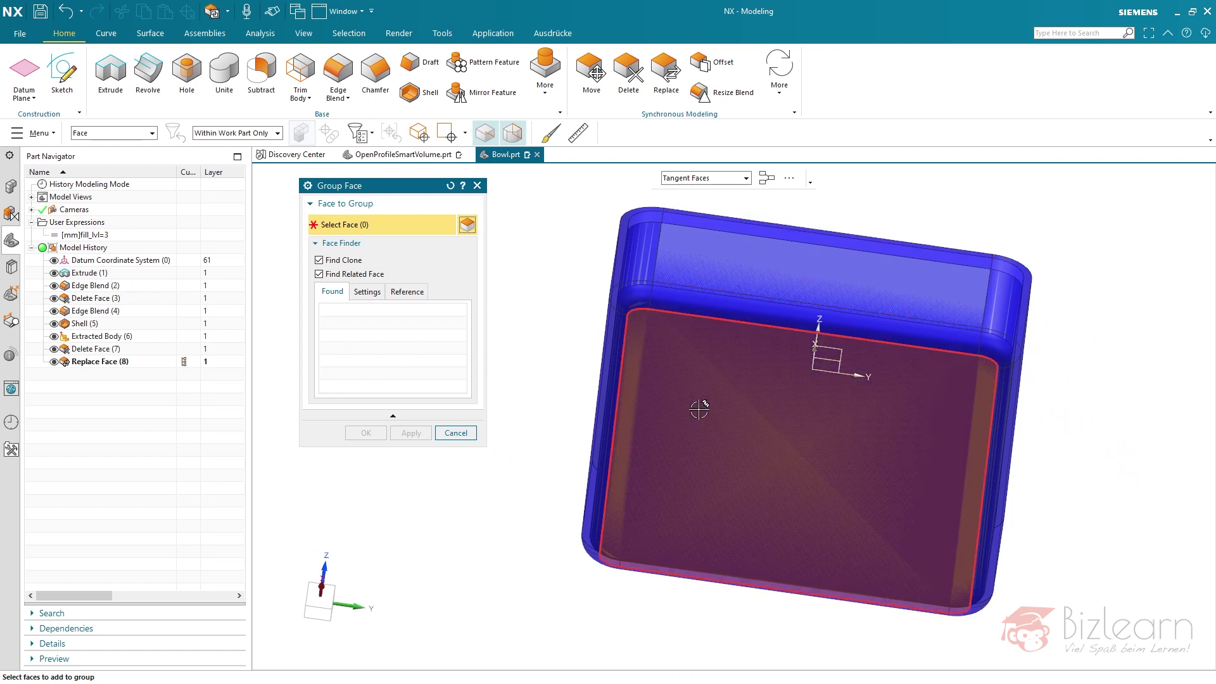
pyautogui.click(720, 393)
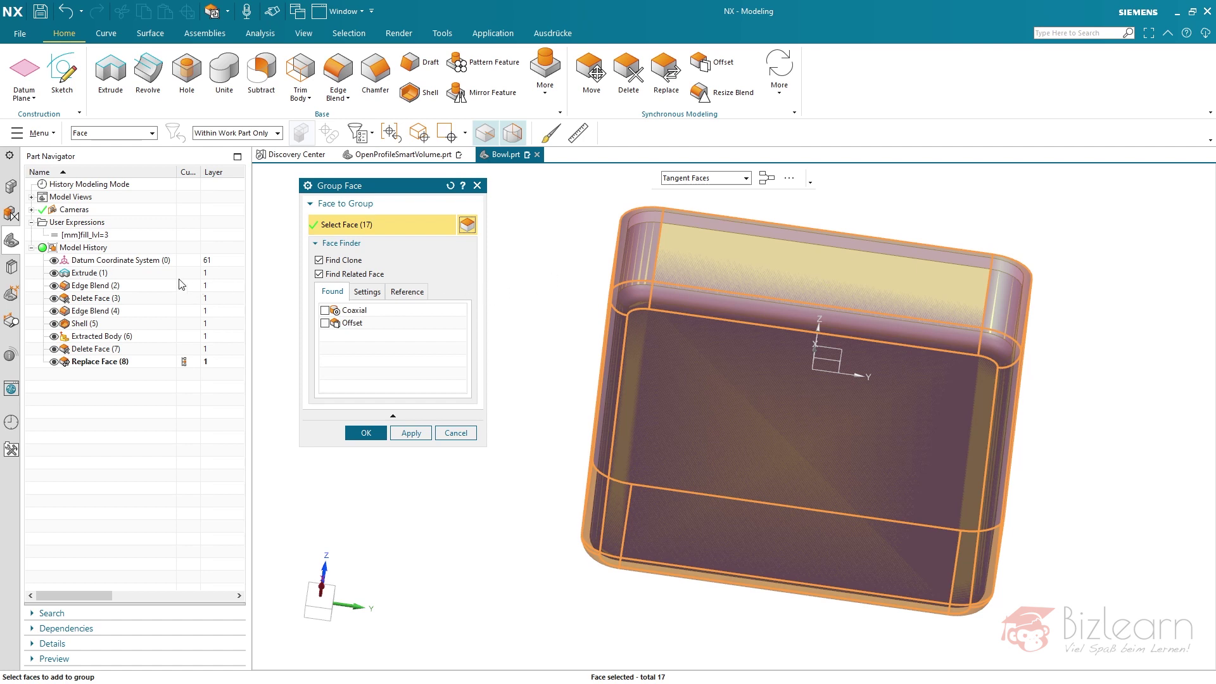
pyautogui.press('Home')
pyautogui.middleClick(548, 501)
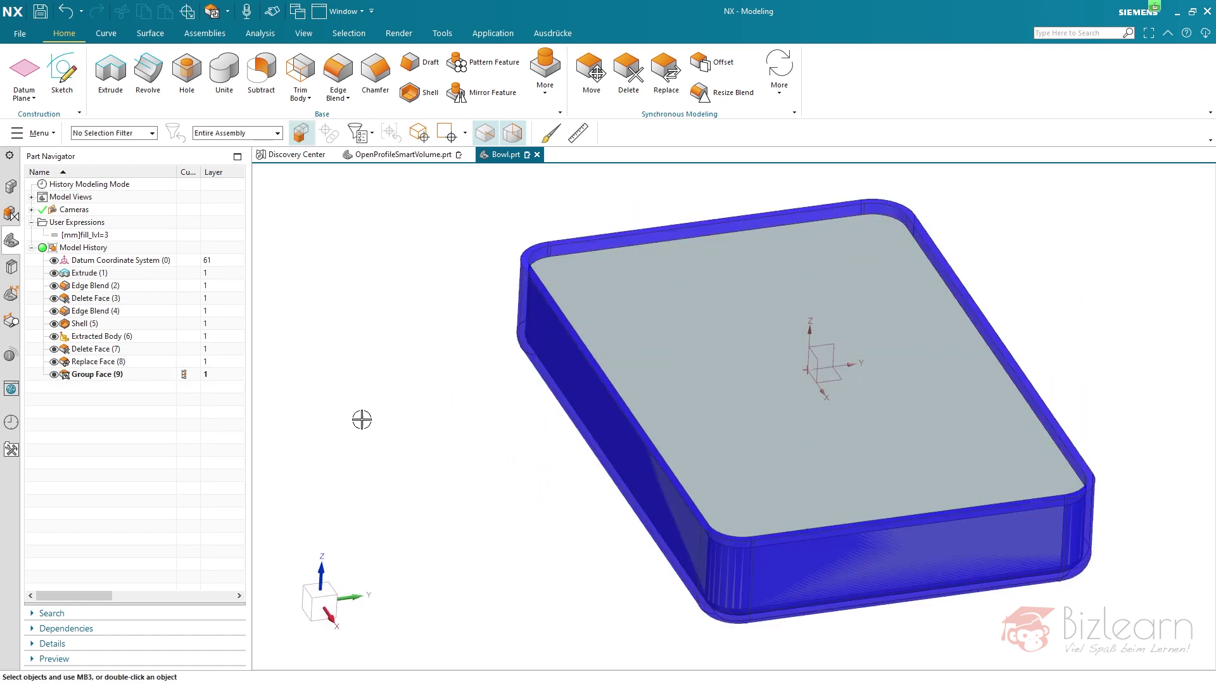
# Assign a light green face color to the Group Face (9) feature
pyautogui.click(95, 375)
pyautogui.rightClick(98, 378)
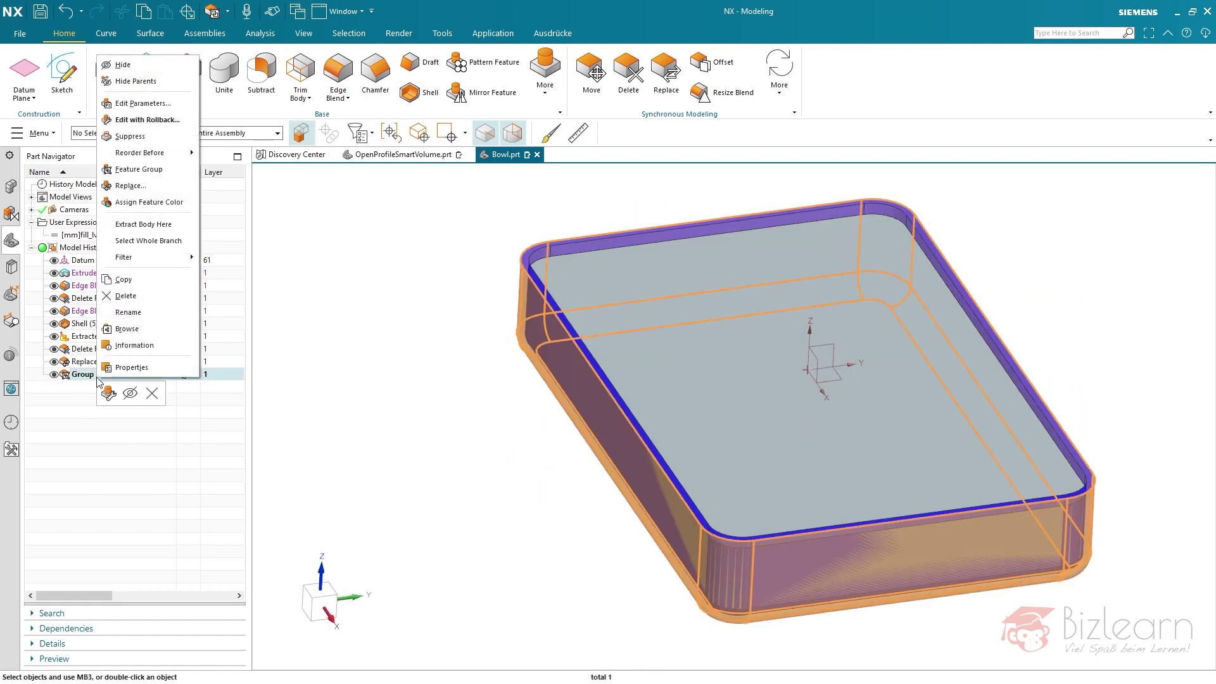
pyautogui.click(150, 202)
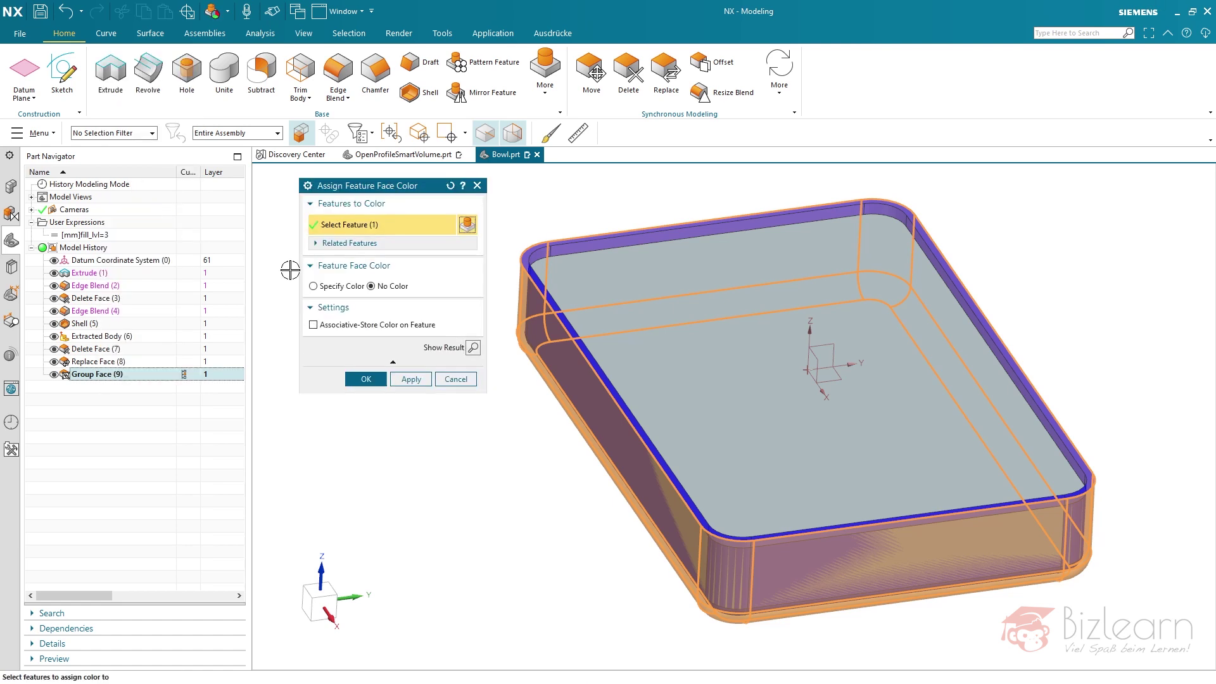
pyautogui.click(334, 289)
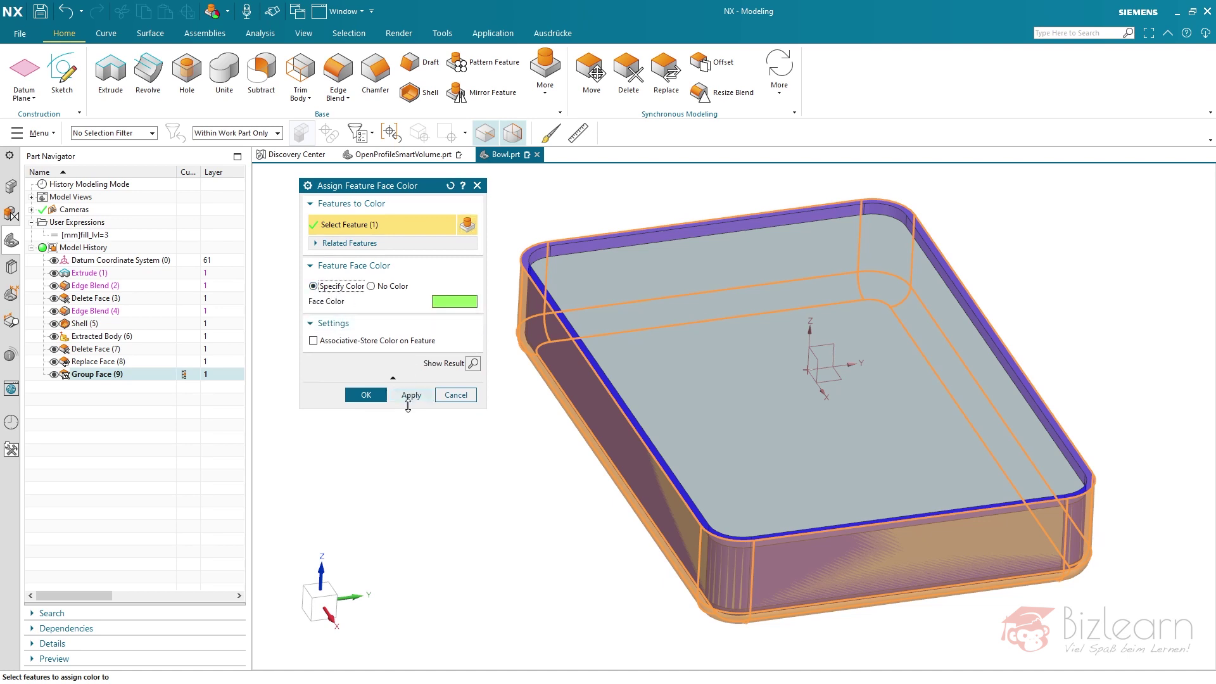
pyautogui.middleClick(450, 469)
pyautogui.moveTo(497, 475)
pyautogui.mouseDown(button='middle')
pyautogui.moveTo(519, 421)
pyautogui.moveTo(496, 459)
pyautogui.mouseUp(button='middle')
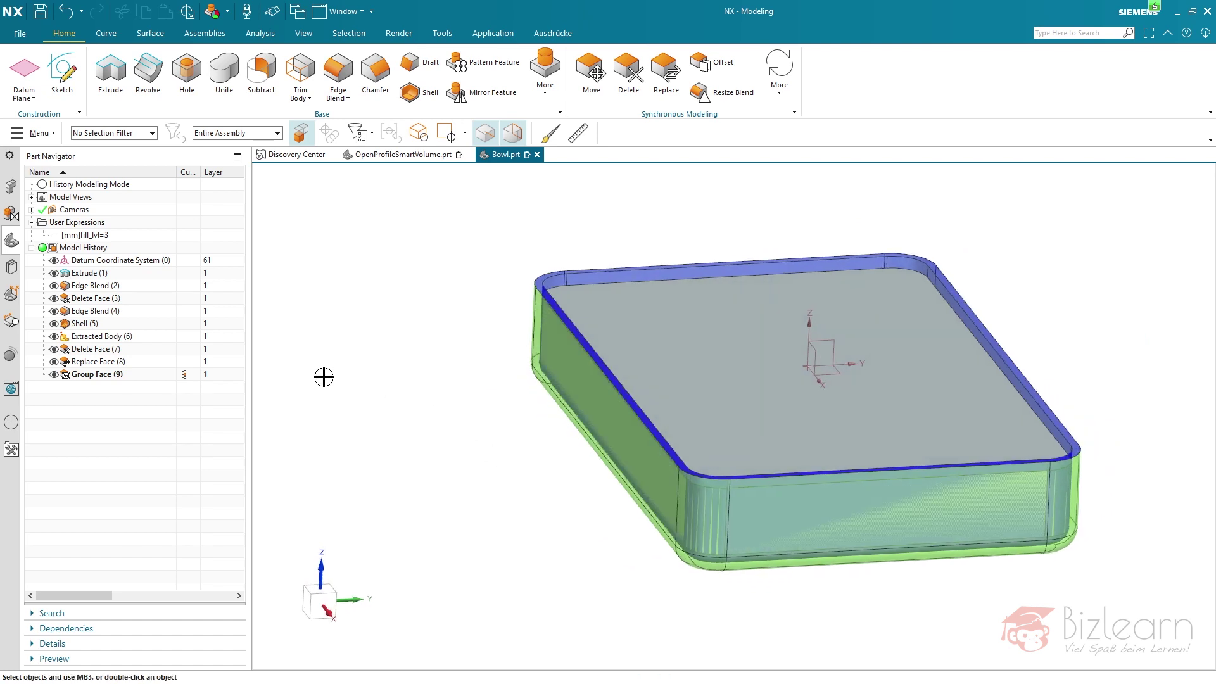
# Open the rectangular base sketch of Extrude (1) for editing
pyautogui.click(159, 376)
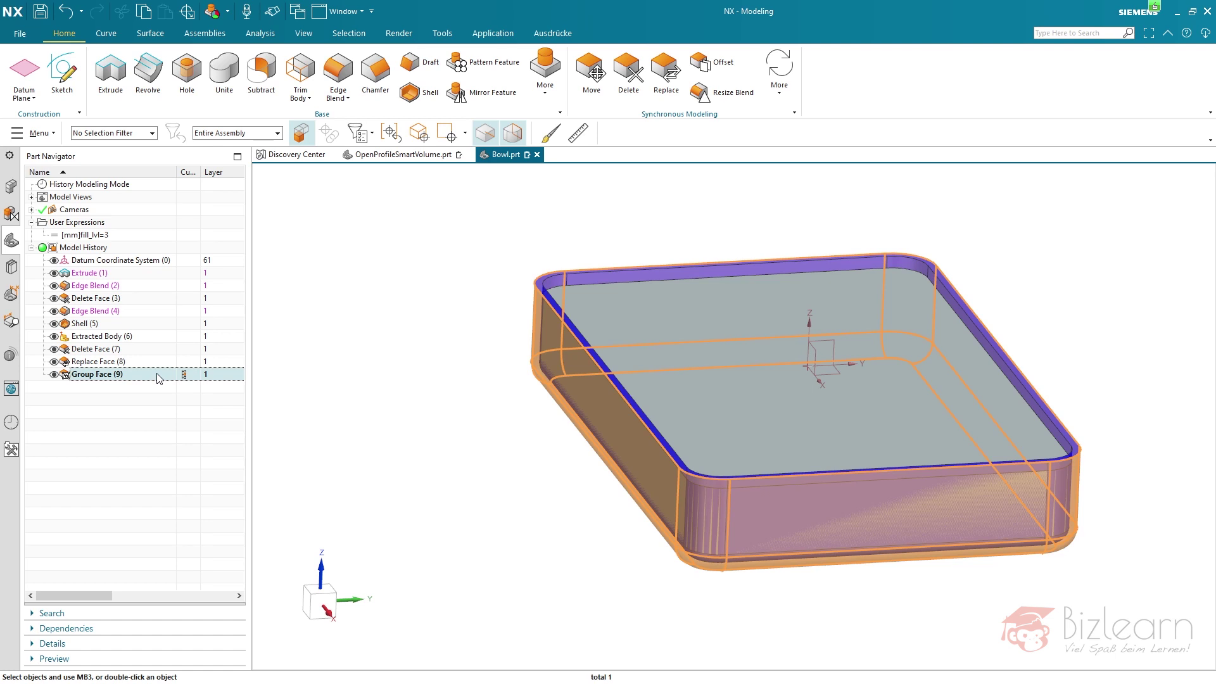
pyautogui.click(116, 276)
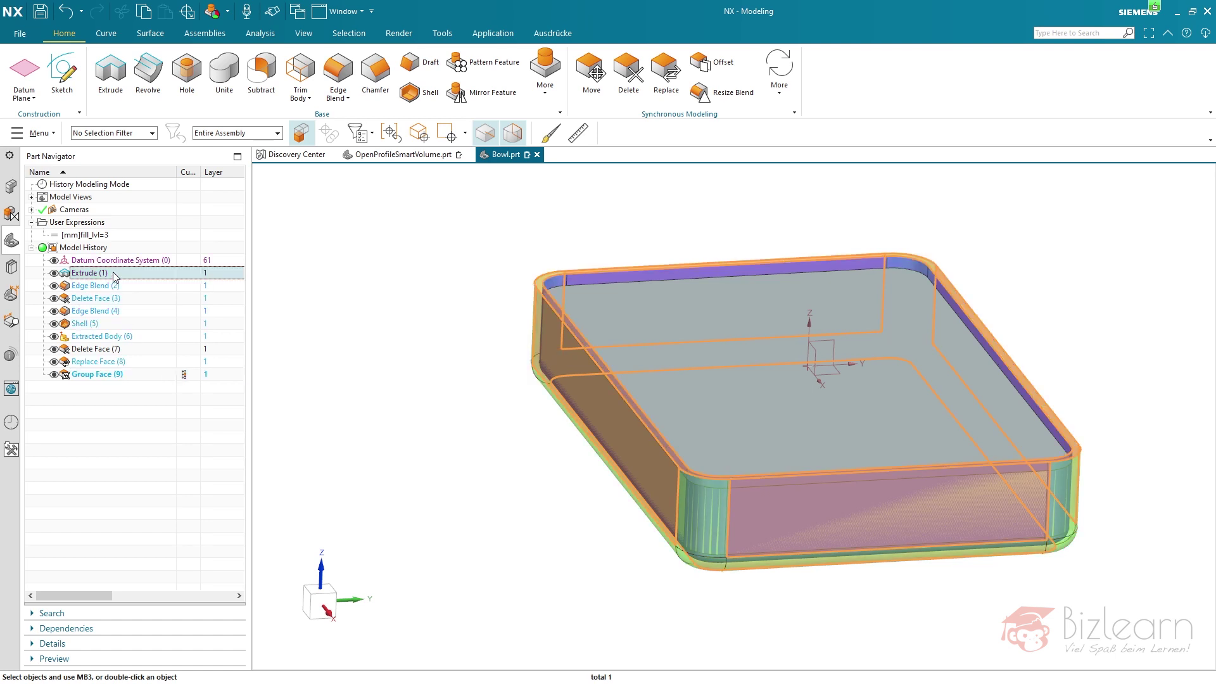
pyautogui.rightClick(116, 276)
pyautogui.click(154, 436)
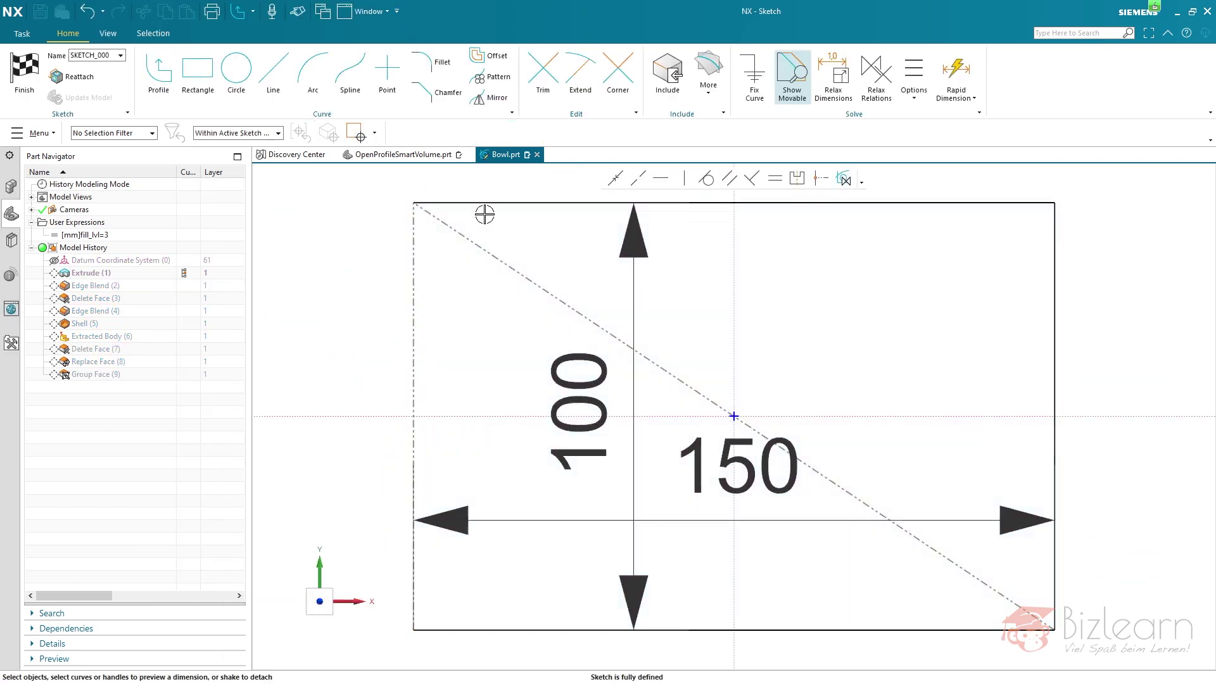
pyautogui.scroll(-2, 887, 279)
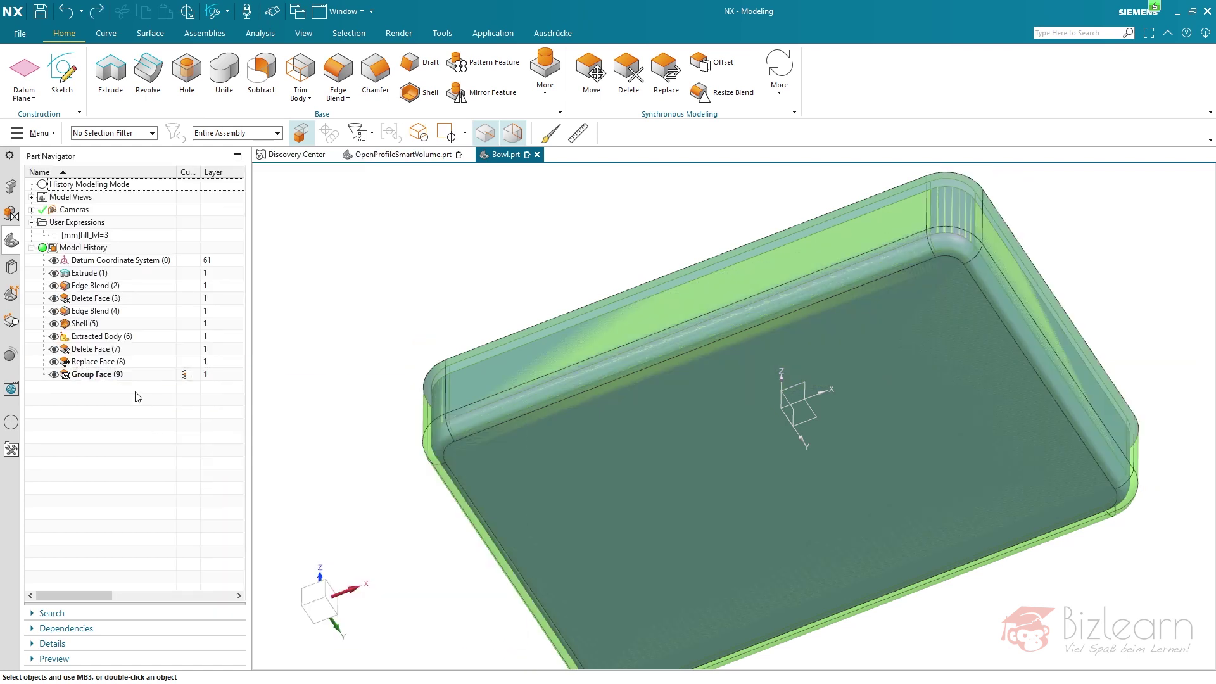
pyautogui.rightClick(112, 374)
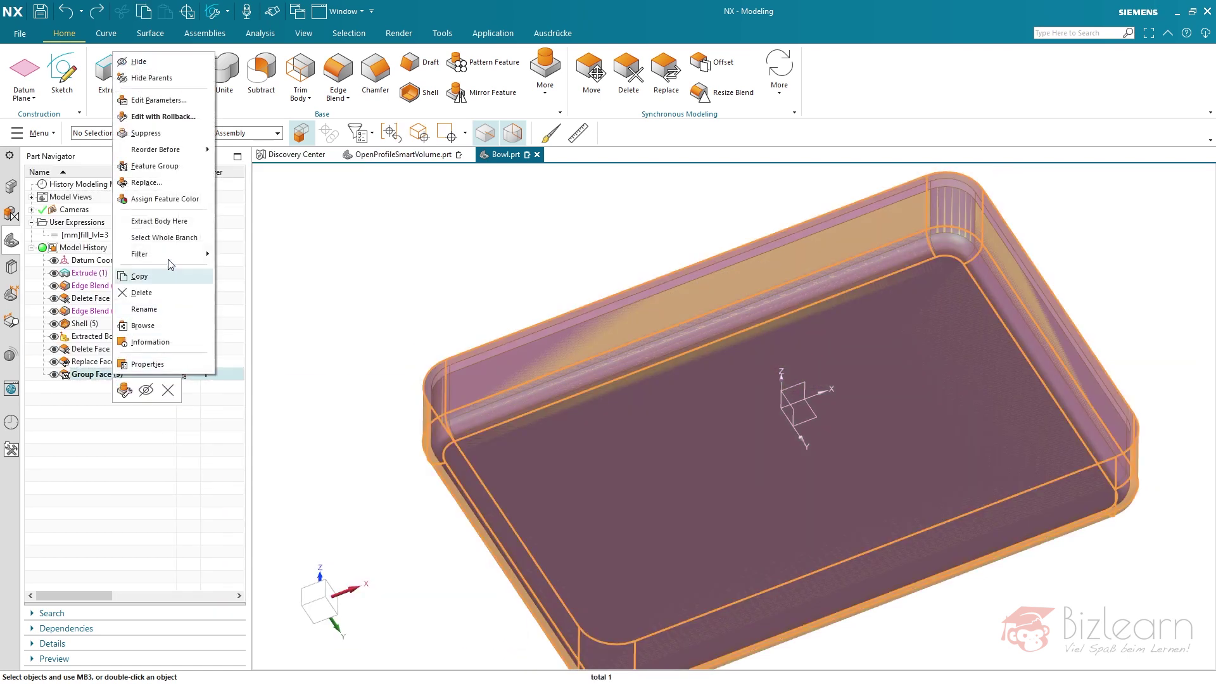
pyautogui.click(177, 200)
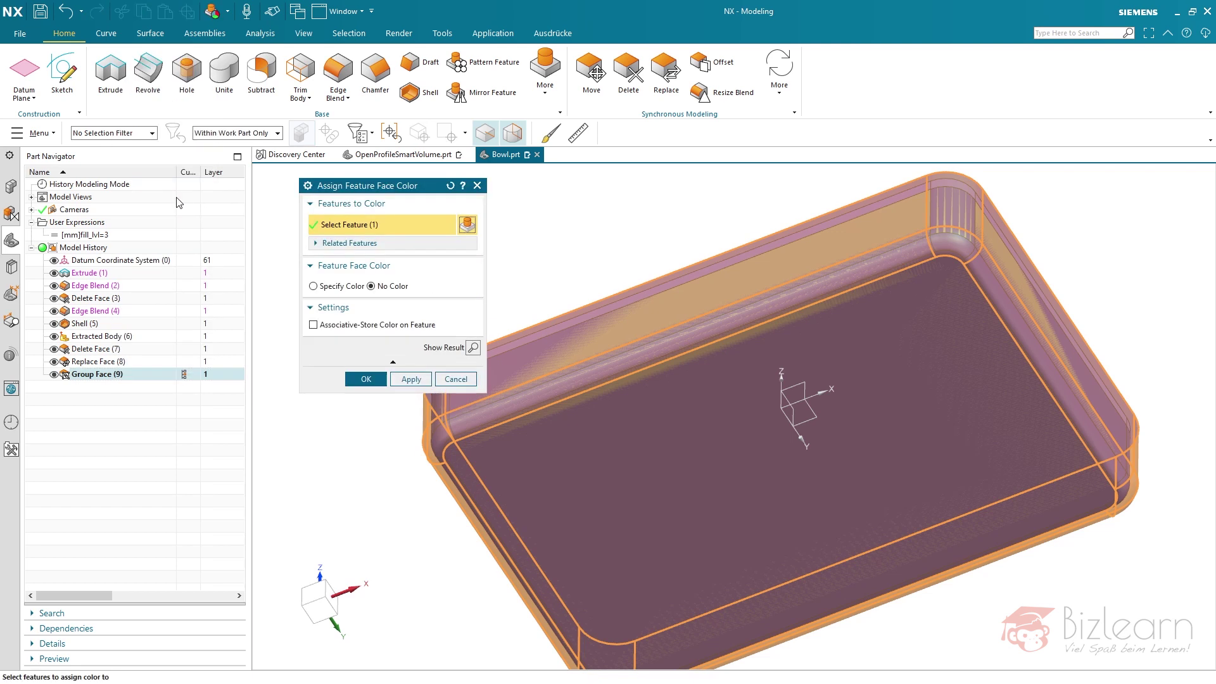
pyautogui.moveTo(341, 329)
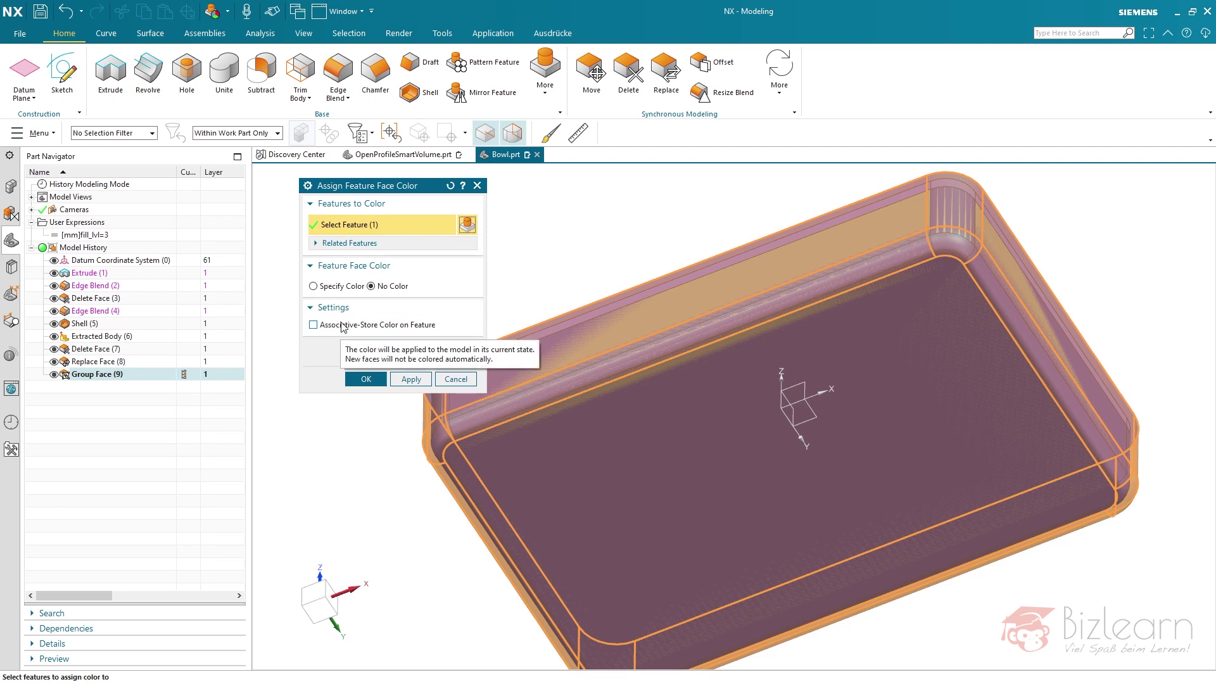
pyautogui.click(450, 185)
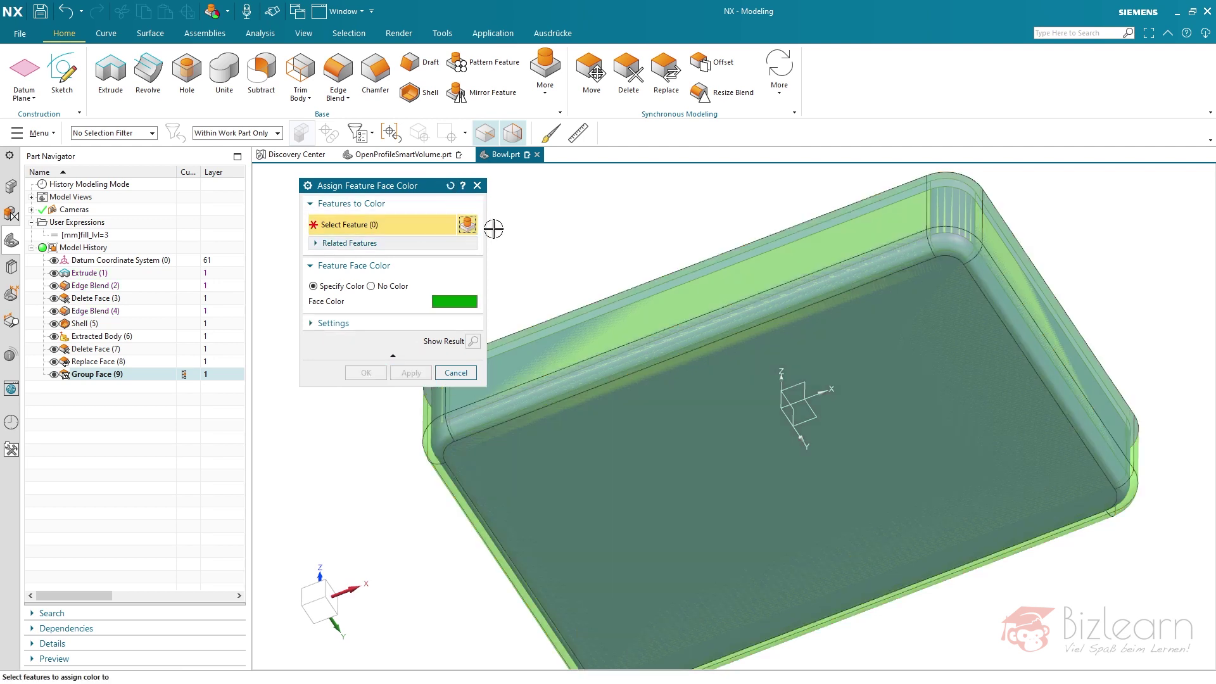
pyautogui.click(374, 324)
pyautogui.moveTo(316, 347)
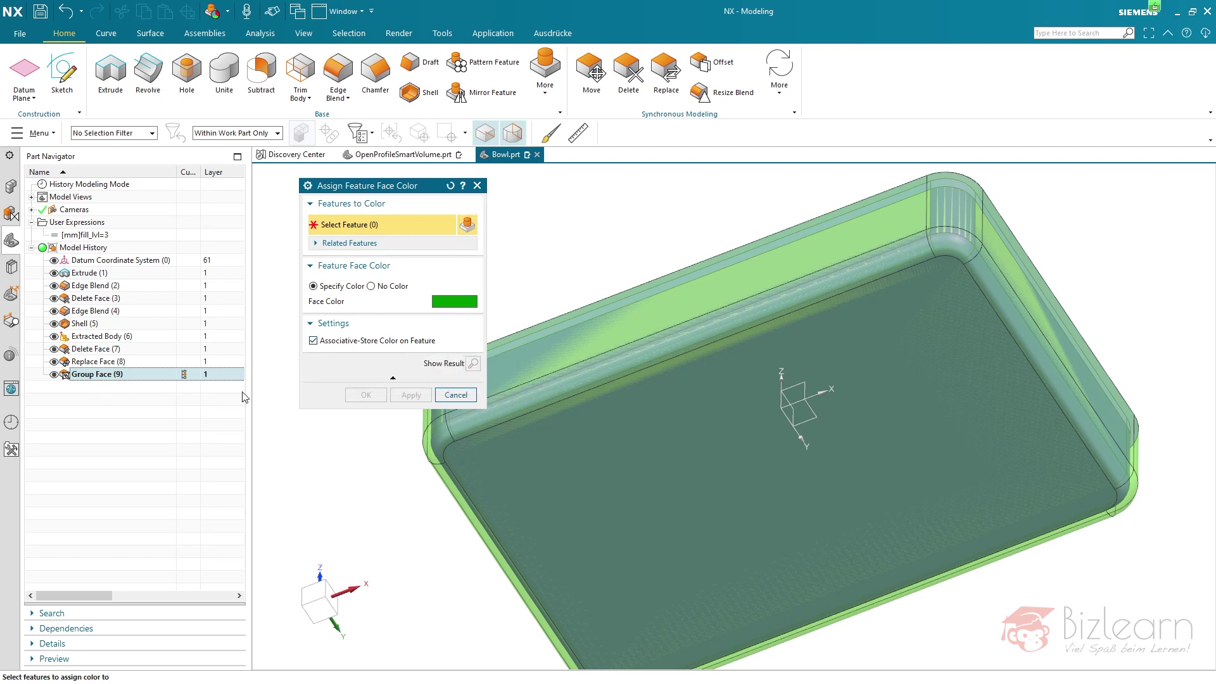
pyautogui.click(455, 395)
# Assign an associative green face color to the Group Face (9) feature, storing the color on the feature
pyautogui.click(136, 376)
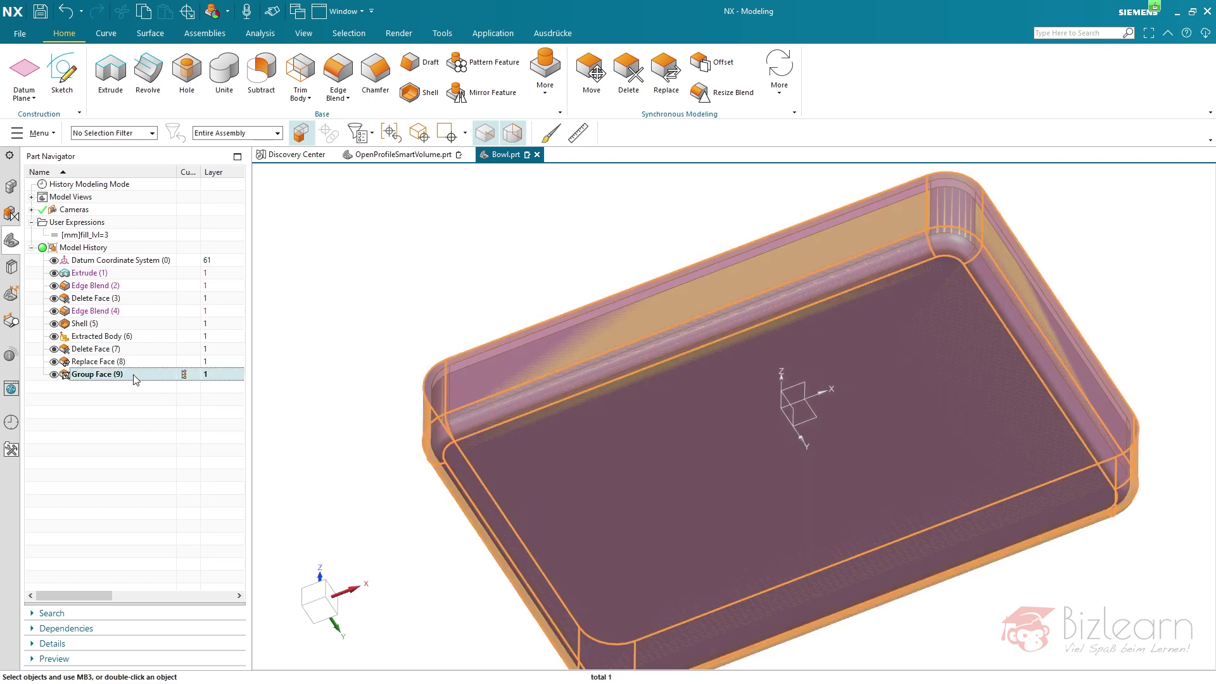
pyautogui.rightClick(137, 376)
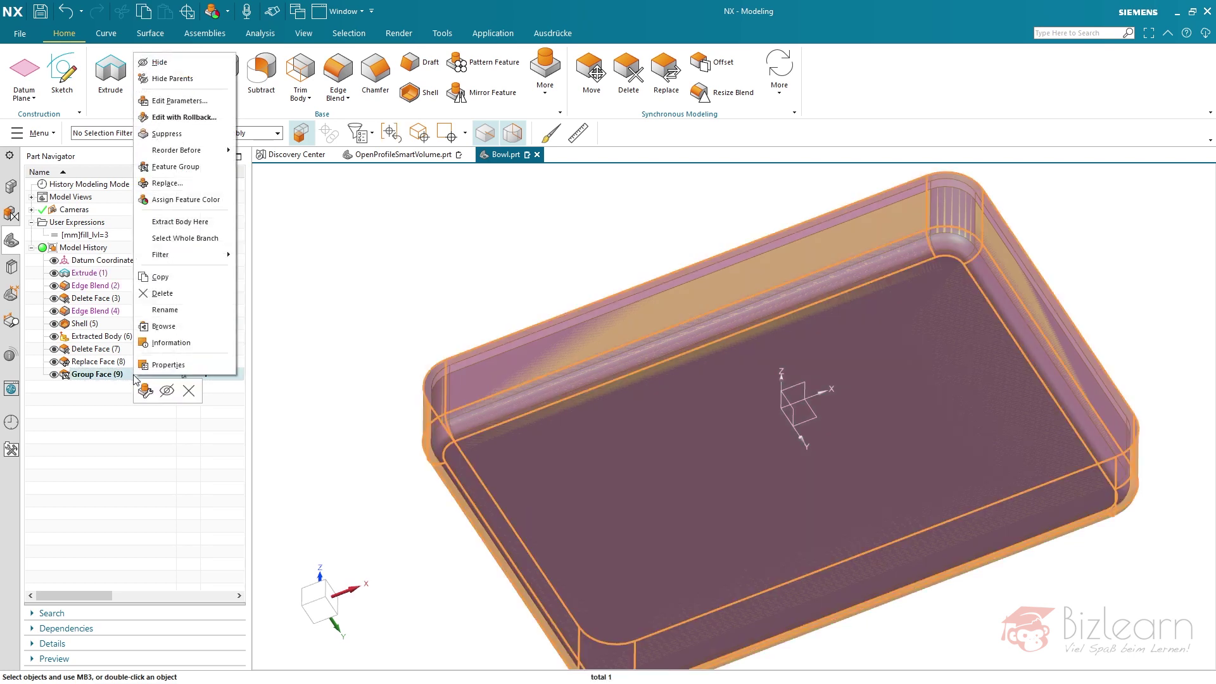
pyautogui.click(209, 199)
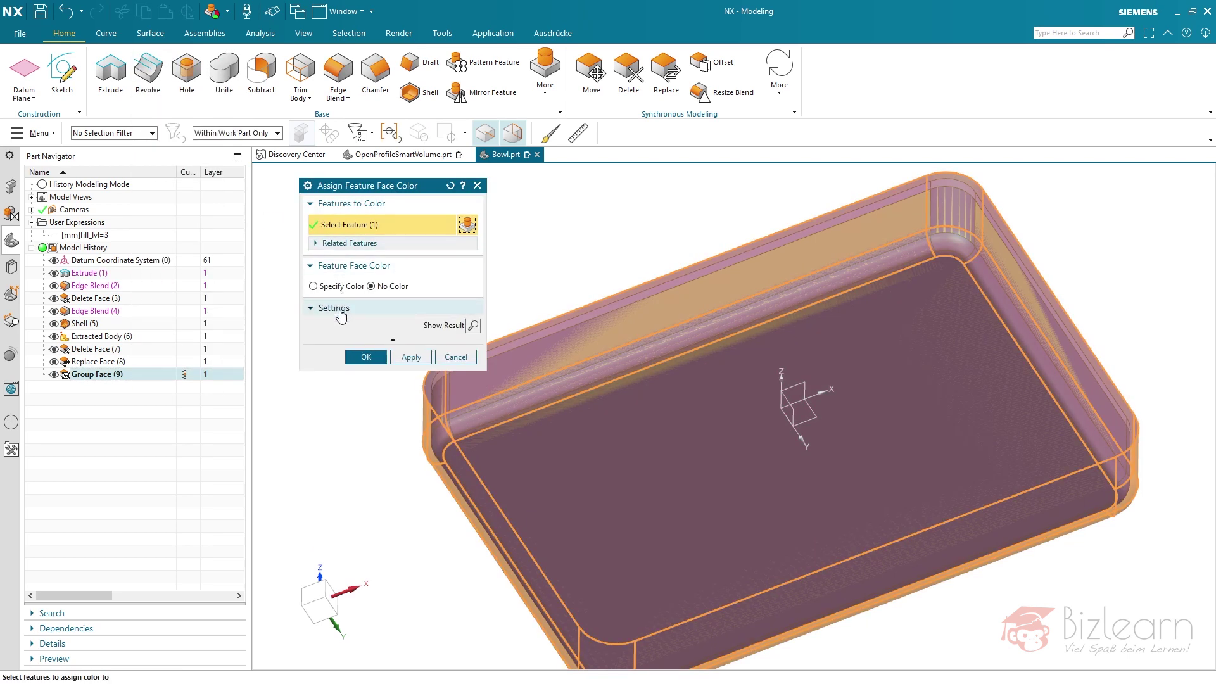
pyautogui.click(334, 307)
pyautogui.click(313, 325)
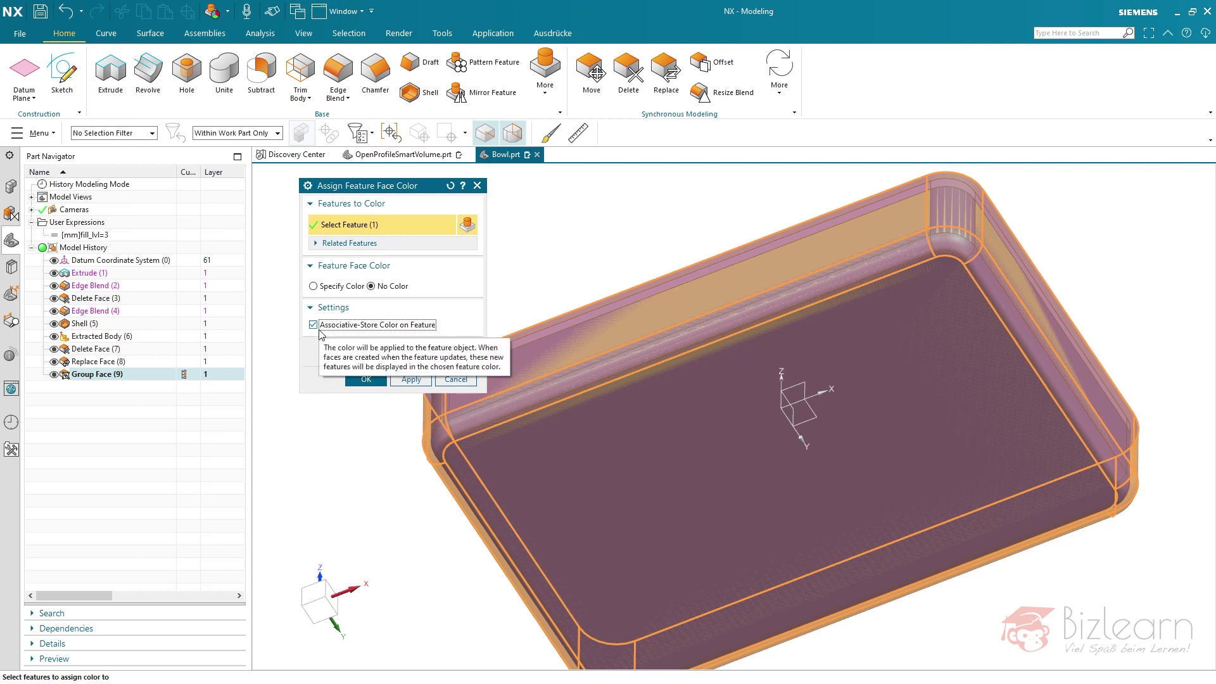
pyautogui.click(331, 288)
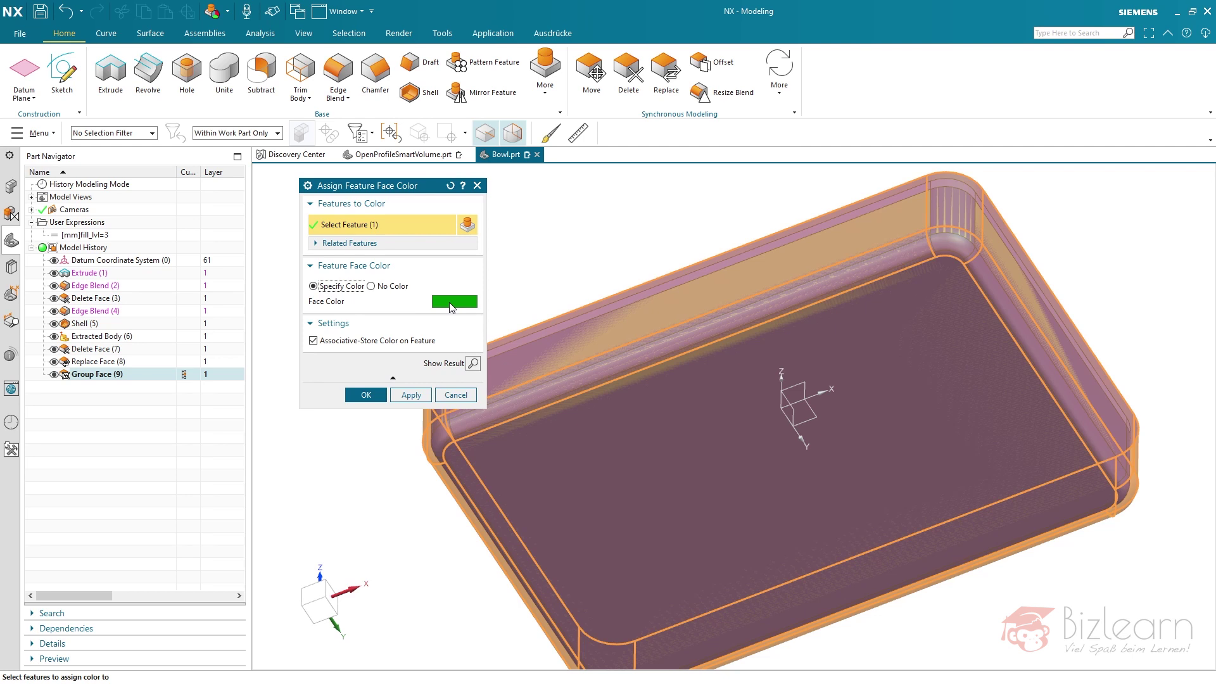
pyautogui.middleClick(521, 281)
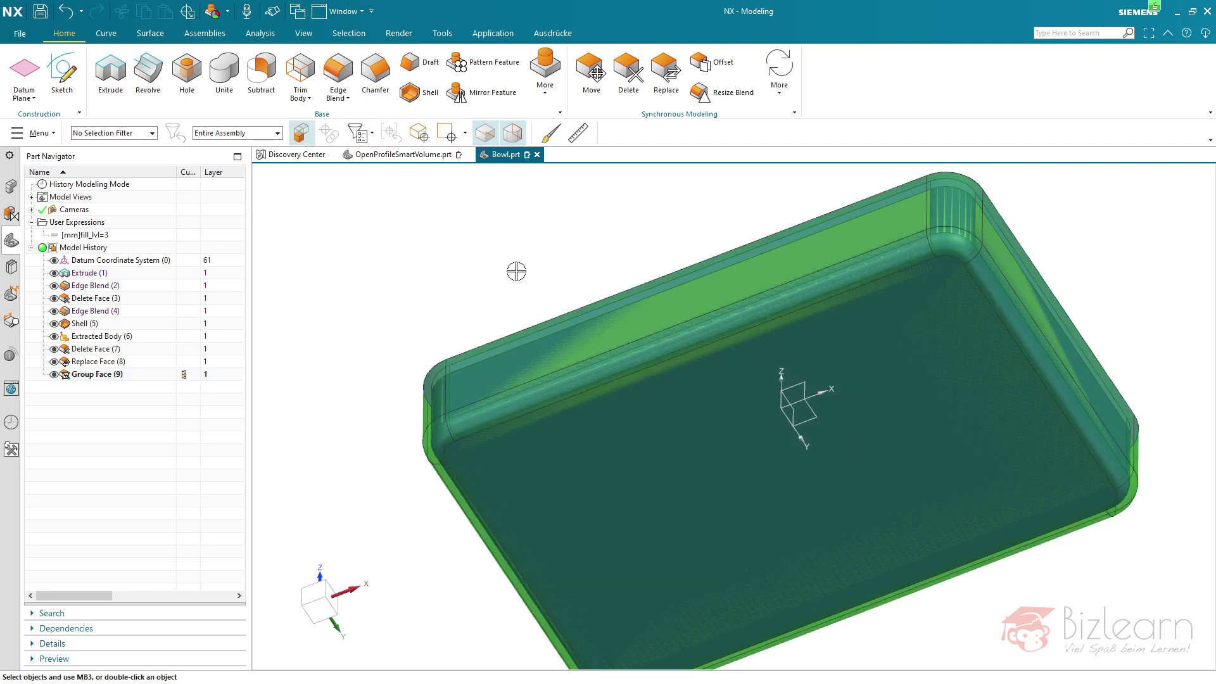
# Open the internal sketch of Extrude (1) and convert its 150 by 100 rectangle to reference curves
pyautogui.press('Home')
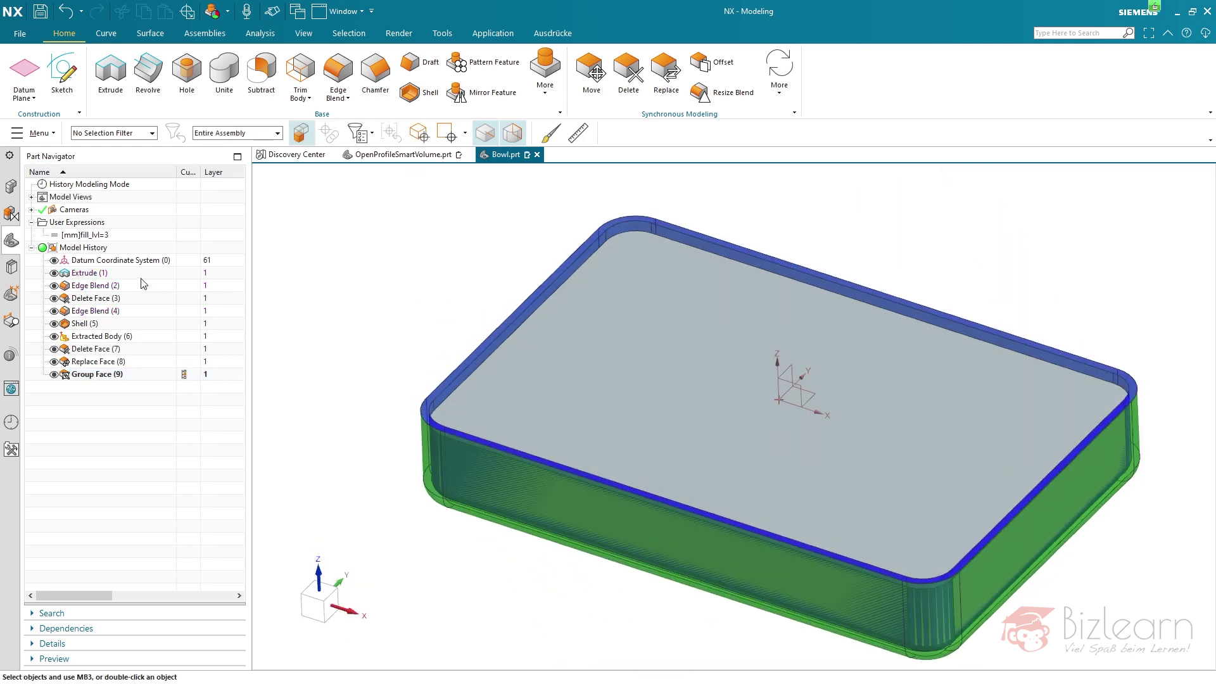
pyautogui.rightClick(105, 272)
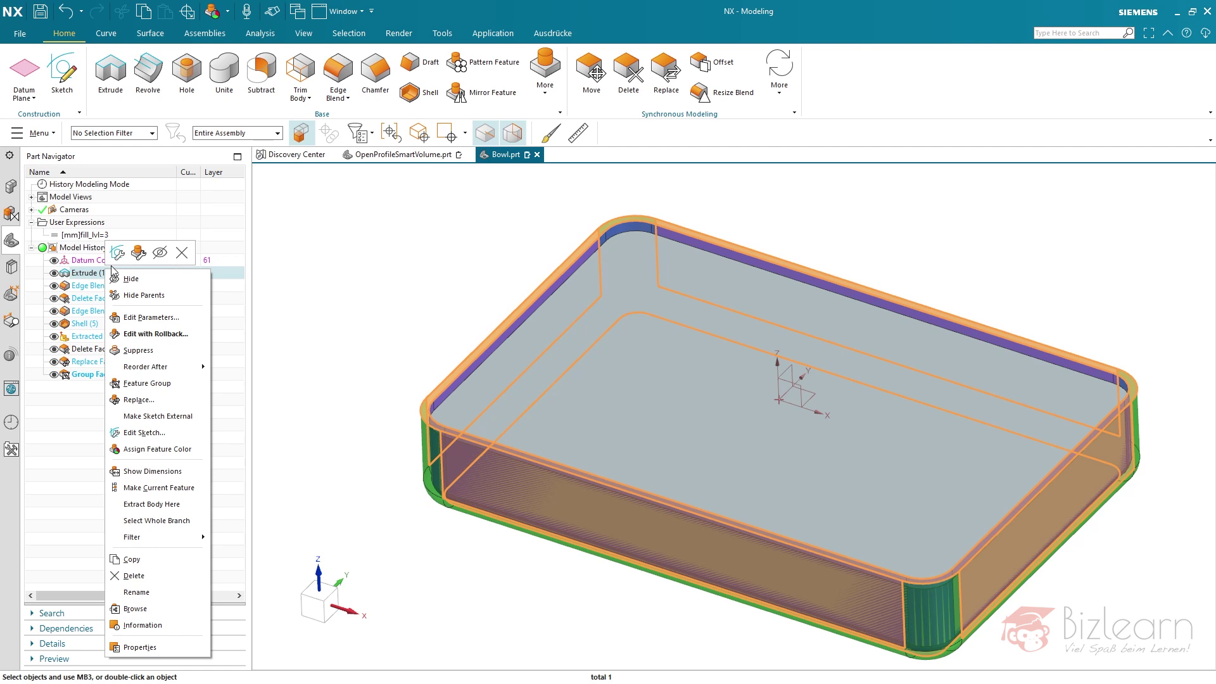
pyautogui.click(187, 434)
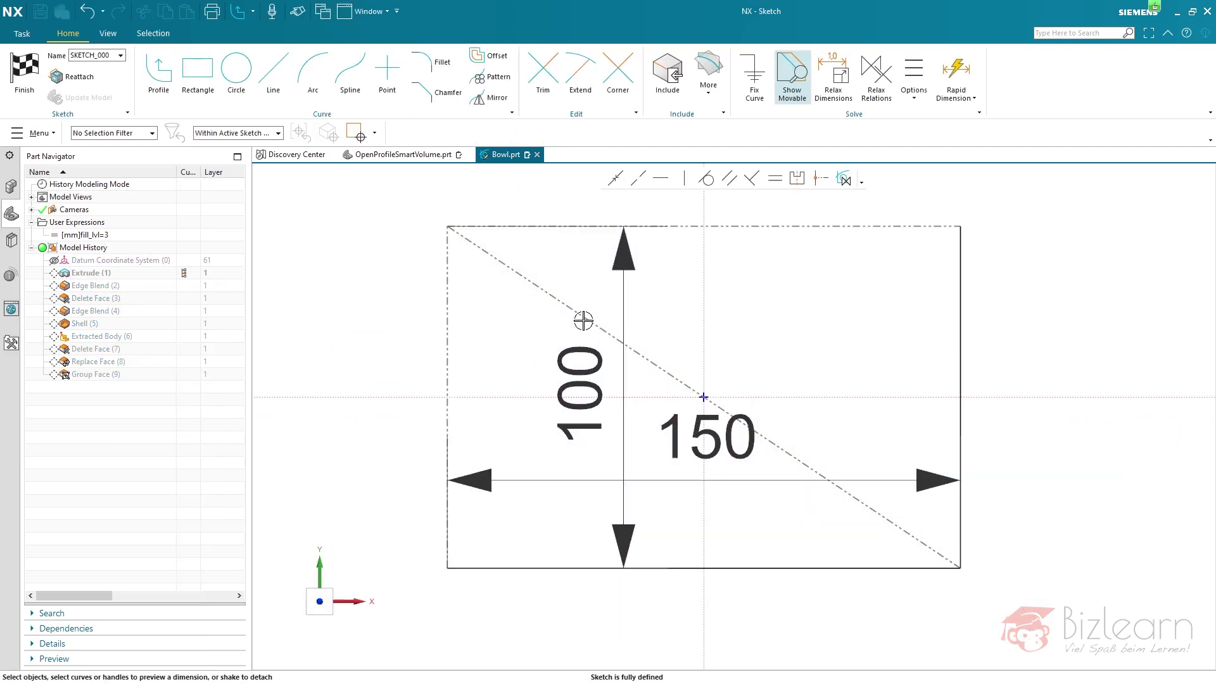
# Sketch a closed, irregular five-sided profile with straight lines around the reference rectangle
pyautogui.click(375, 336)
pyautogui.click(740, 218)
pyautogui.click(1114, 304)
pyautogui.click(1055, 557)
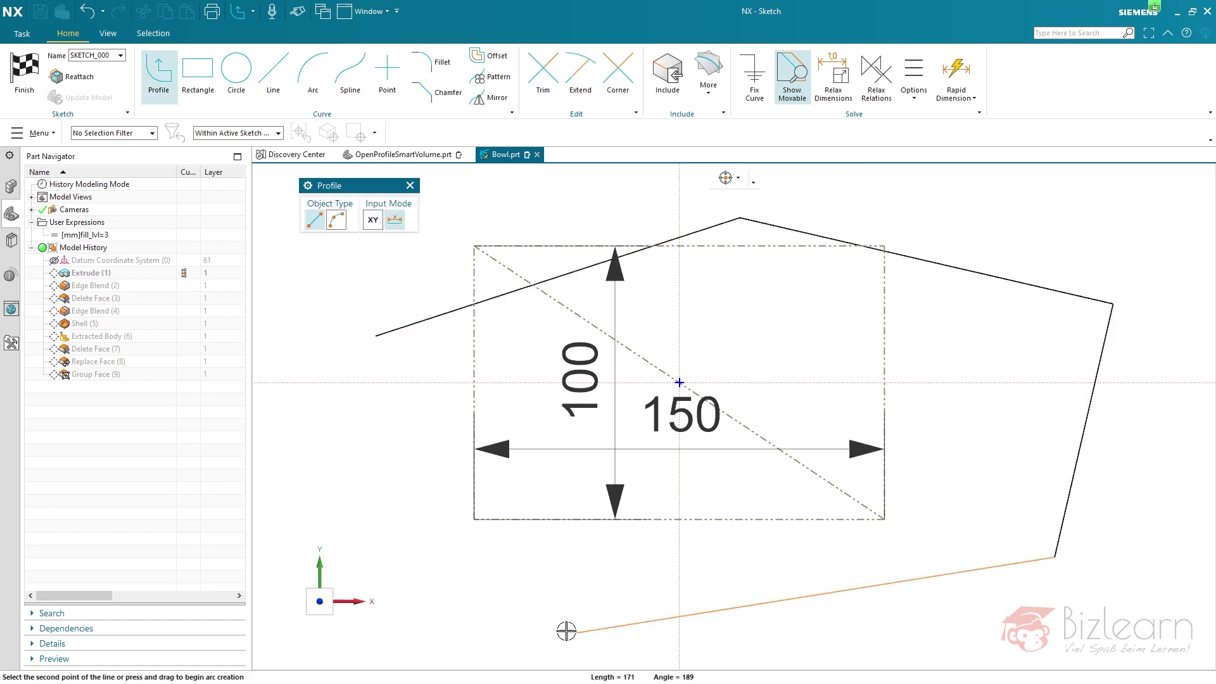
pyautogui.click(566, 631)
pyautogui.click(376, 336)
pyautogui.rightClick(986, 168)
pyautogui.click(1023, 261)
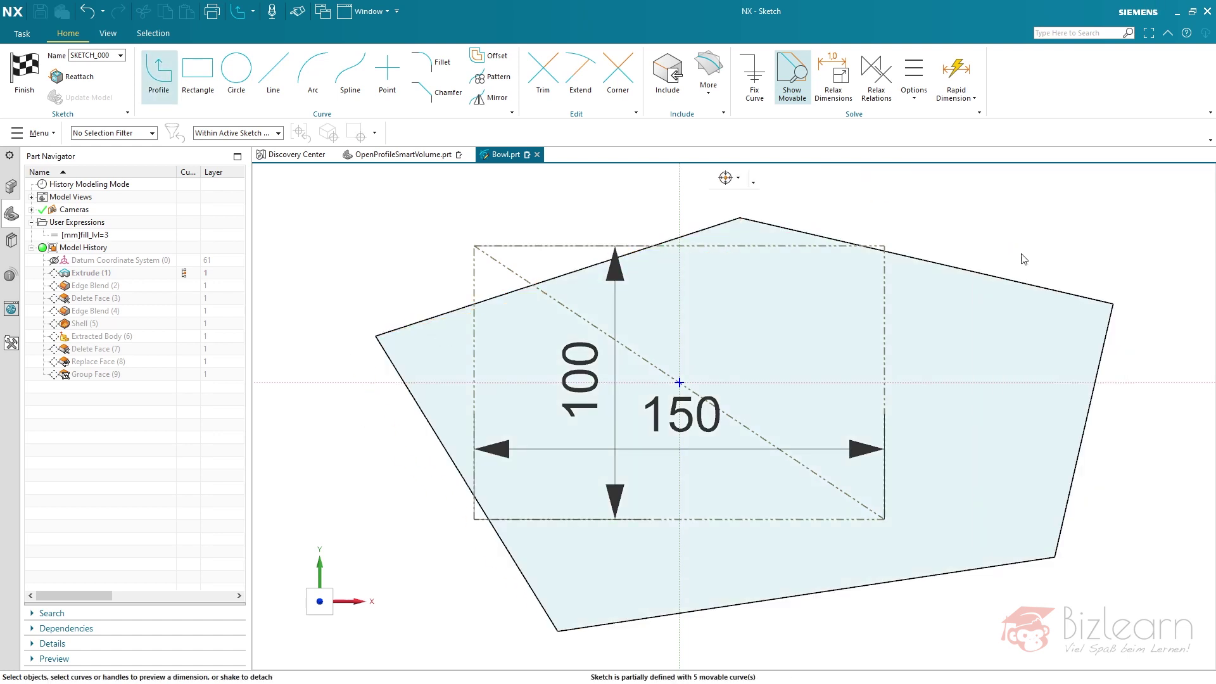
# Finish the sketch to rebuild the bowl from the five-sided profile, and check the face colors on the updated model
pyautogui.click(687, 386)
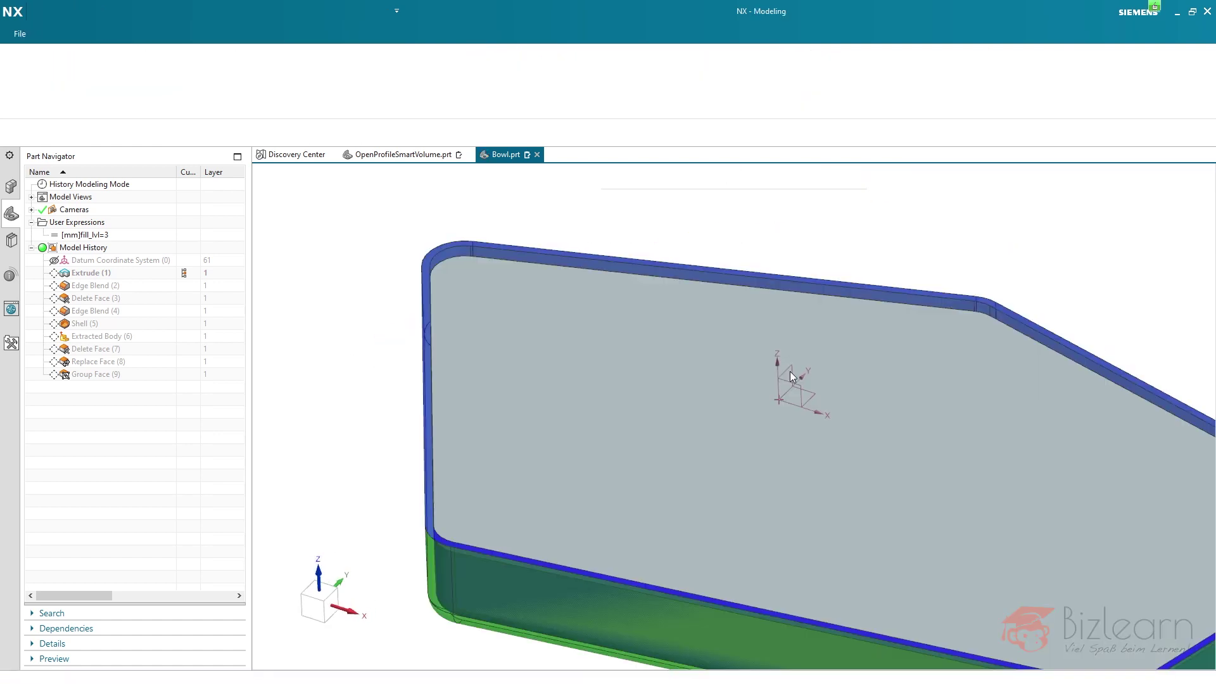
pyautogui.scroll(-3, 630, 380)
pyautogui.moveTo(630, 380); pyautogui.dragTo(804, 413, button='middle')
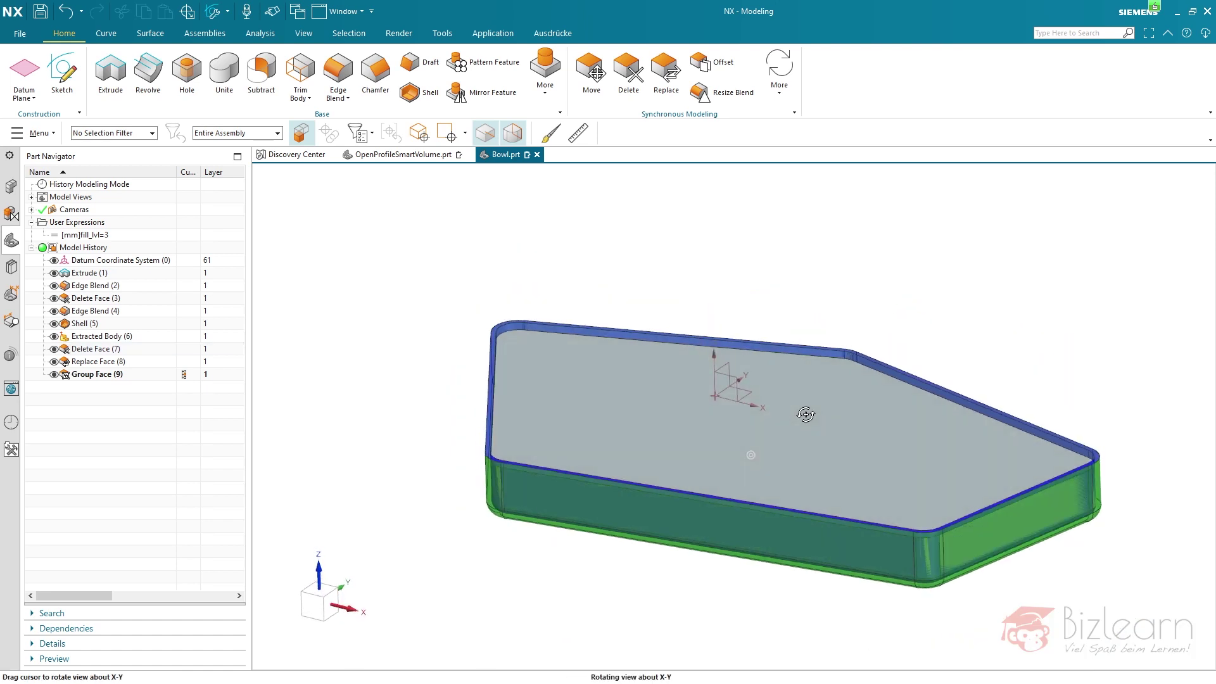
pyautogui.moveTo(405, 338); pyautogui.dragTo(342, 222, button='middle')
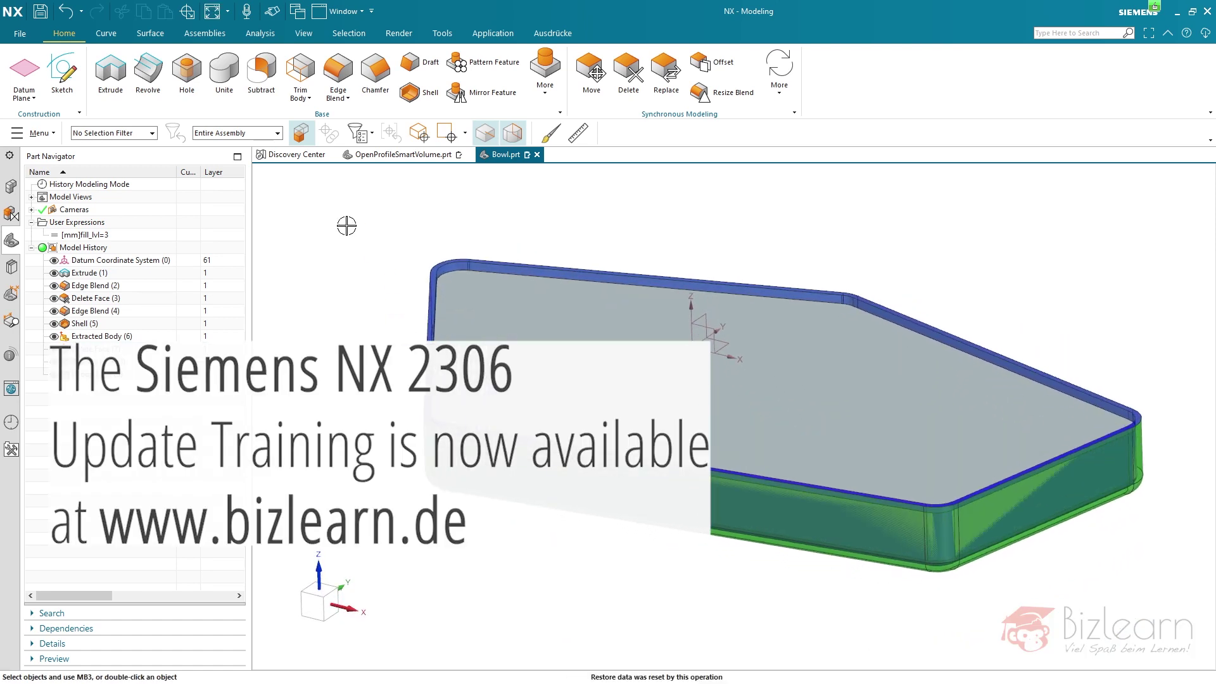